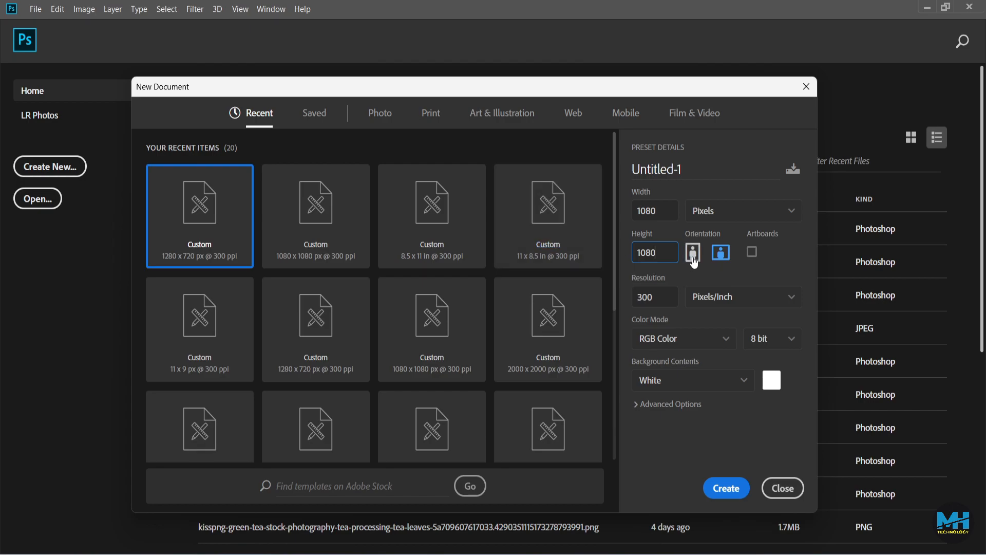
- Name the new 1080 × 1080 px document "social media post design" and create it
left_click(693, 171)
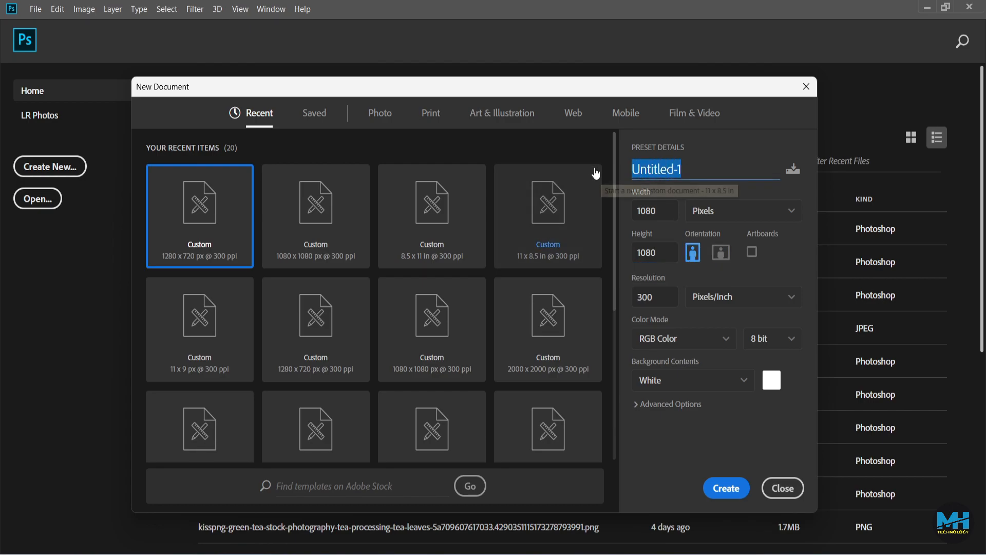
type("SO")
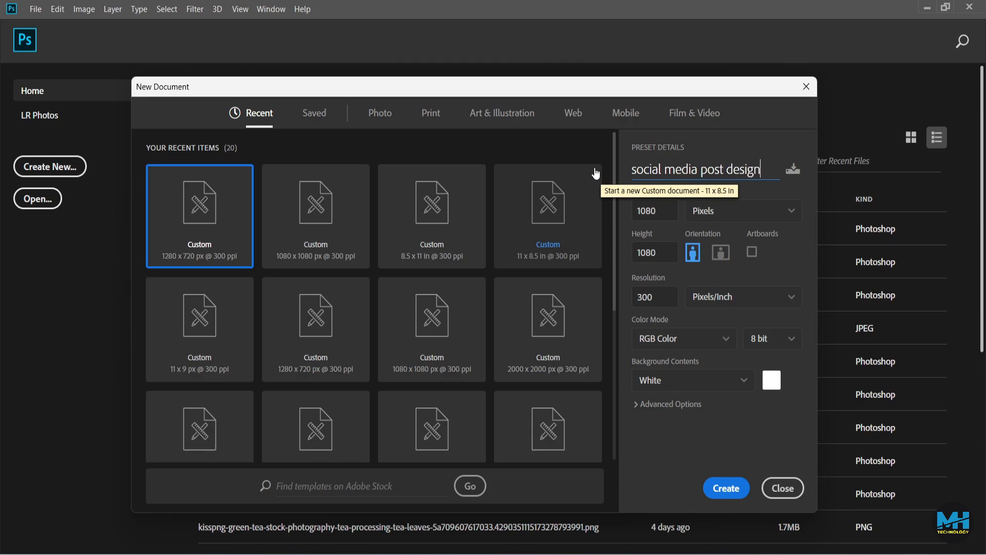
left_click(725, 485)
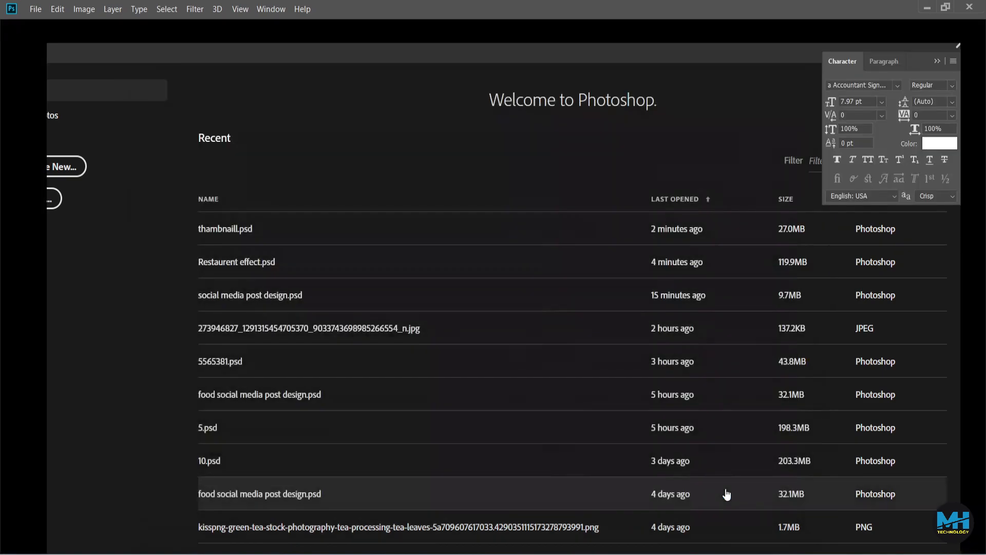
- Place horizontal and vertical guides along the edges of the white canvas
left_click_drag(652, 70, 655, 111)
left_click_drag(51, 157, 688, 251)
left_click_drag(621, 70, 588, 503)
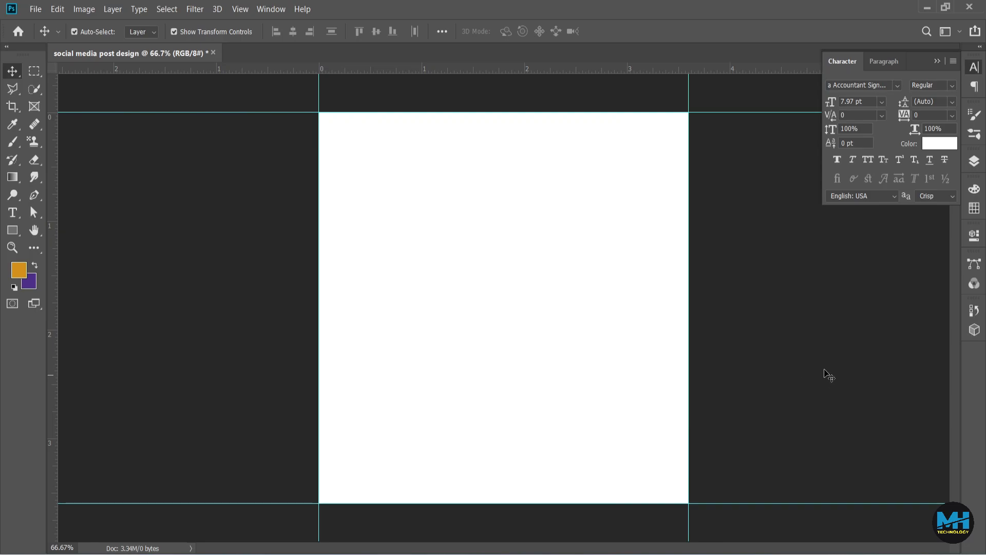
- Place the light blue Nike shoe image "shoes (45)" from the file folder onto the canvas
key("alt+Tab")
left_click_drag(588, 263, 147, 323)
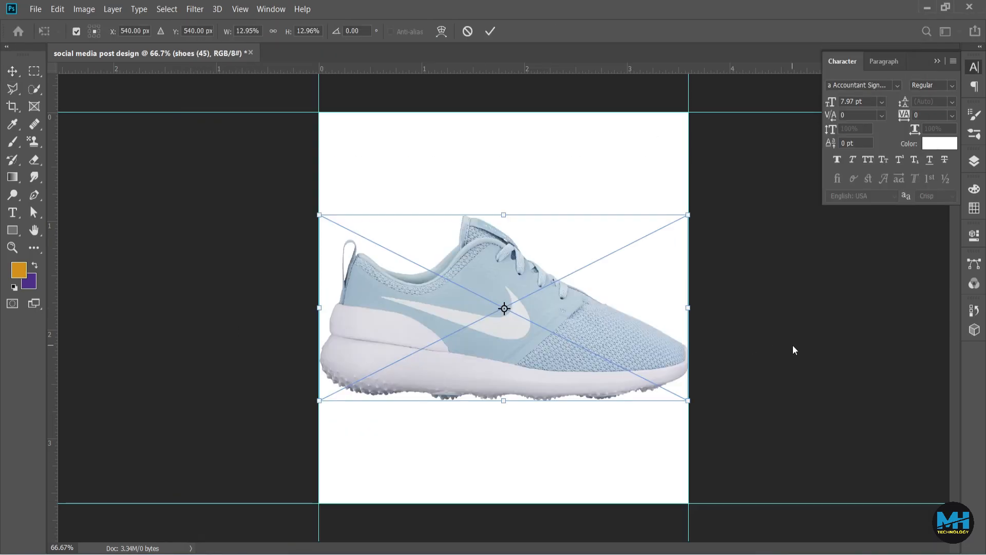
key("Return")
- Flip the placed shoe horizontally and scale it to about 12.05%, centred across the canvas
left_click_drag(504, 215, 505, 241)
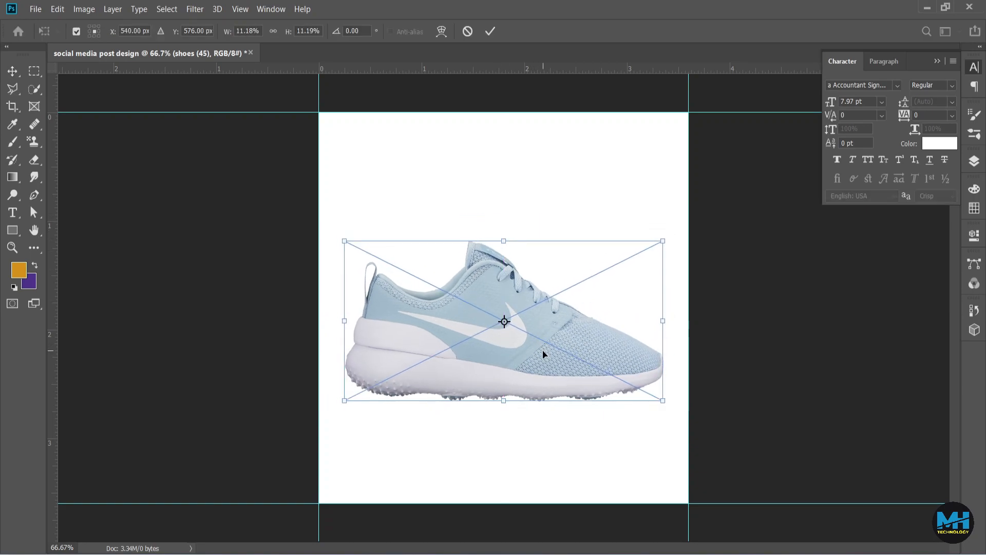
right_click(528, 352)
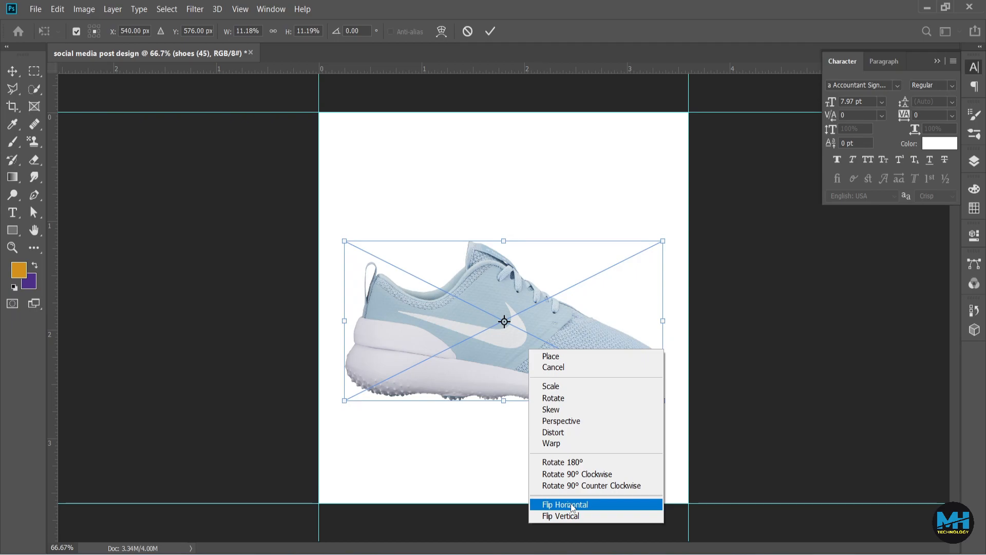
left_click(550, 503)
left_click_drag(665, 320, 676, 320)
left_click_drag(344, 321, 331, 320)
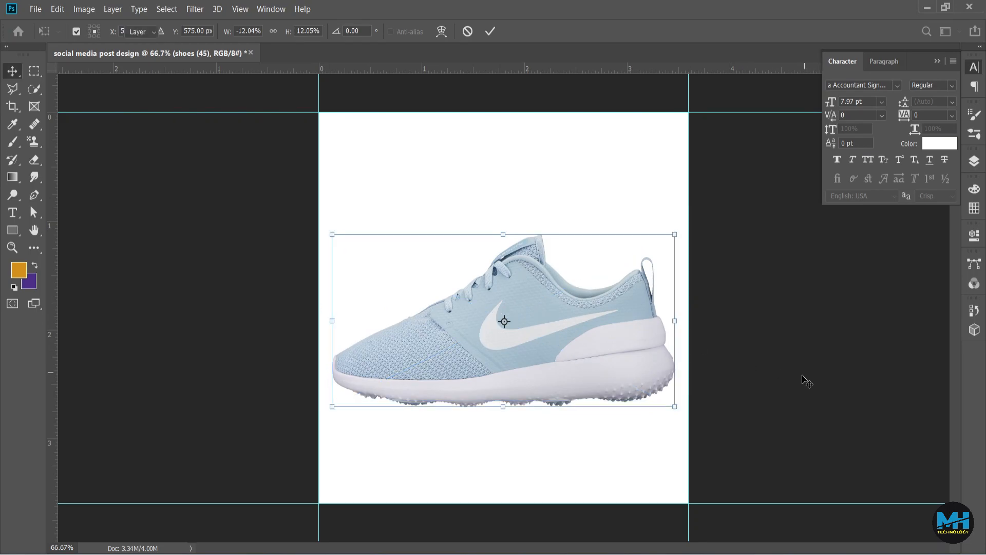
key("Return")
- Unlock the background layer and add a solid colour fill layer above it in muted blue #8891a9
left_click(974, 160)
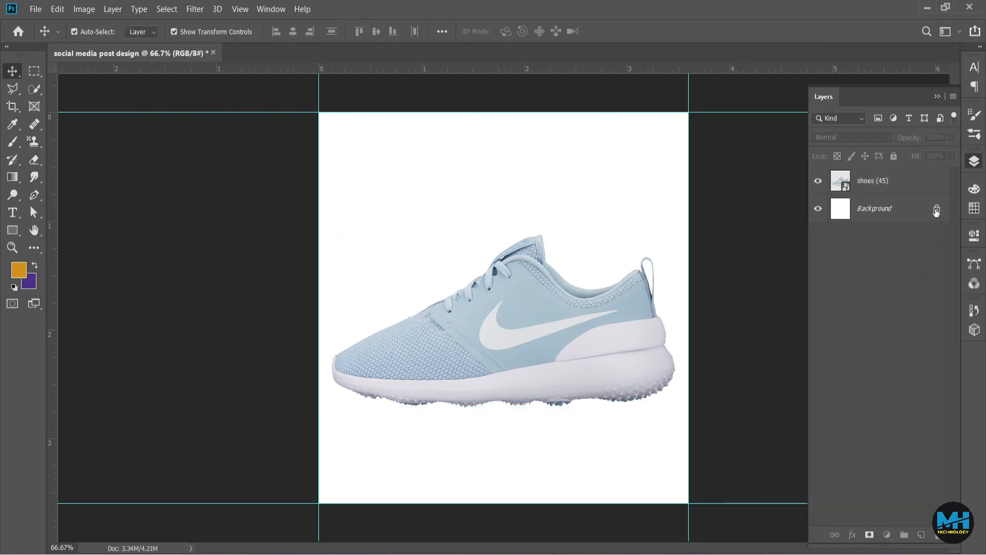
left_click(936, 208)
left_click(886, 535)
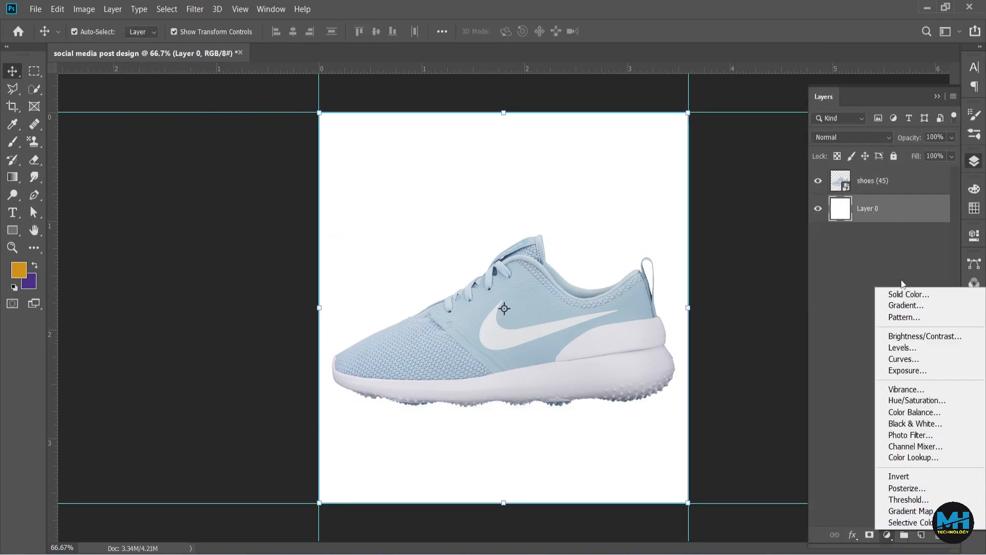
left_click(868, 290)
left_click(555, 347)
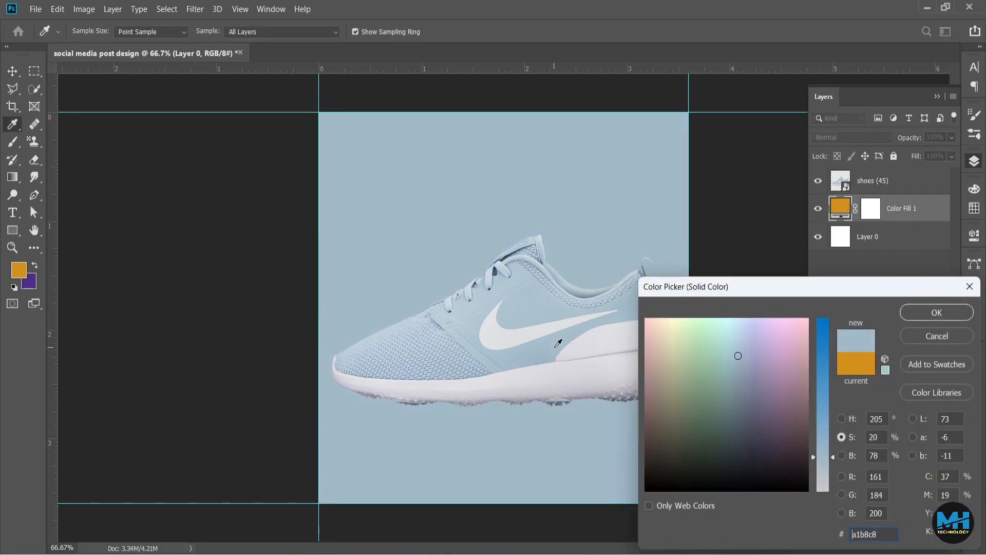
left_click_drag(738, 356, 747, 375)
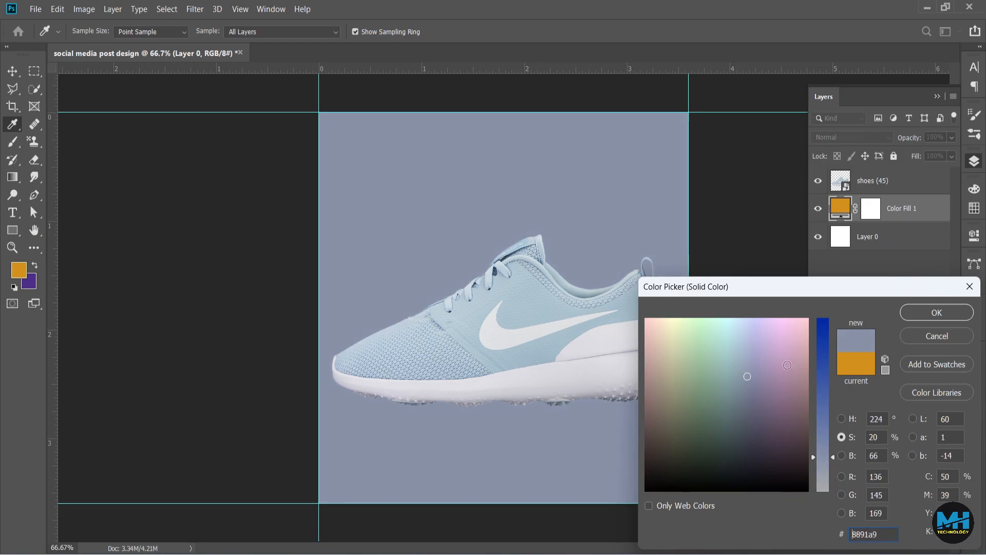
left_click(905, 313)
left_click(882, 332)
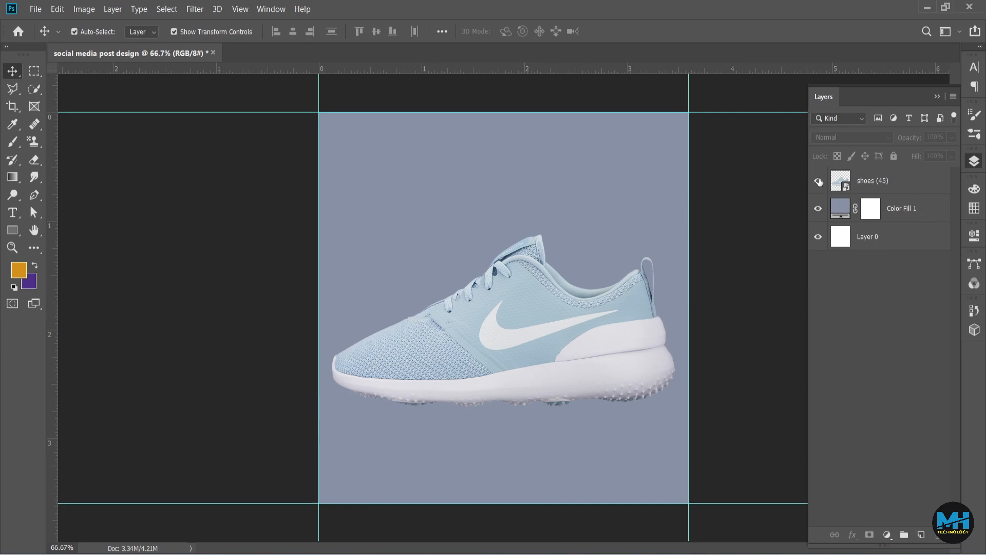
- Set the foreground colour to the light blue #adc5d2 sampled from the shoe's side
left_click(19, 273)
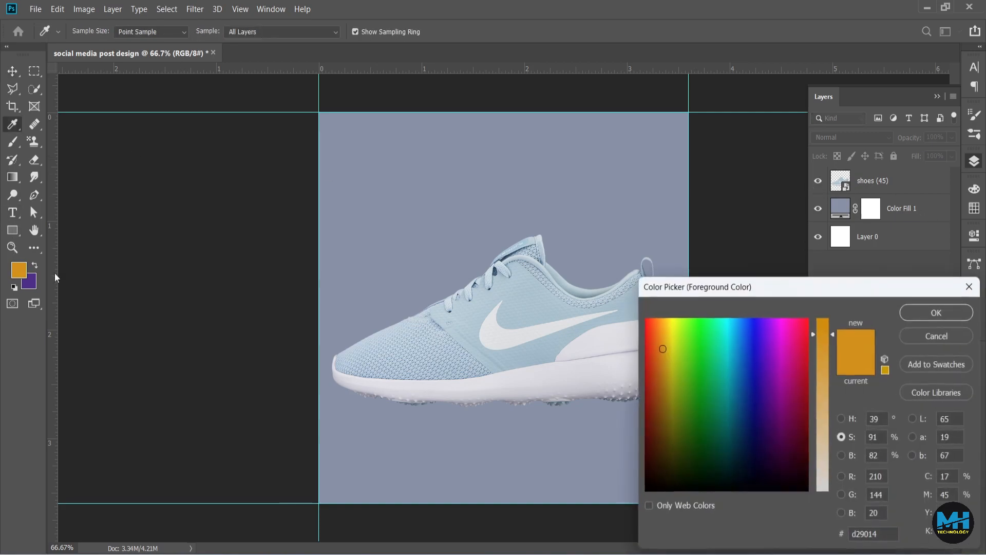
left_click(533, 315)
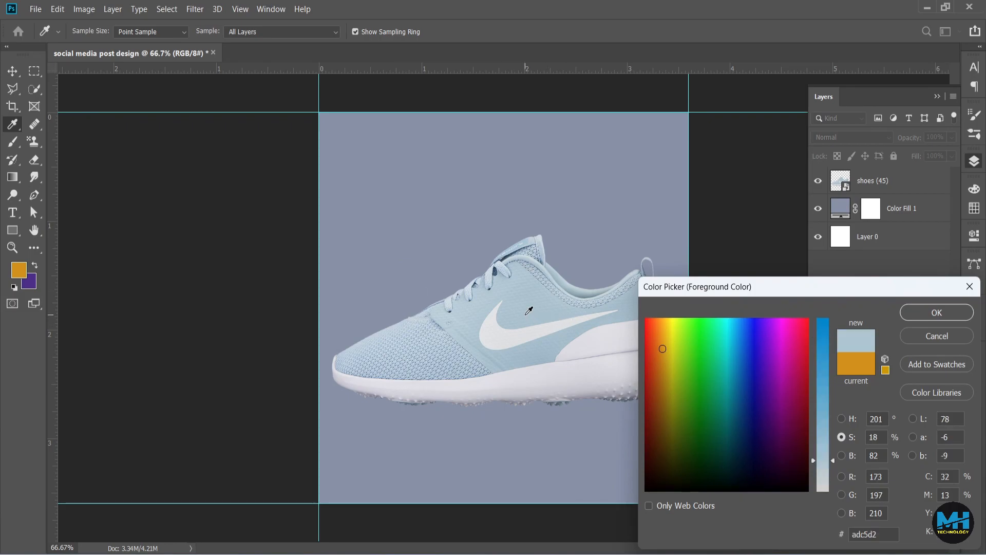
left_click(936, 313)
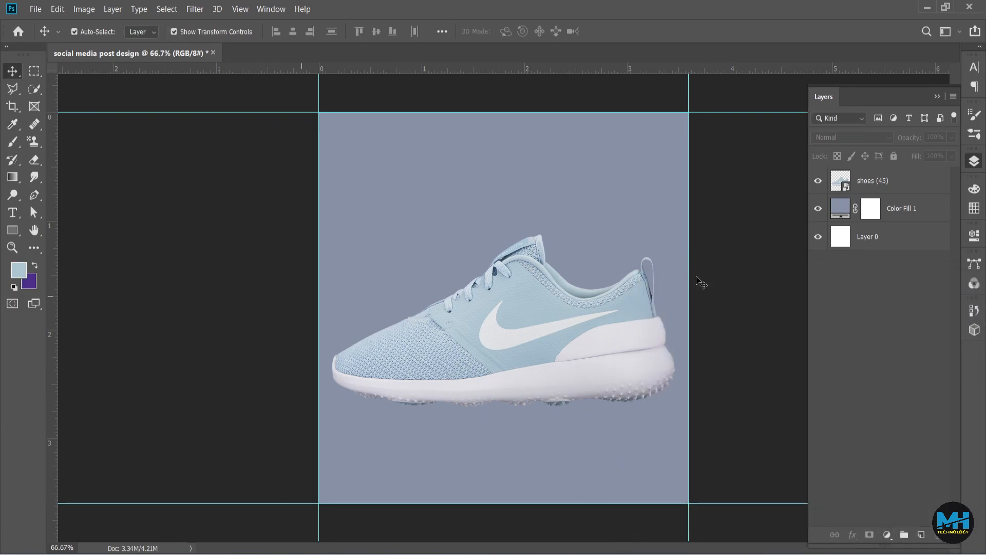
- Hide the shoe layer and add a new empty layer on top for brush painting
left_click(818, 180)
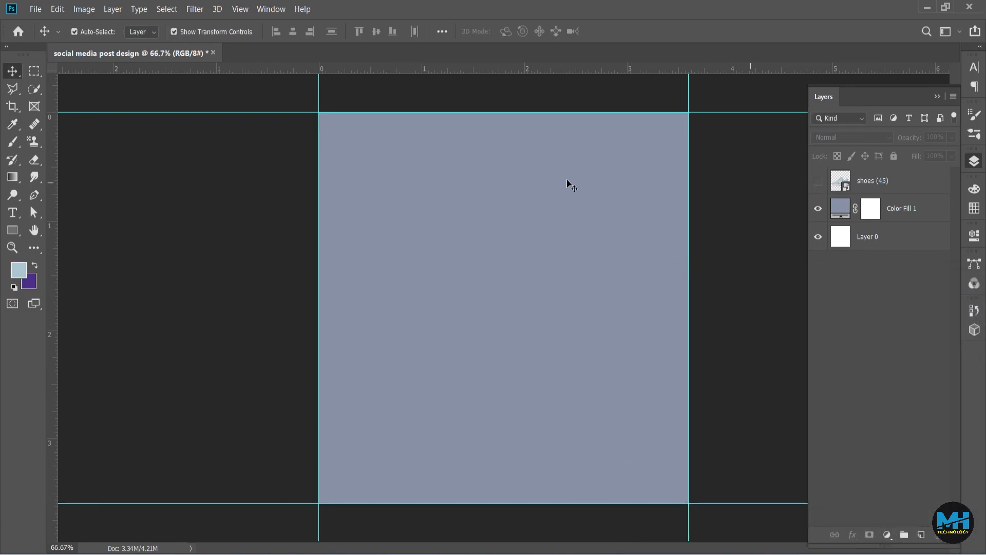
left_click(11, 144)
left_click(922, 535)
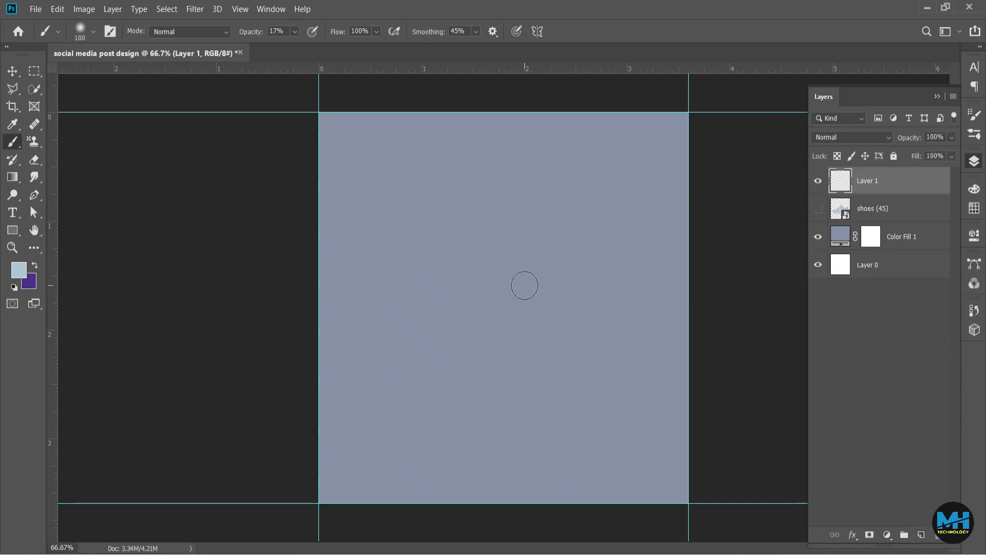
- Paint one soft light blue glow at the canvas centre with a 1200 px brush at 100% opacity and 100% smoothing
key("bracketright")
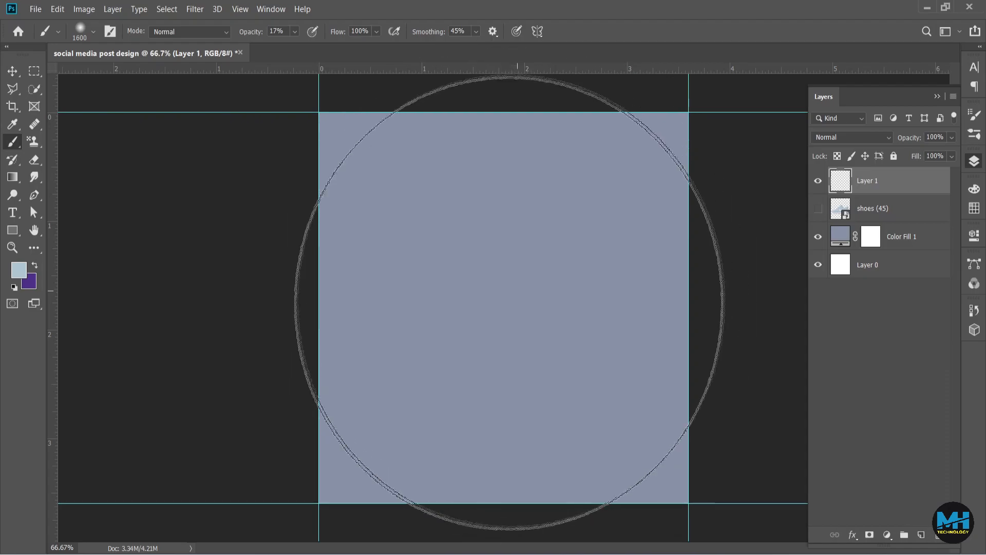
key("bracketleft")
key("bracketleft")
key("bracketright")
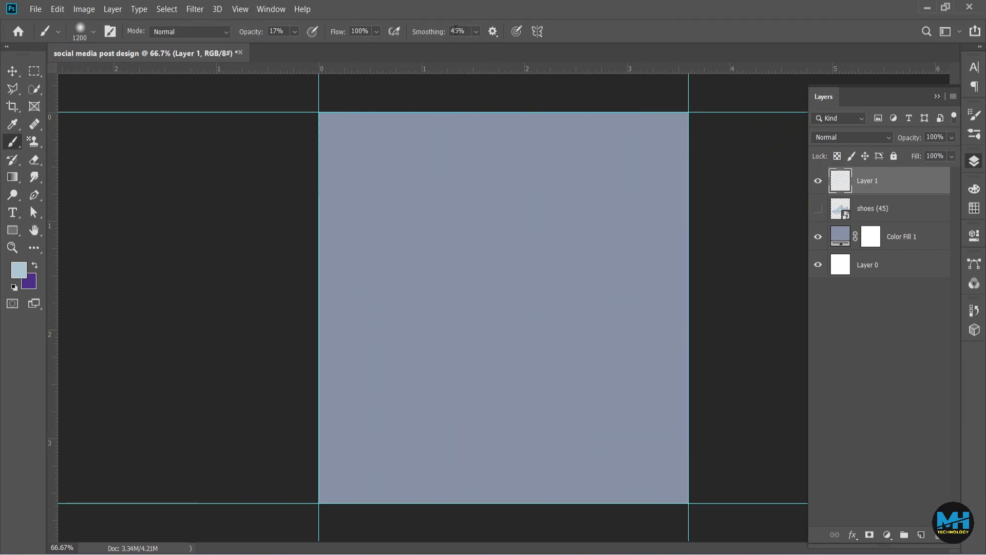
left_click(476, 32)
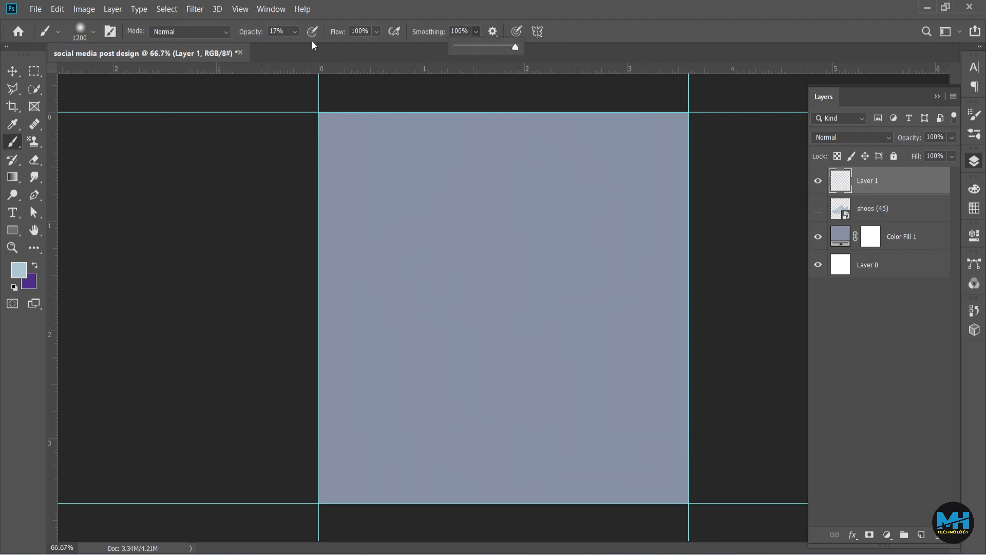
left_click(294, 32)
left_click_drag(298, 48, 530, 34)
left_click(541, 93)
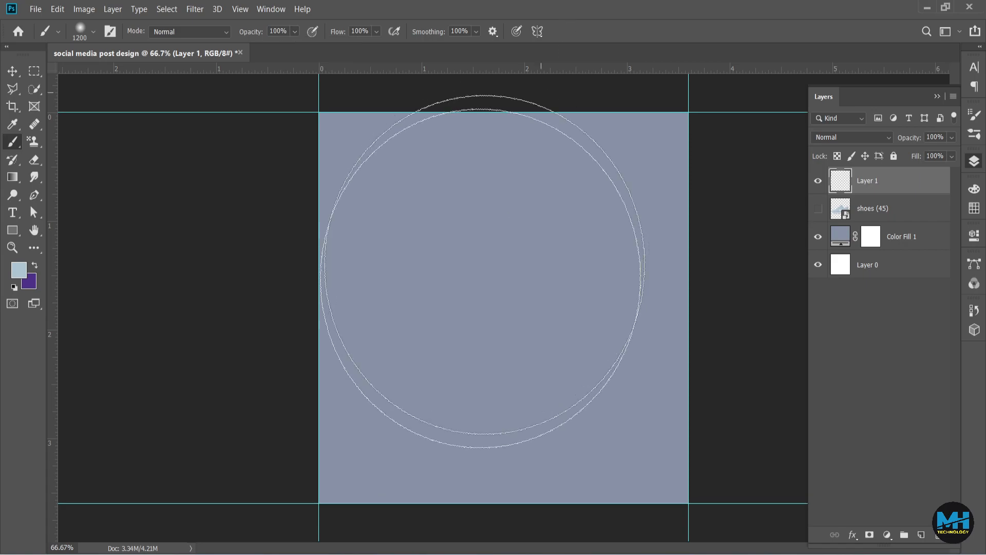
left_click(495, 304)
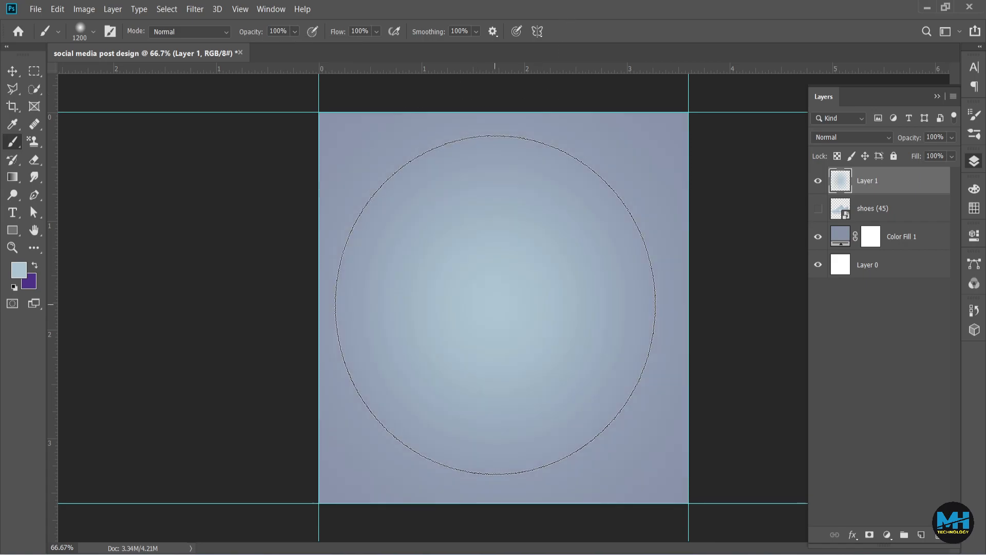
- Show the shoe layer again and move it above the painted glow layer
left_click(818, 208)
left_click_drag(862, 208, 868, 178)
left_click(875, 341)
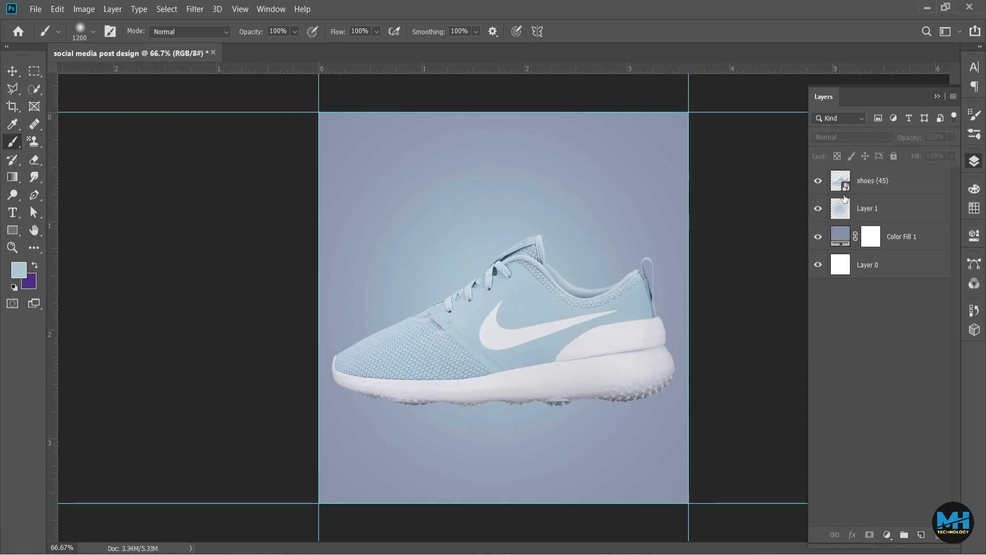
- Convert the colour fill layer to a smart object and apply Add Noise at 9.5% with uniform distribution
left_click(12, 70)
left_click(912, 237)
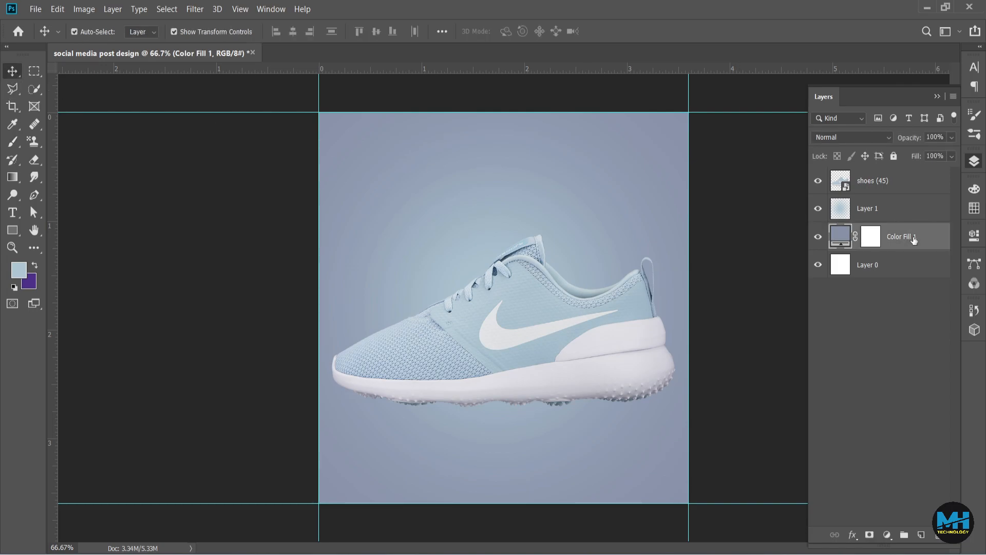
left_click(203, 8)
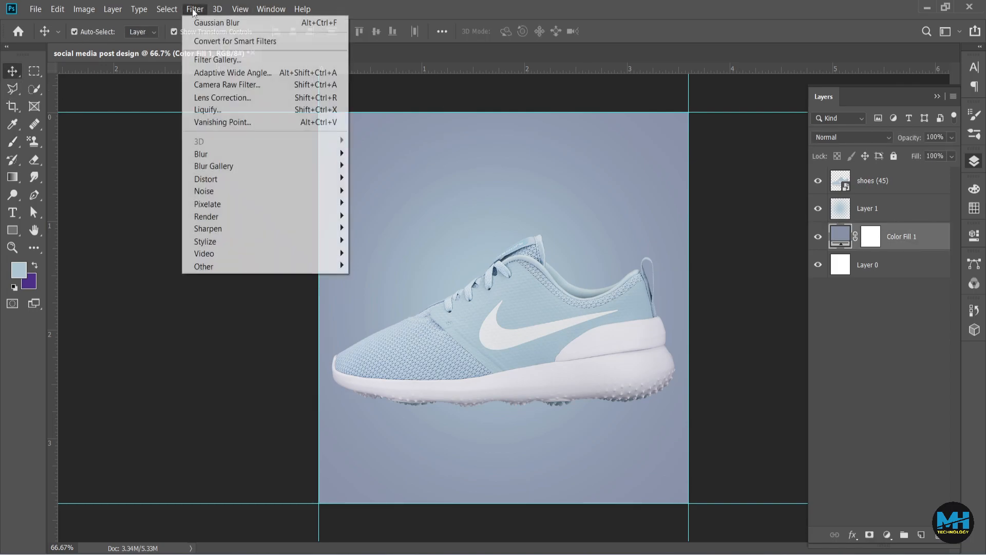
mouse_move(221, 192)
left_click(379, 190)
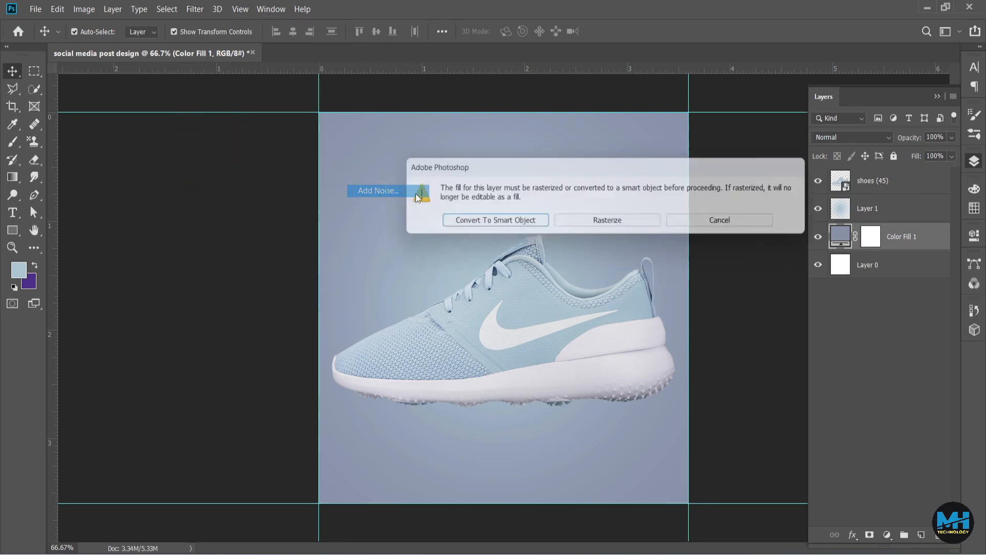
left_click(490, 222)
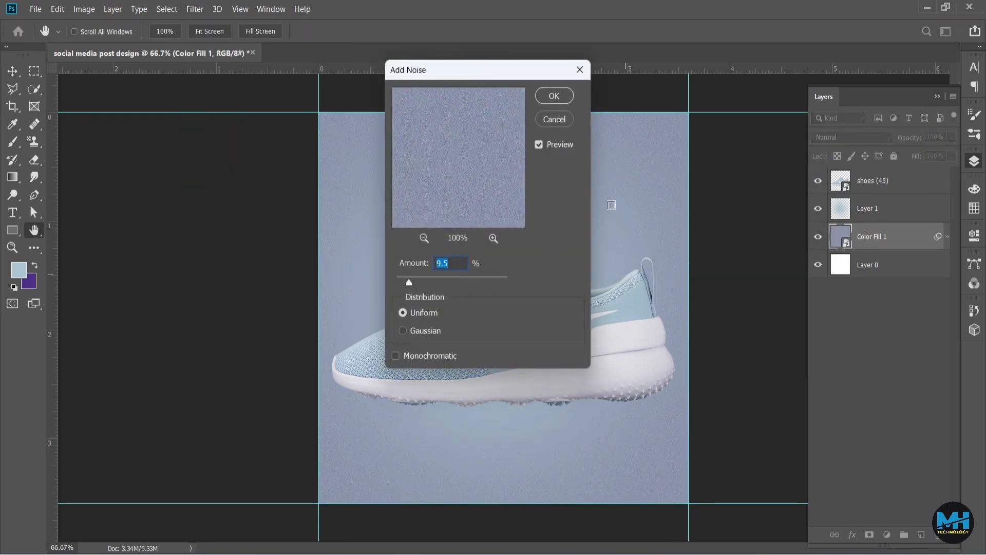
left_click(554, 98)
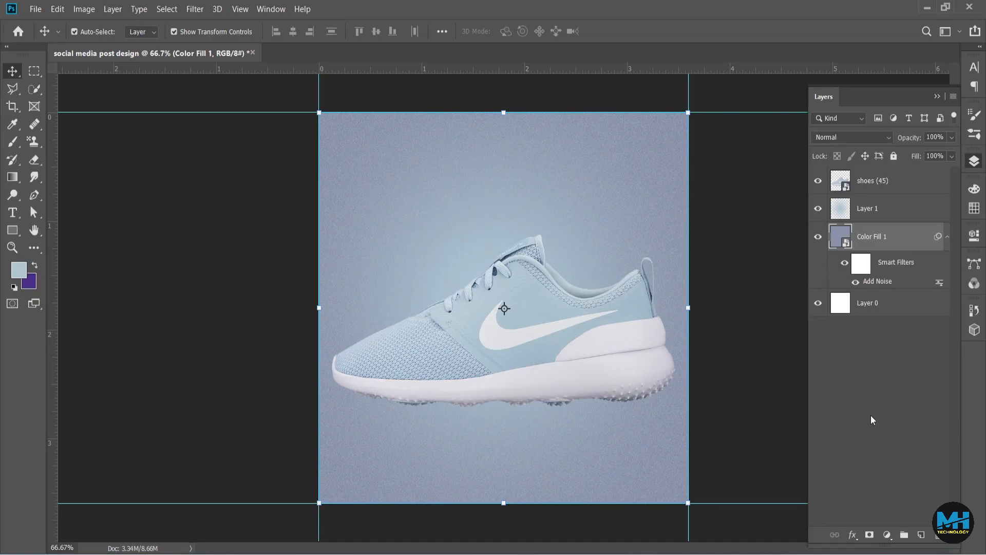
- Apply Add Noise at 9.5% with uniform distribution to the glow layer and collapse the fill layer's smart filter list
left_click(871, 213)
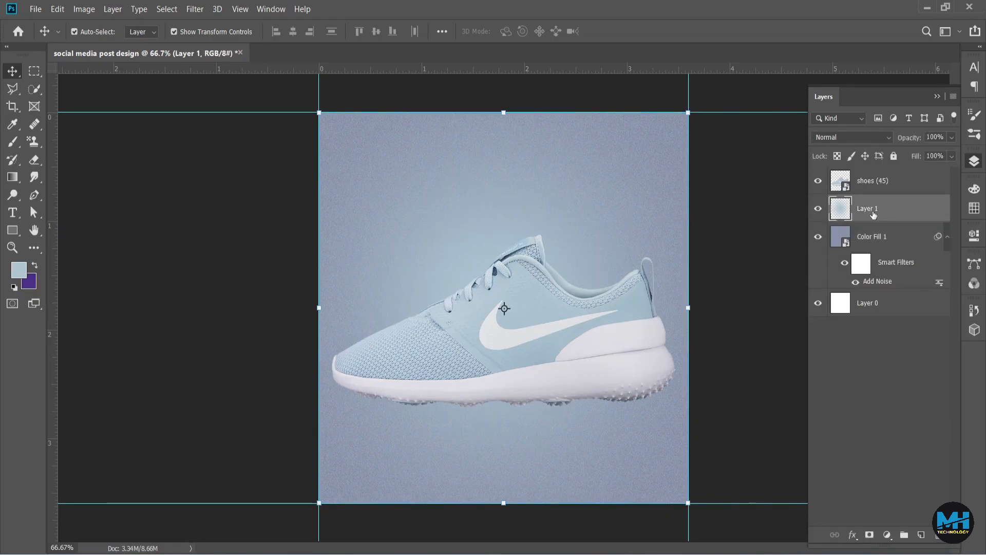
left_click(195, 9)
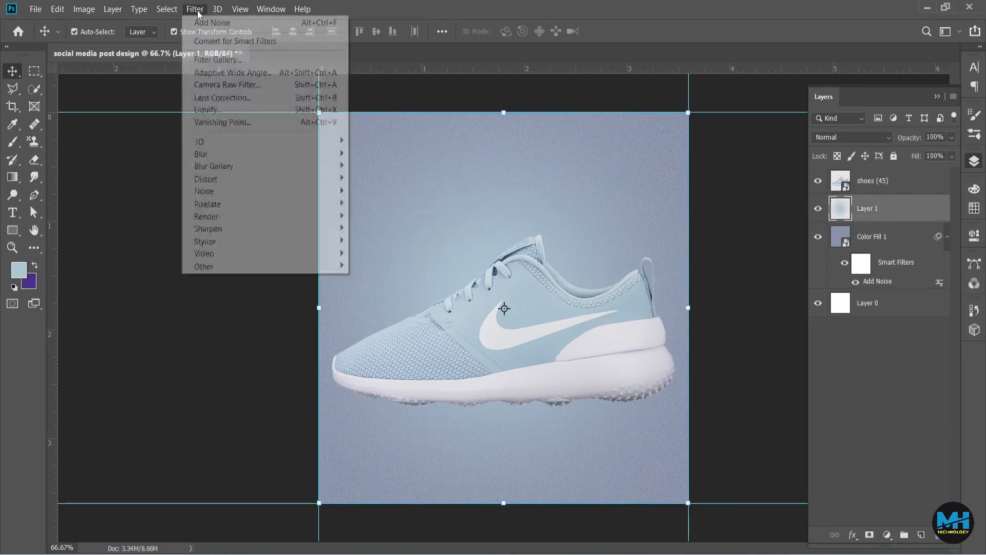
mouse_move(223, 194)
left_click(393, 193)
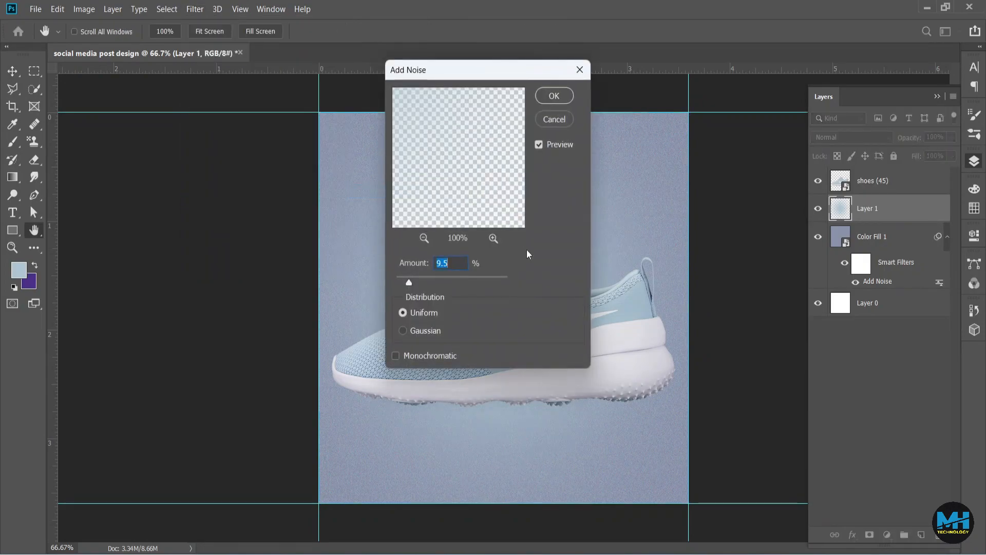
left_click(553, 96)
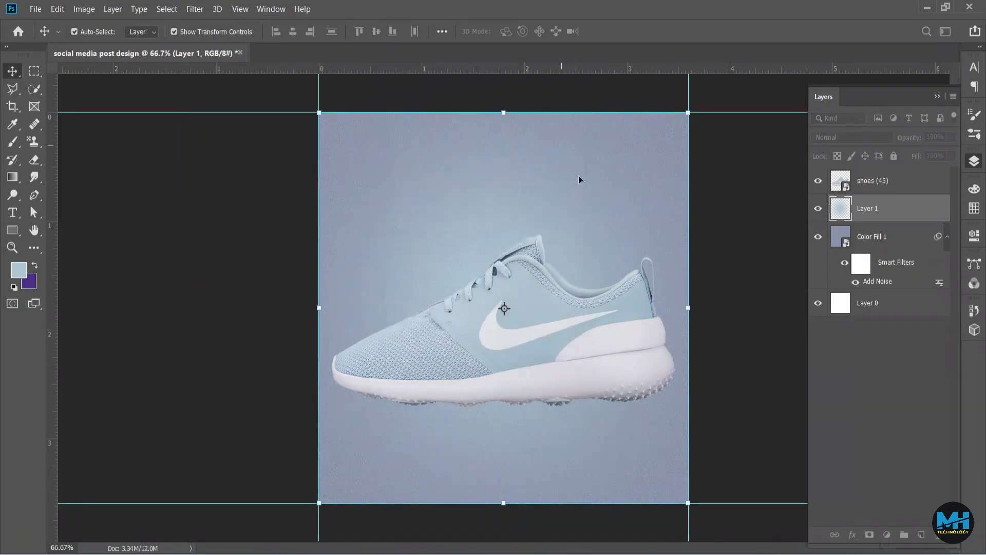
left_click(834, 404)
left_click(948, 237)
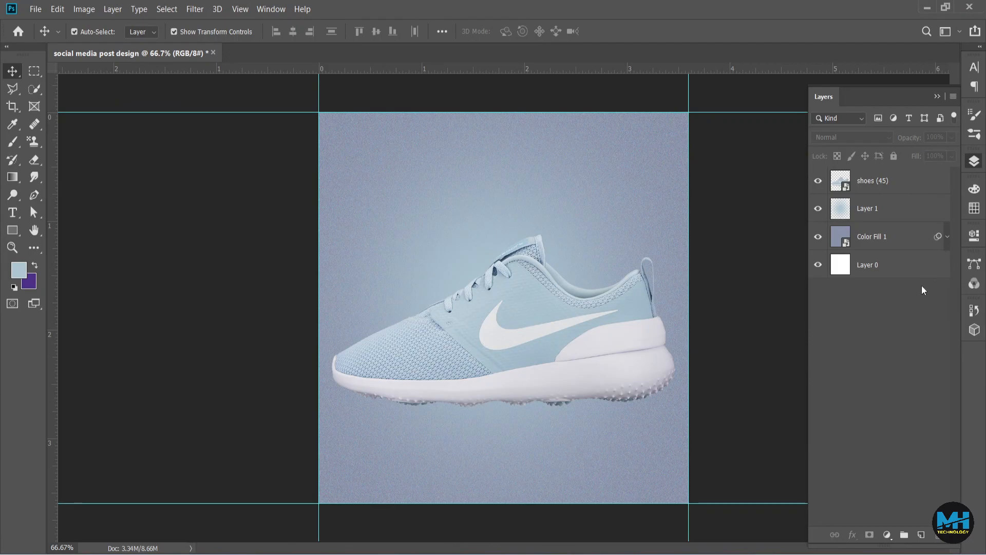
- Duplicate the shoe layer and stack the copy directly beneath the original
left_click(595, 346)
key("ctrl+j")
left_click_drag(903, 187, 898, 224)
- Group the glow layer, the colour fill layer and the white base layer, and name the group "bg"
left_click(898, 235)
left_click(887, 296, "shift")
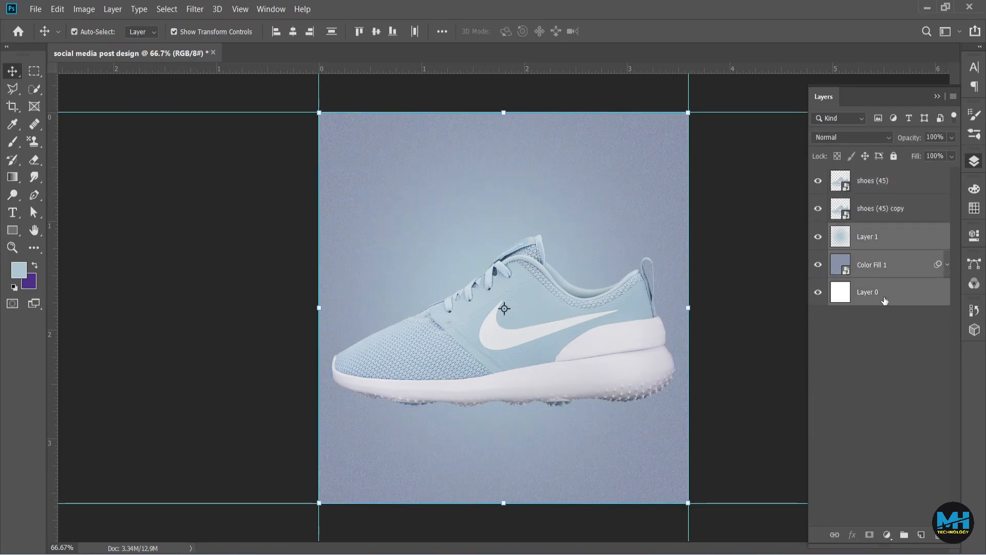
key("ctrl+g")
double_click(870, 236)
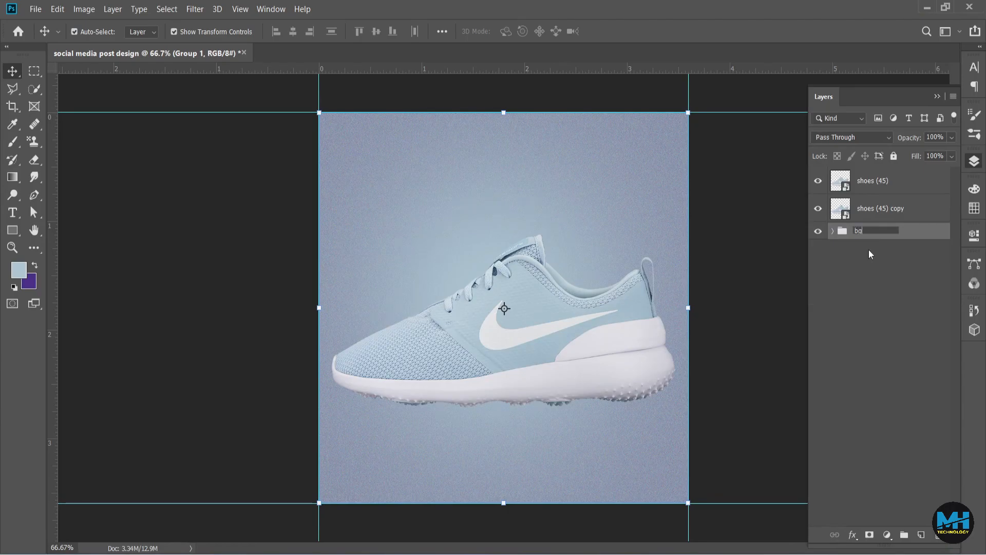
key("Return")
- Rename the duplicated shoe layer as "shadow" and select it
left_click(871, 209)
double_click(871, 210)
type("shadow")
left_click(891, 263)
left_click(892, 212)
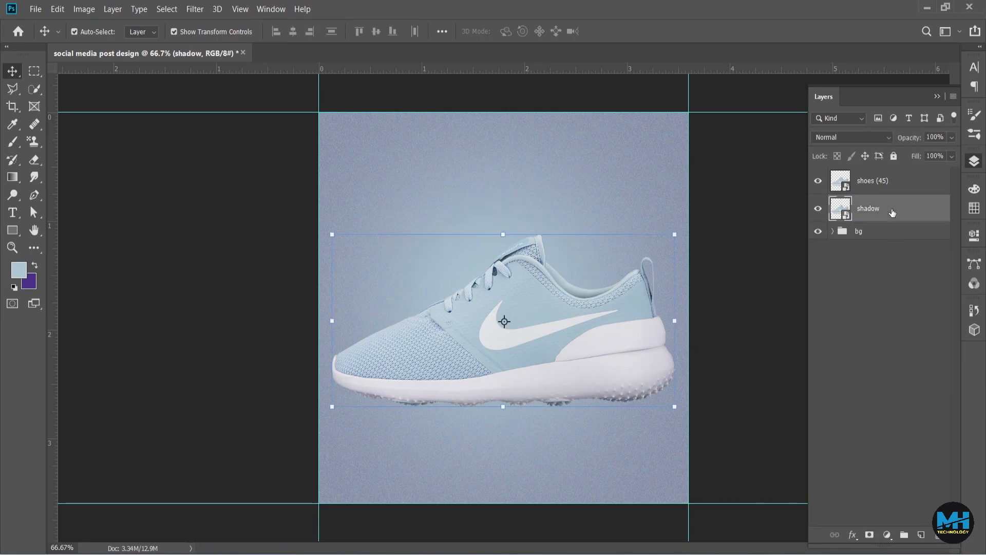
- Rotate the shadow layer 180° and flip it horizontally so it mirrors the shoe upside down
key("ctrl+t")
right_click(525, 337)
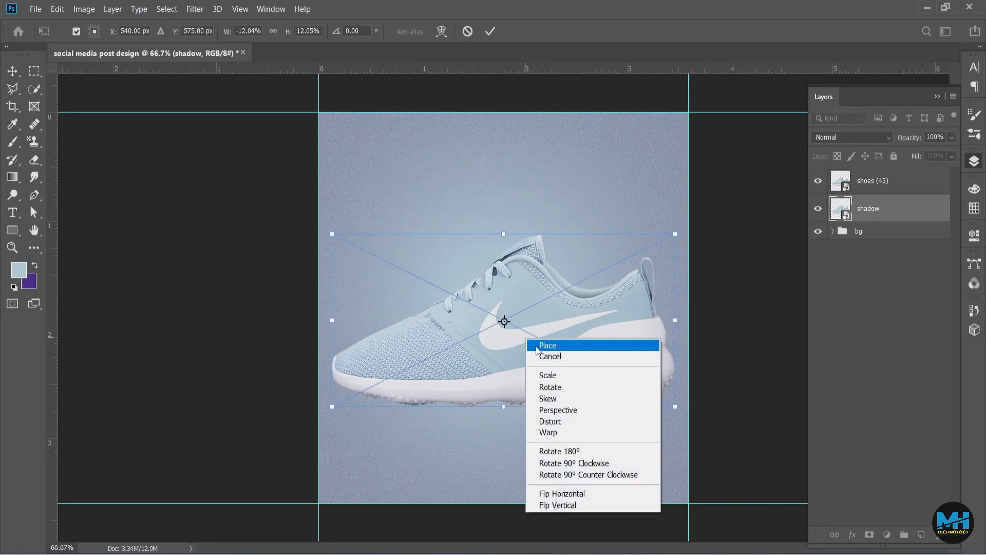
left_click(564, 450)
right_click(449, 255)
left_click(510, 404)
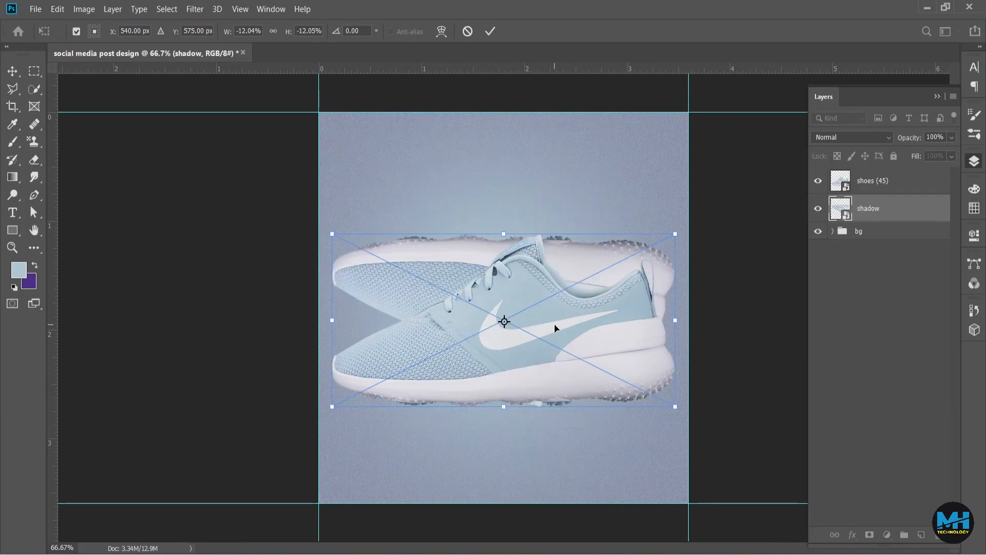
- Move the upside-down shoe copy straight down to Y 1045 px, directly beneath the sole, and apply the transform
key("shift+Down")
key("shift+Down")
key("shift+Down")
key("shift+Down")
key("shift+Down")
key("shift+Down")
key("shift+Down")
key("shift+Down")
key("shift+Down")
key("shift+Down")
key("shift+Down")
key("shift+Down")
key("shift+Down")
key("shift+Down")
key("shift+Down")
key("shift+Down")
key("shift+Down")
key("shift+Down")
key("shift+Down")
key("shift+Down")
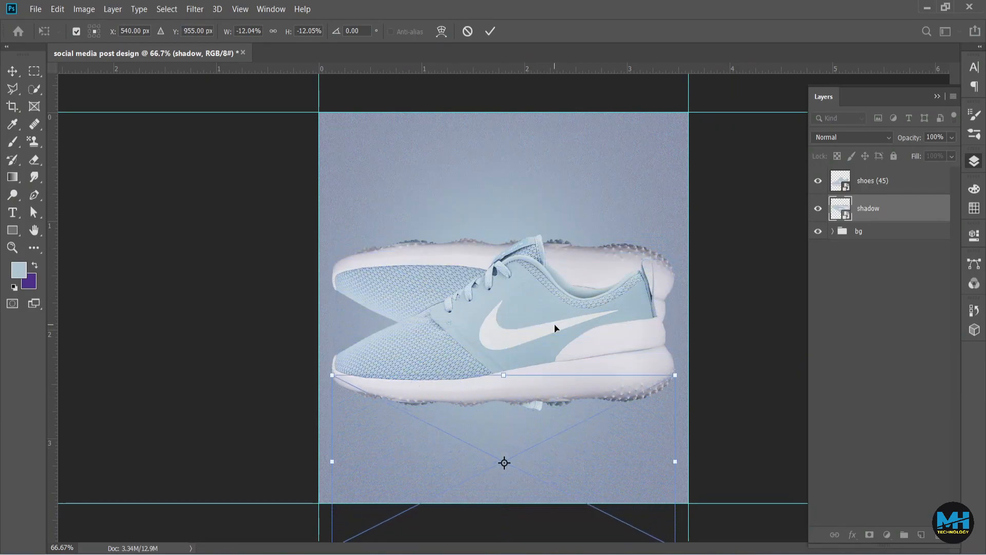
key("shift+Down")
key("shift+Down")
key("shift+Down")
key("shift+Down")
key("shift+Down")
key("shift+Down")
key("shift+Down")
key("shift+Down")
key("shift+Down")
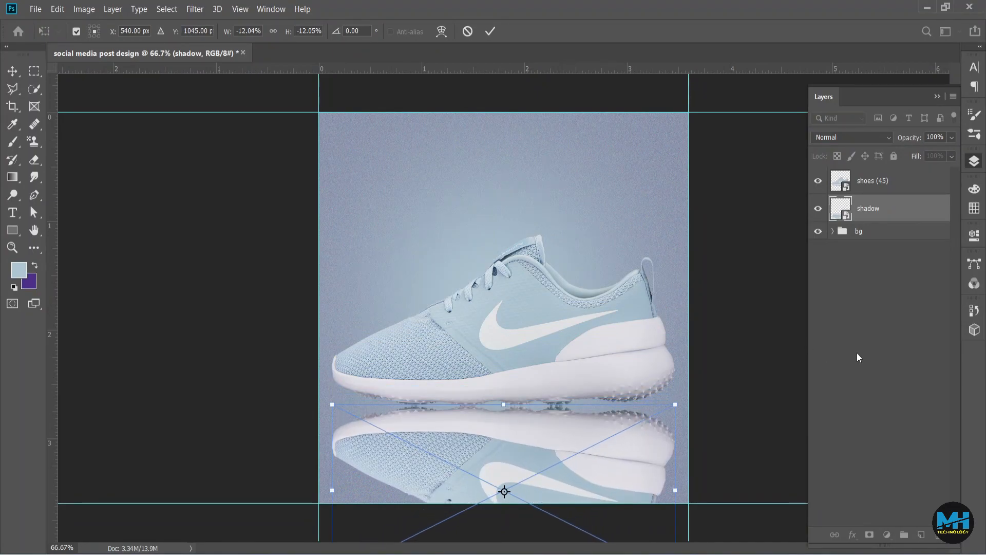
key("Return")
- Set the shadow layer's blend mode to Soft Light
left_click(848, 137)
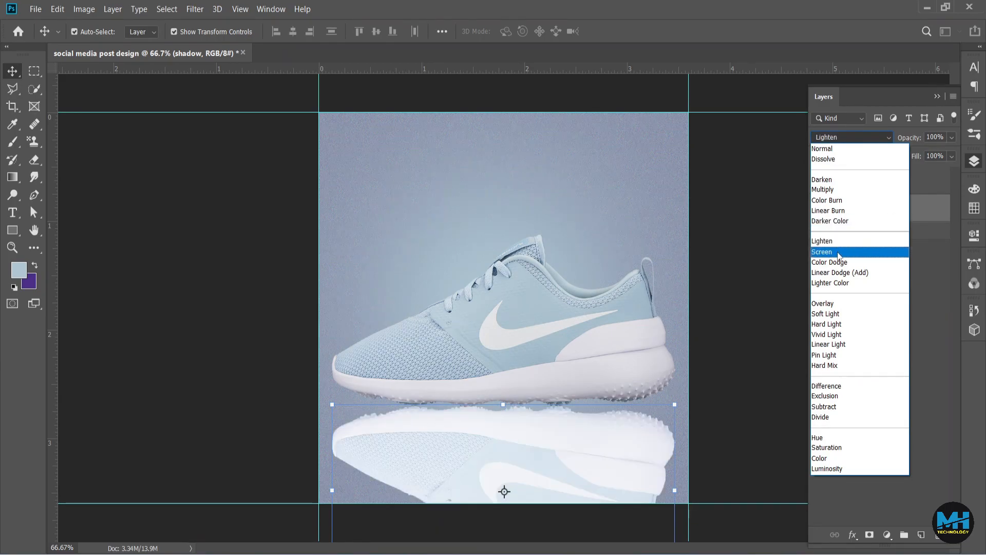
left_click(828, 315)
left_click(856, 350)
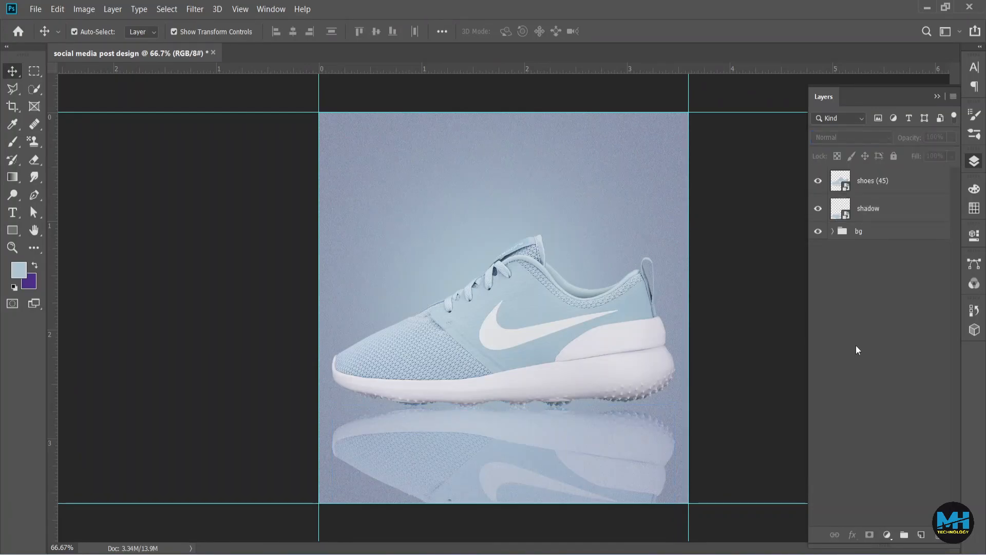
- Rasterize the shadow smart object into a normal pixel layer
left_click(878, 210)
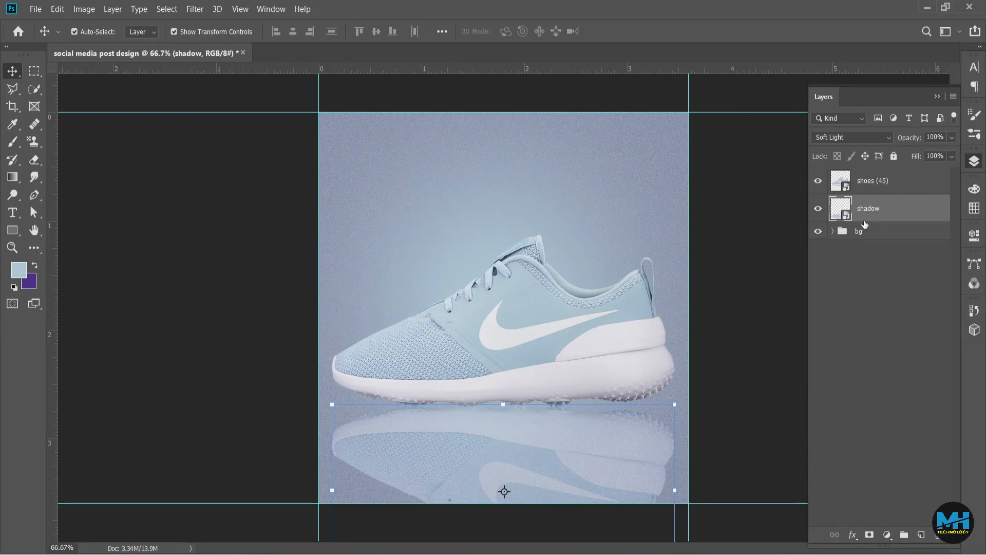
right_click(860, 226)
left_click(818, 225)
left_click(13, 141)
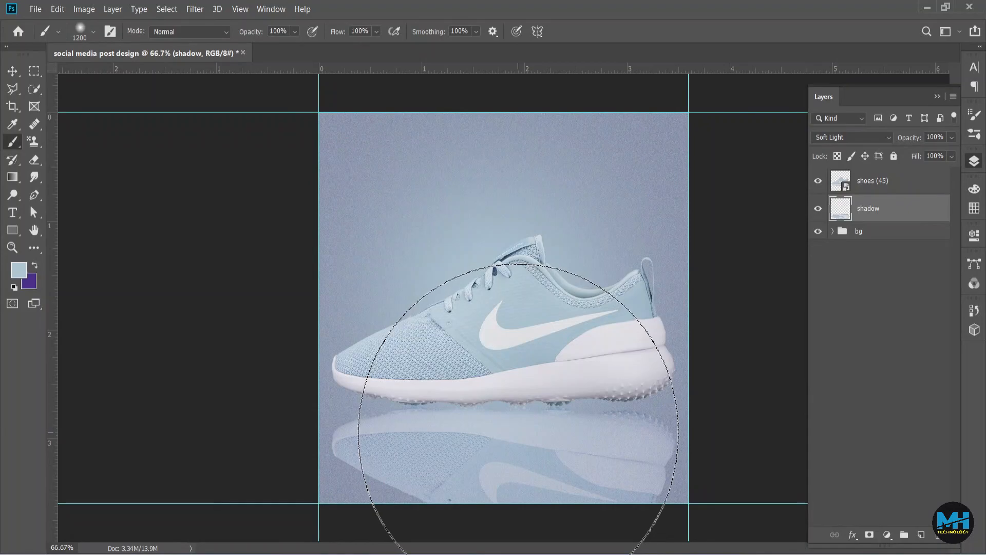
key("ctrl+[")
key("ctrl+]")
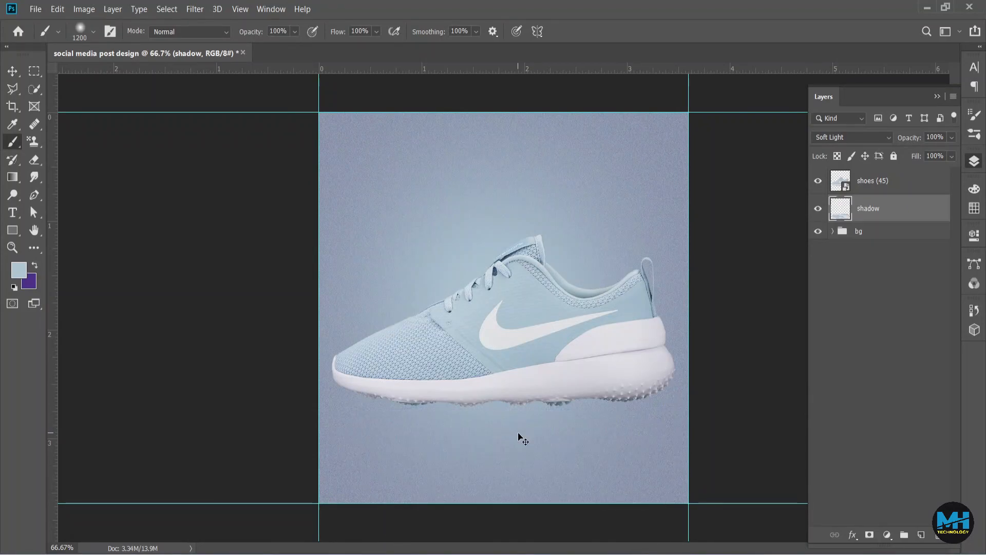
left_click(11, 71)
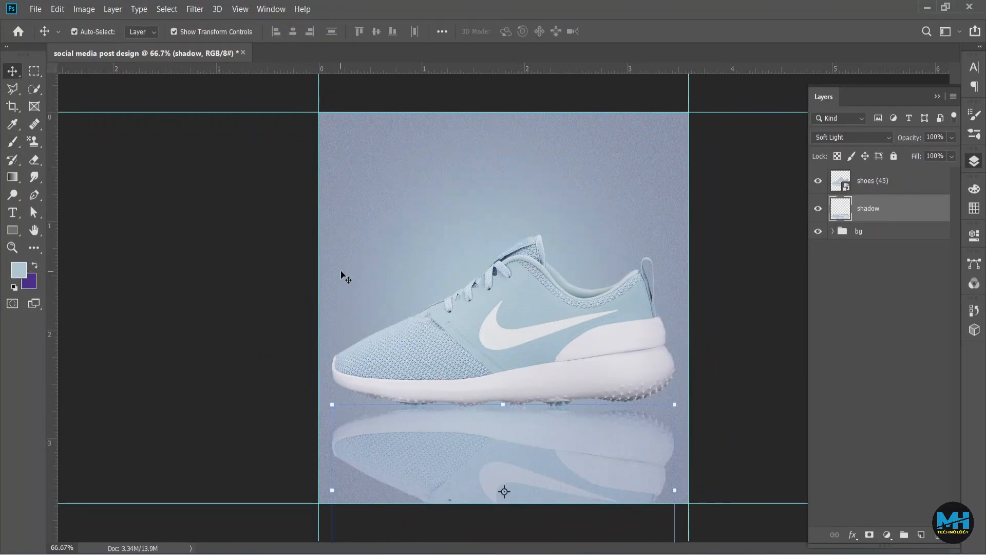
- Paint light blue over the lower part of the reflection on the shadow layer with a soft 600 px brush to fade it out
key("ctrl+minus")
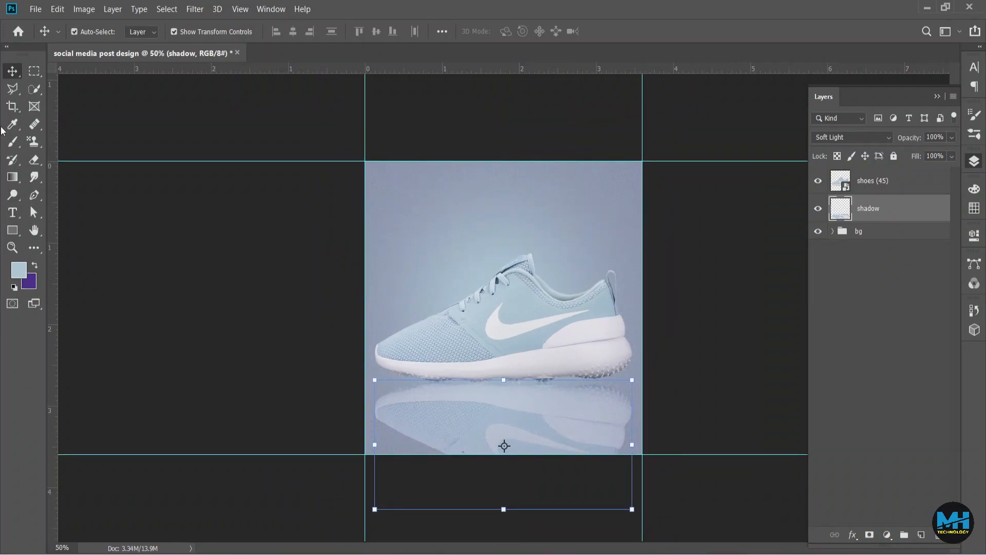
left_click(13, 142)
key("bracketleft")
key("bracketleft")
key("bracketleft")
key("bracketleft")
key("bracketleft")
key("bracketleft")
key("bracketleft")
key("bracketleft")
key("bracketright")
key("bracketright")
key("bracketright")
key("bracketright")
key("bracketright")
mouse_move(381, 469)
left_mouse_down()
mouse_move(338, 469)
mouse_move(438, 489)
mouse_move(348, 463)
mouse_move(390, 475)
mouse_move(362, 463)
mouse_move(483, 491)
mouse_move(660, 475)
mouse_move(625, 490)
mouse_move(334, 473)
left_mouse_up()
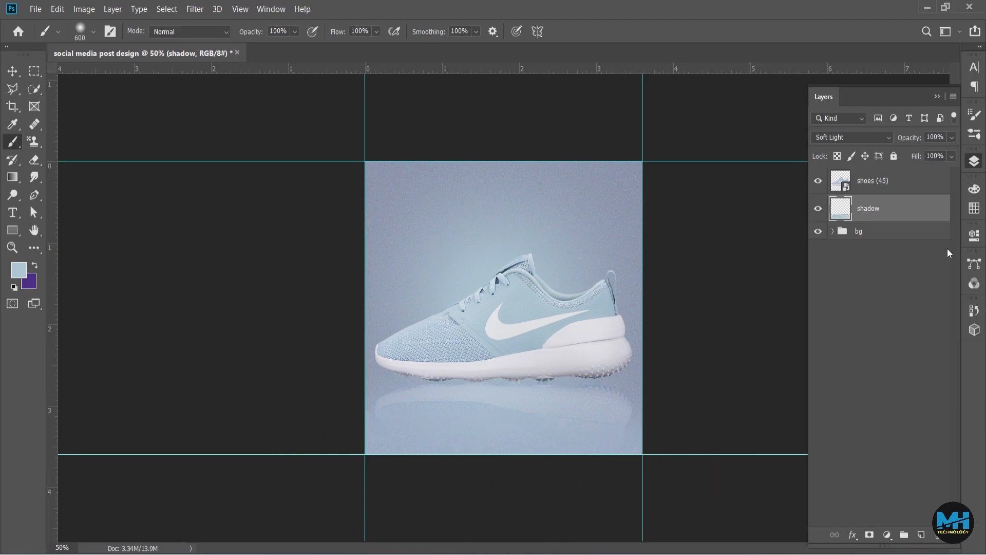
- Move the shadow layer into the bg group, between Layer 1 and Color Fill 1, and collapse the group
left_click(866, 241)
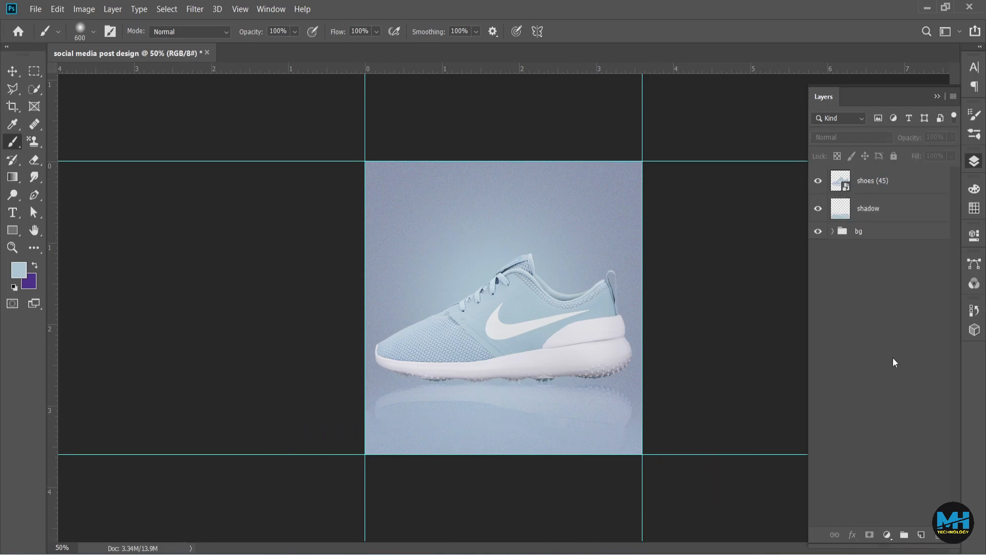
left_click(832, 232)
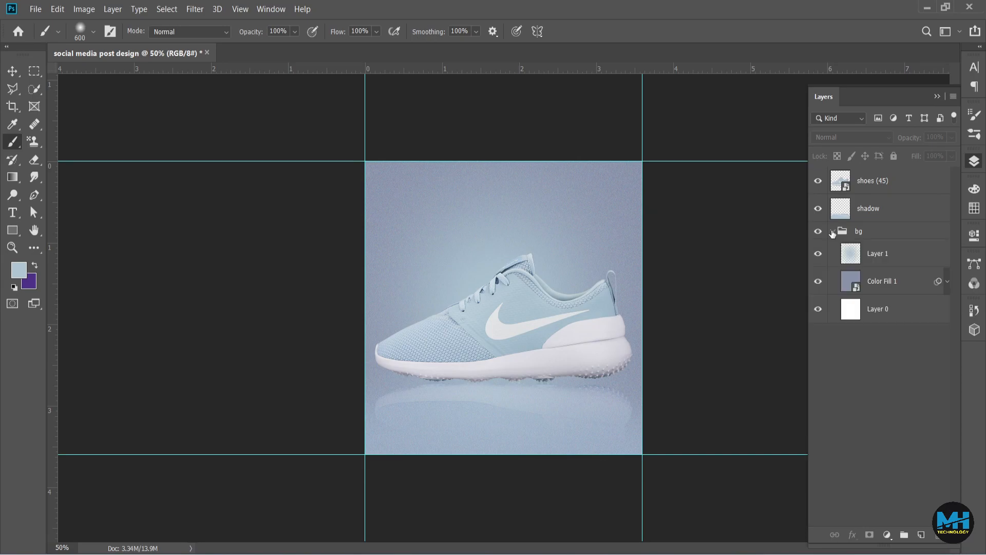
left_click_drag(898, 215, 896, 265)
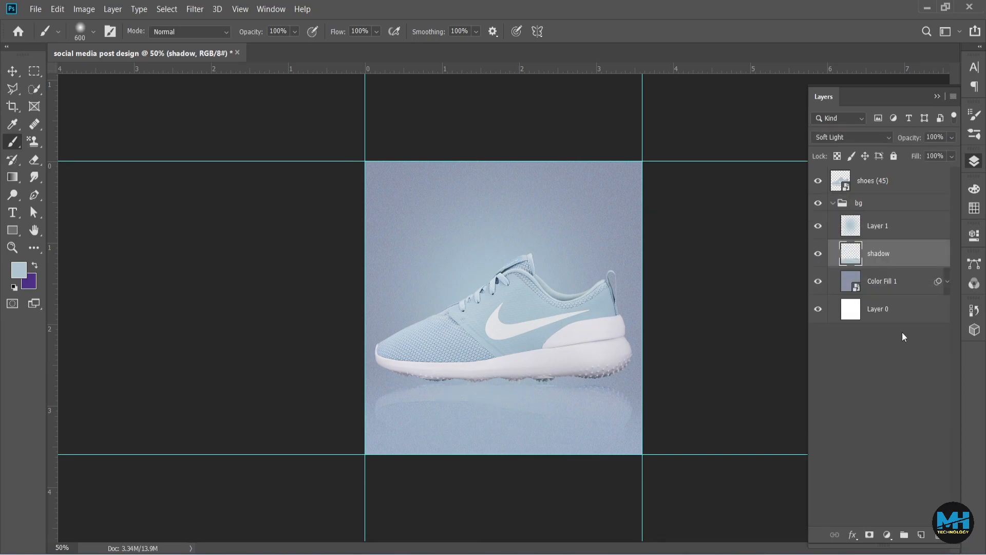
left_click(904, 411)
left_click(833, 203)
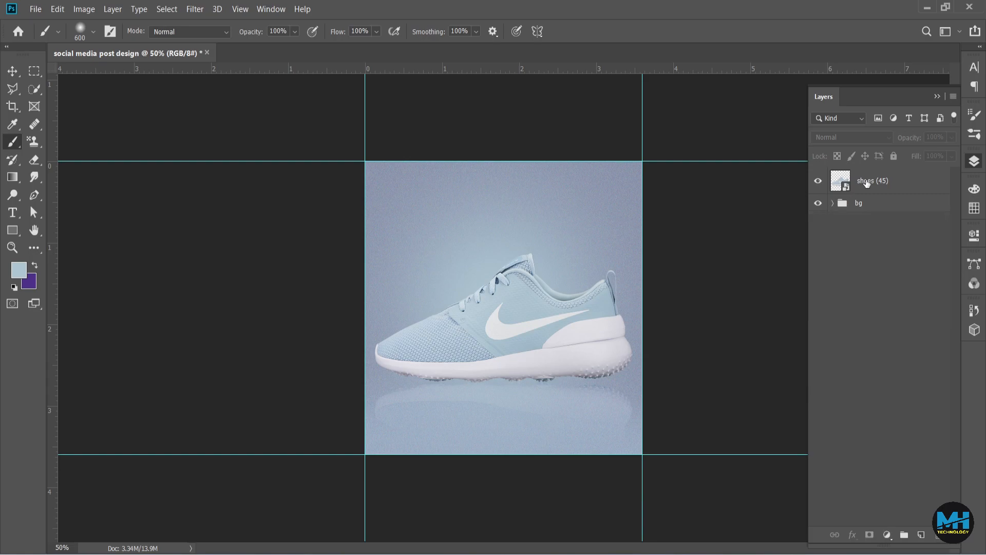
- Put the shoe layer in its own group named "image" and collapse it
left_click(866, 181)
key("ctrl+g")
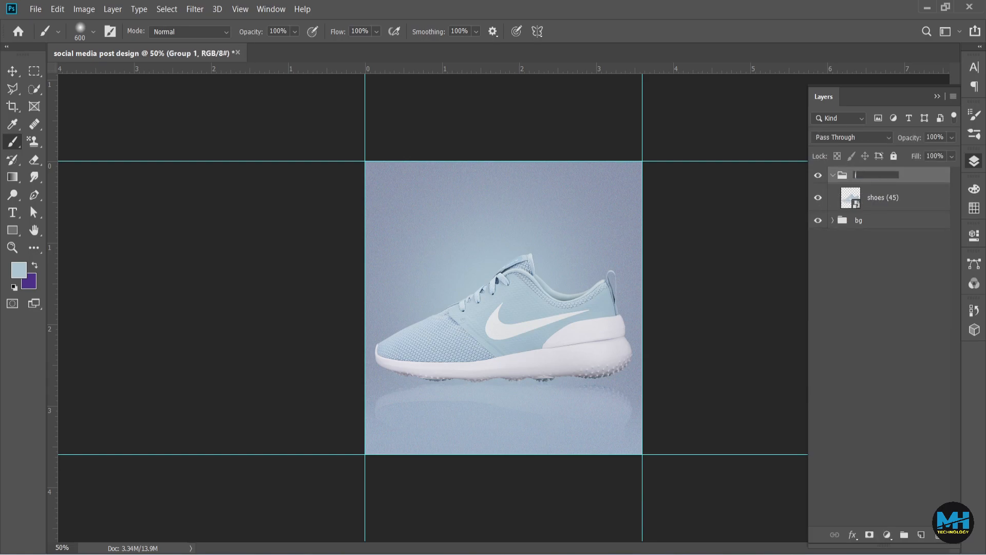
left_click(868, 274)
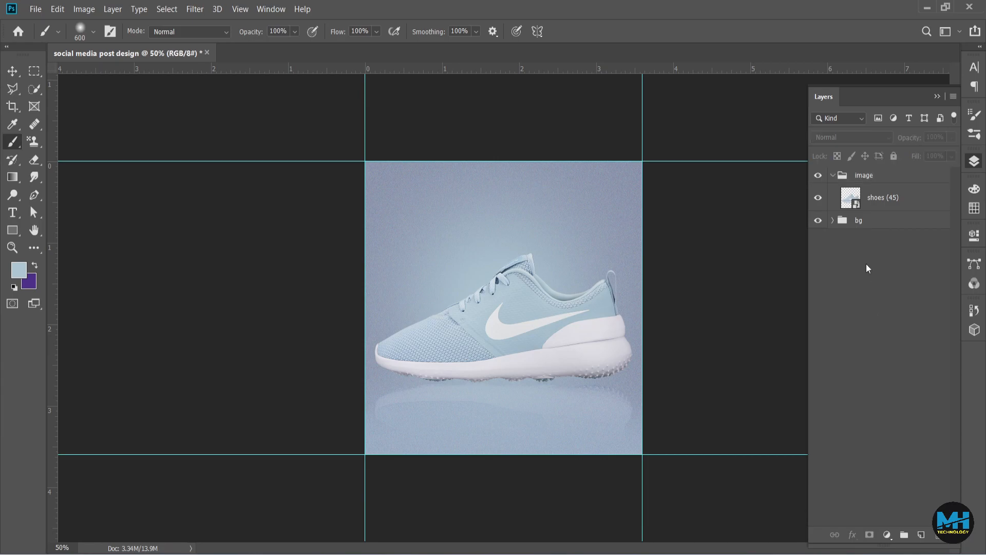
left_click(833, 175)
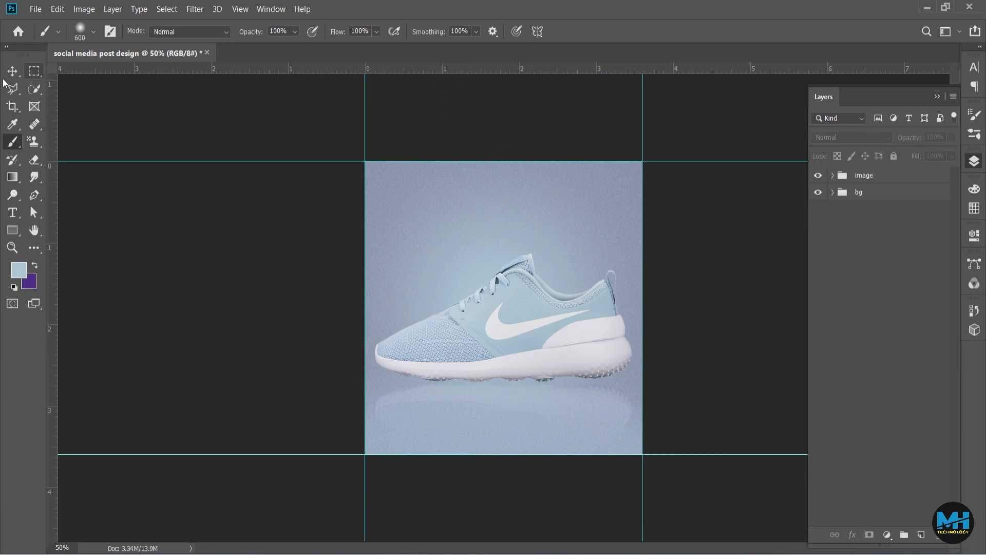
- Add four guides slightly inside the canvas edges as an even margin on all sides
key("v")
left_click_drag(460, 69, 460, 175)
left_click_drag(51, 177, 377, 185)
left_click_drag(55, 210, 630, 234)
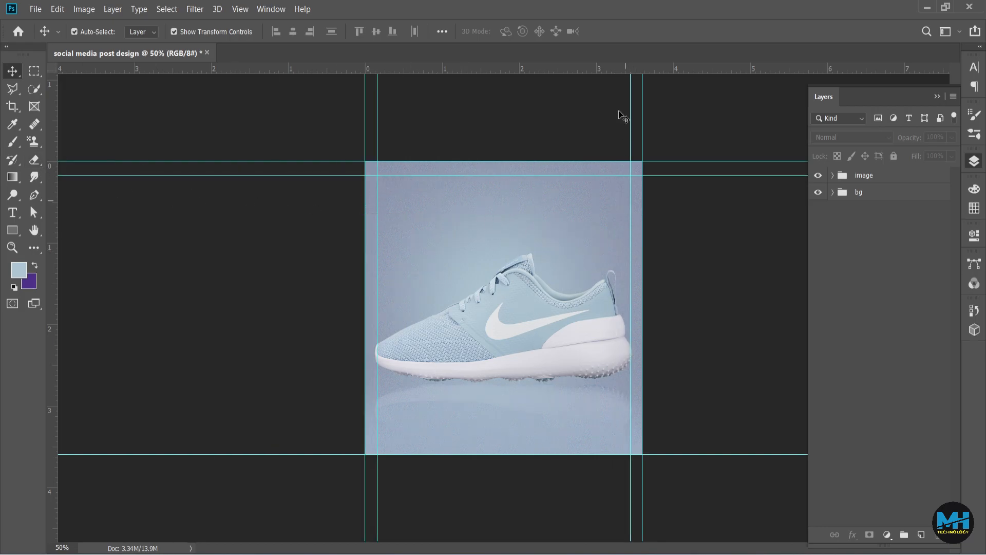
left_click_drag(612, 67, 586, 440)
key("ctrl+plus")
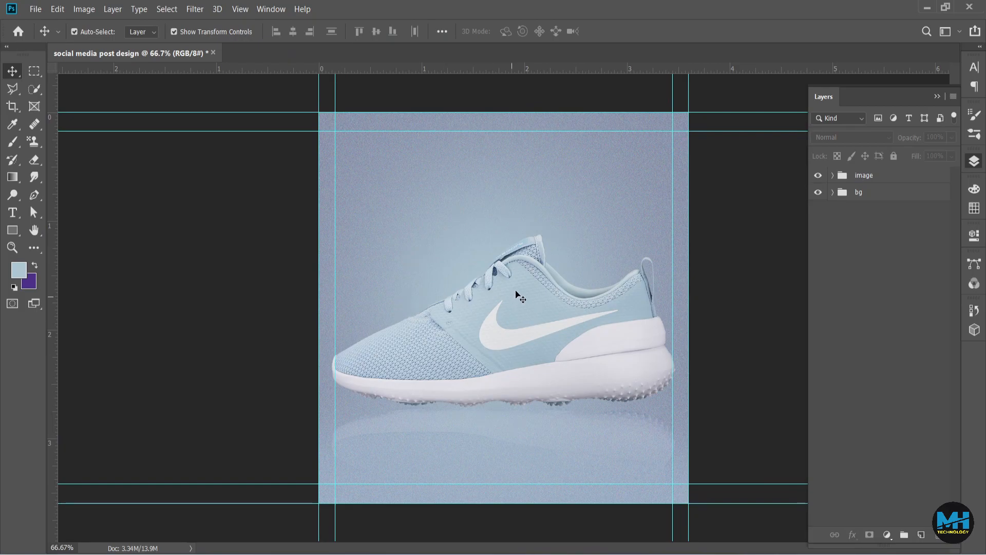
- Add the text "new collection" in Raleway Thin Regular in the upper-left area of the canvas
left_click(192, 103)
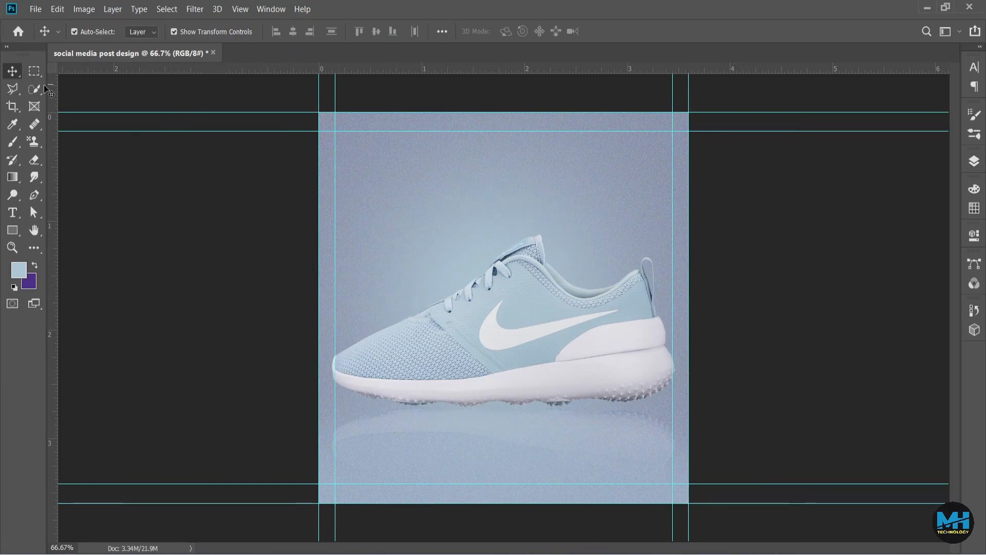
left_click(12, 212)
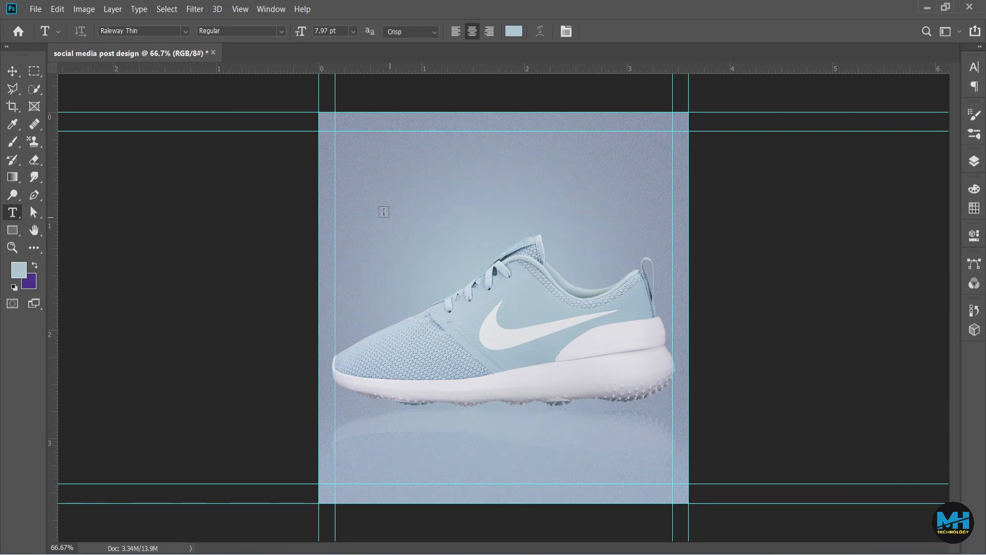
left_click(346, 200)
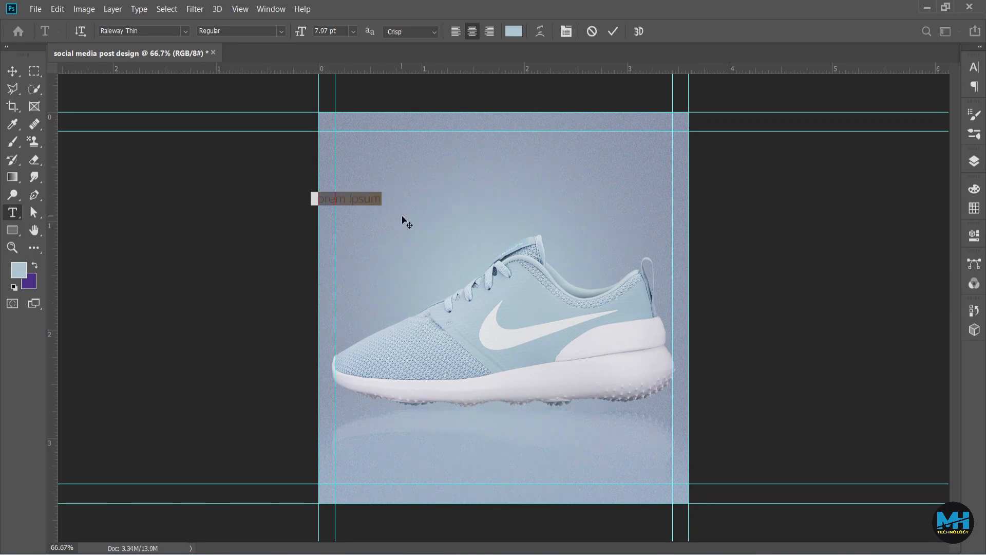
type("new")
type(" colle")
type("ction")
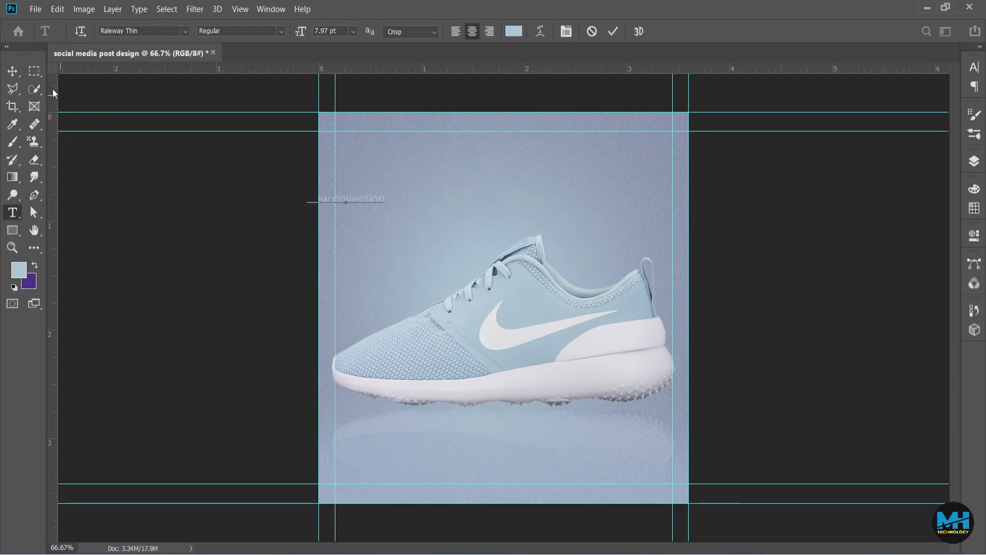
- Align the "new collection" text with the left margin guide above the shoe and scale it to 138%
left_click(14, 72)
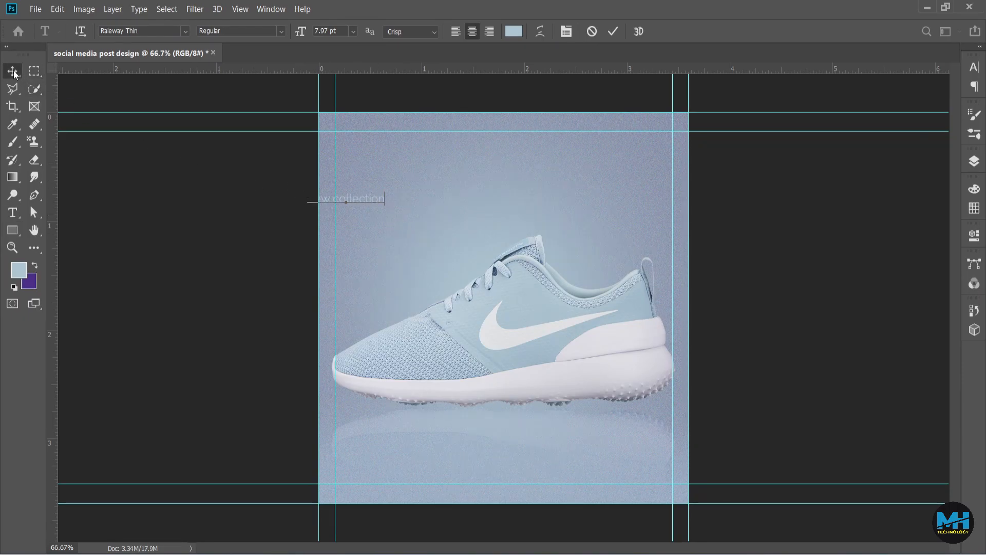
left_click_drag(367, 201, 440, 174)
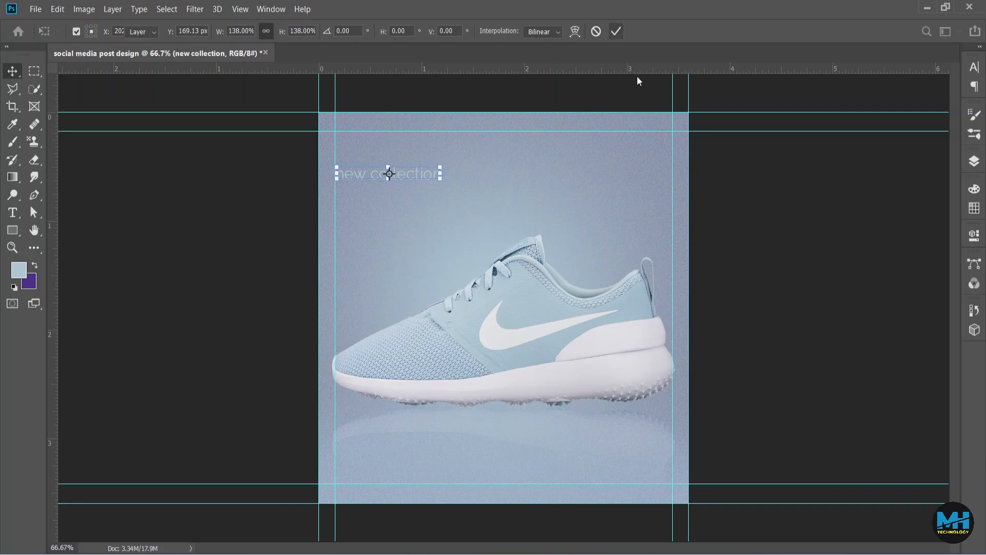
key("Return")
- Change the "new collection" text colour to white (#ffffff)
left_click(975, 68)
left_click(940, 144)
left_click(623, 333)
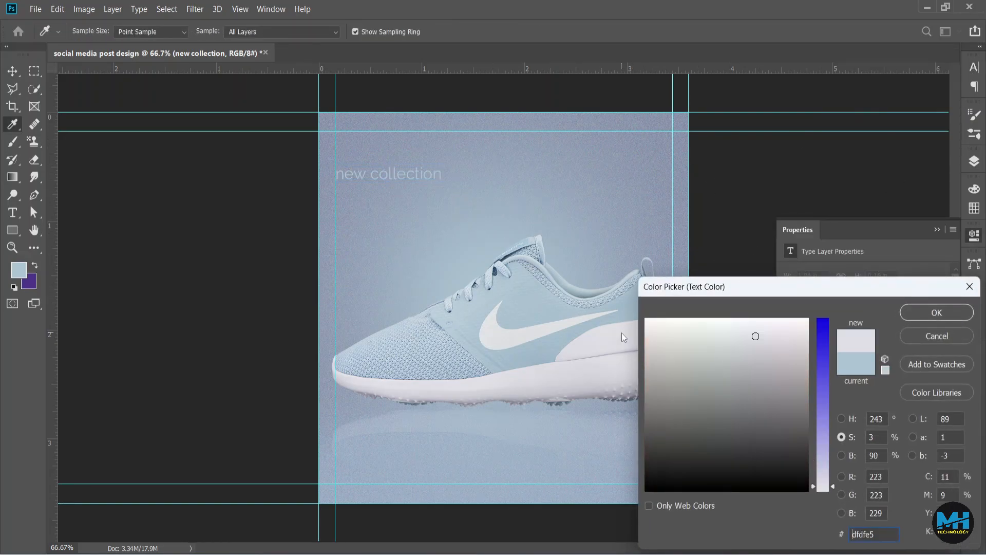
left_click(647, 320)
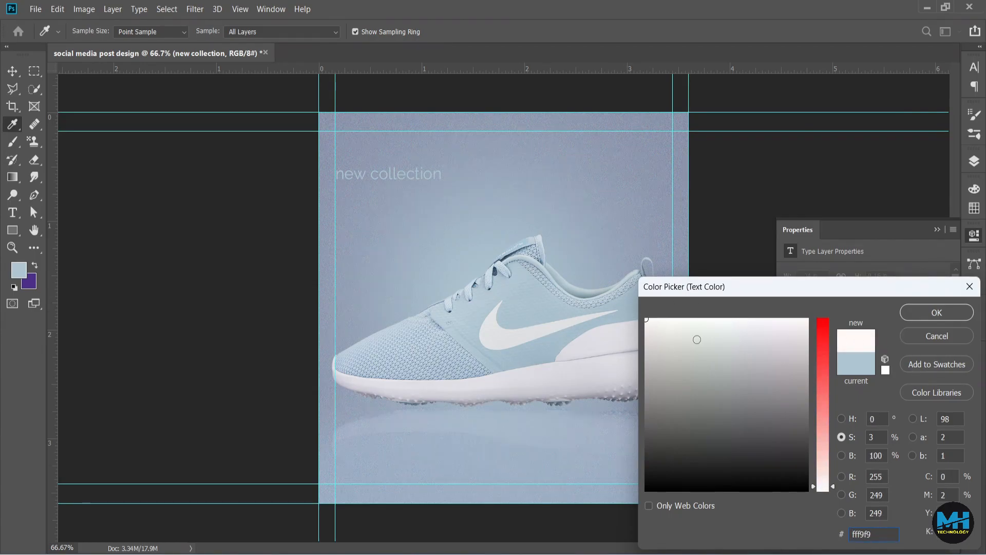
left_click_drag(786, 323, 817, 317)
type("ffffff")
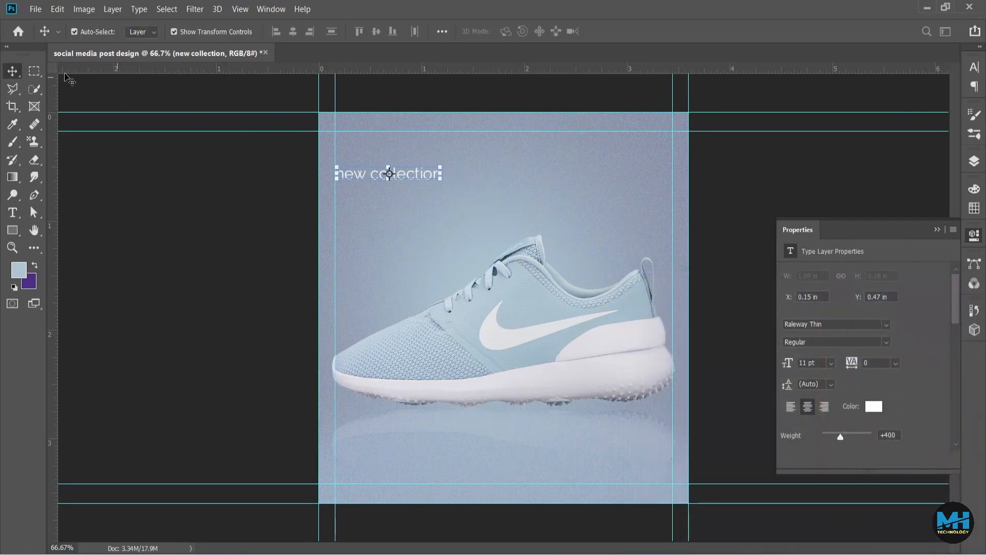
left_click(786, 195)
- Duplicate the "new collection" text directly below itself and change the copy's wording to "perfect shoe"
left_click_drag(431, 171, 423, 182)
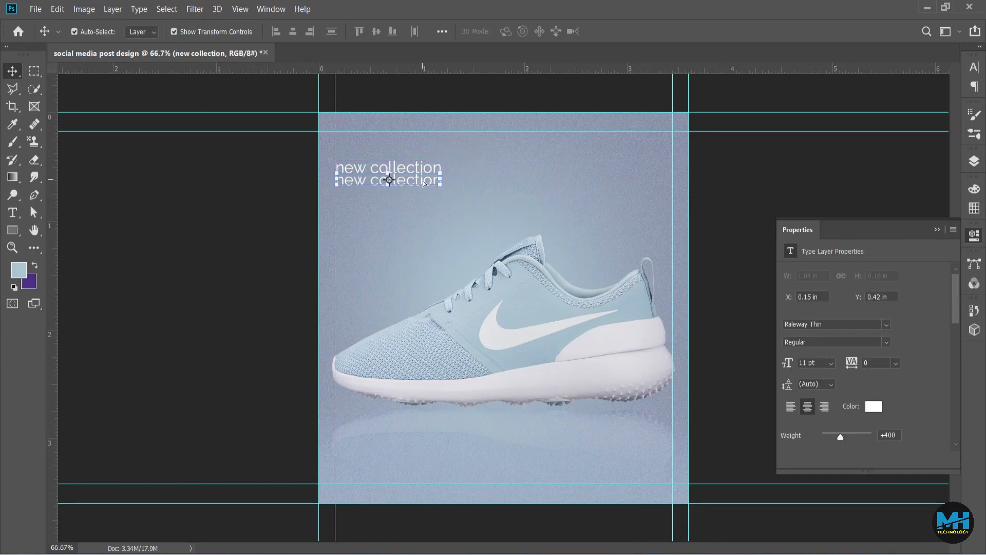
key("t")
left_click(423, 181)
key("ctrl+a")
key("BackSpace")
type("per")
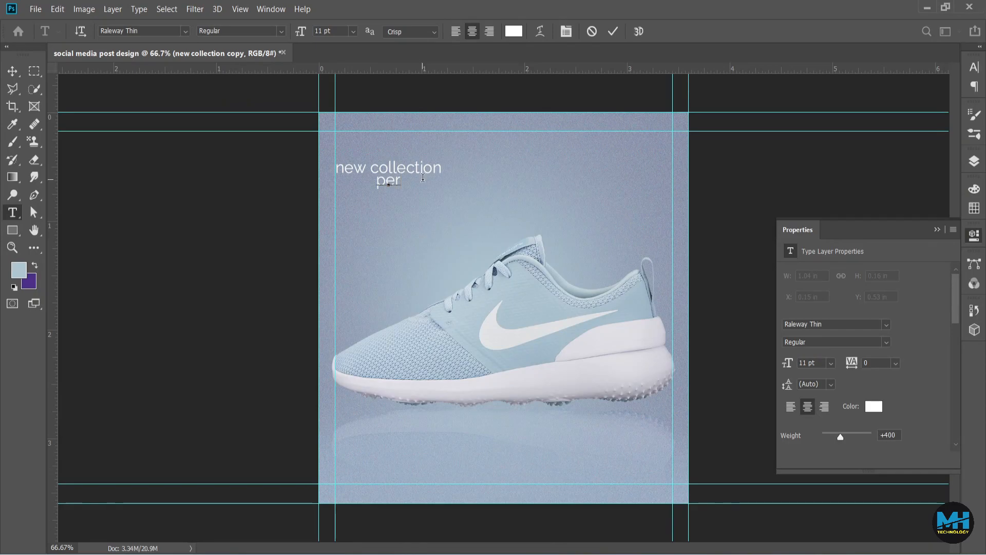
type("fect shoe")
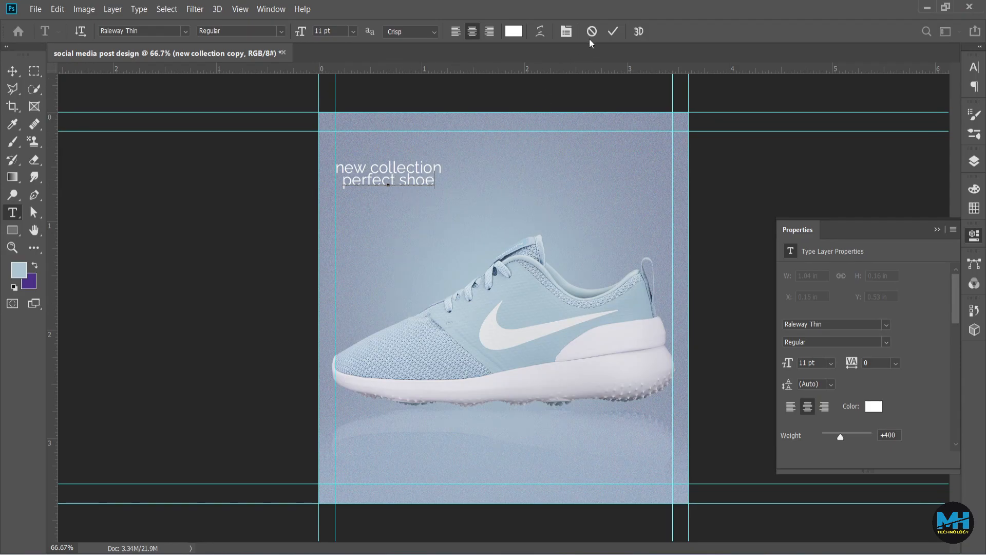
key("ctrl+Return")
- Scale the "perfect shoe" text to about 183% and line it up with the left margin guide below "new collection"
key("v")
left_click_drag(388, 183, 469, 194)
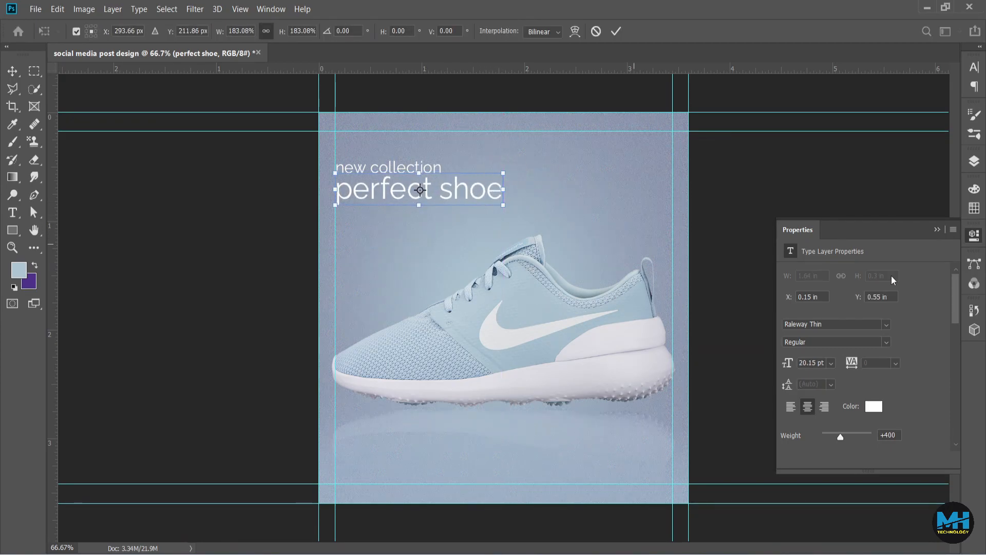
left_click(615, 31)
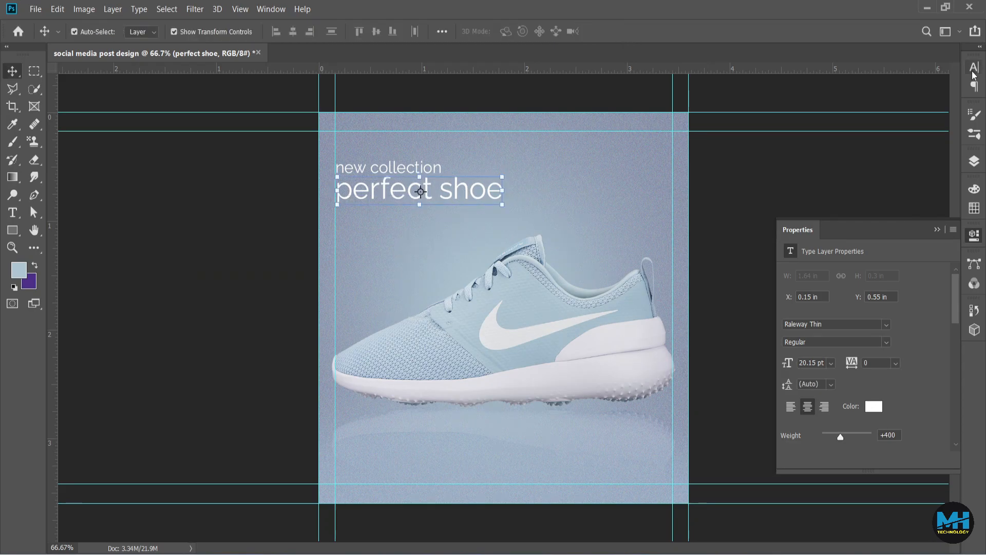
- Set the "perfect shoe" text to the Black font style in all caps and realign it with the left margin guide
left_click(974, 68)
left_click(945, 85)
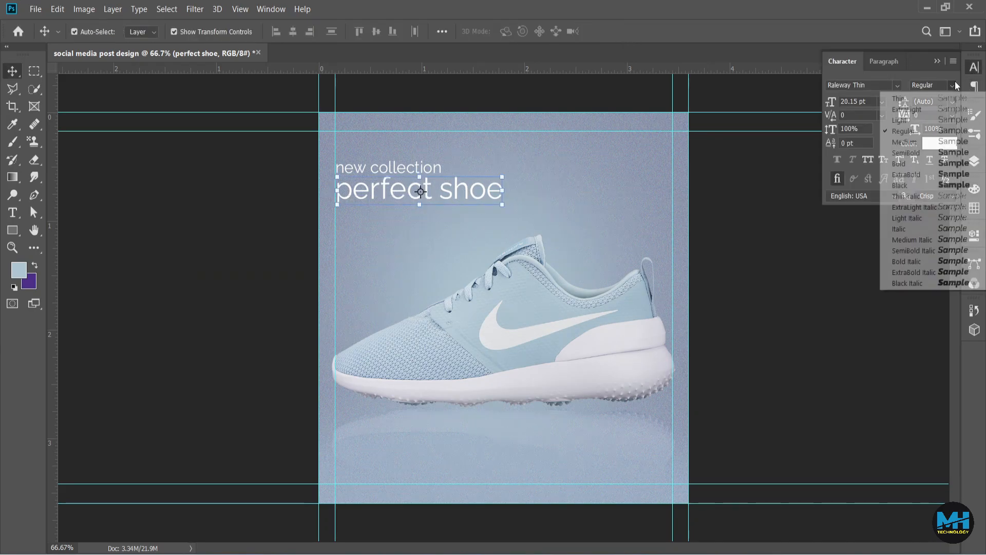
left_click(907, 186)
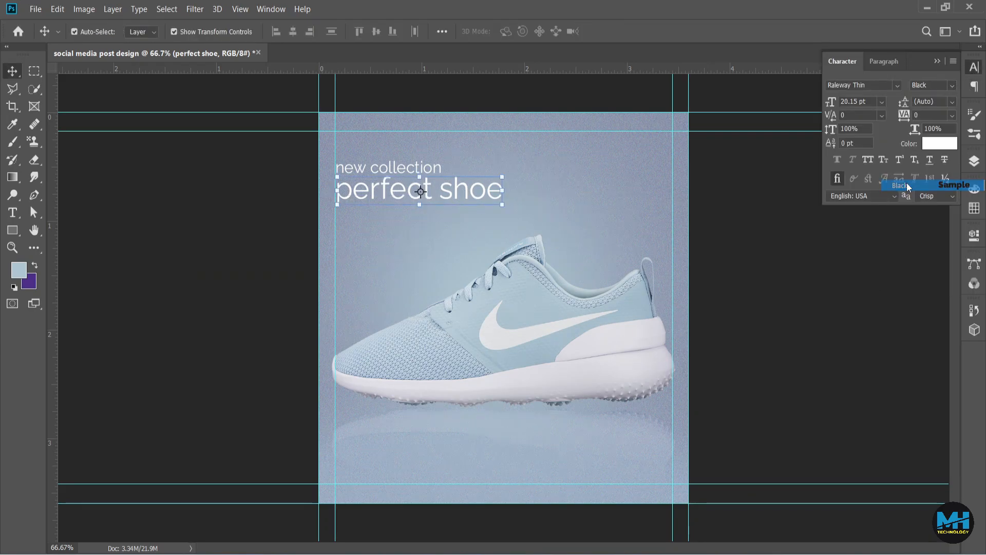
left_click(865, 163)
left_click_drag(478, 196, 505, 196)
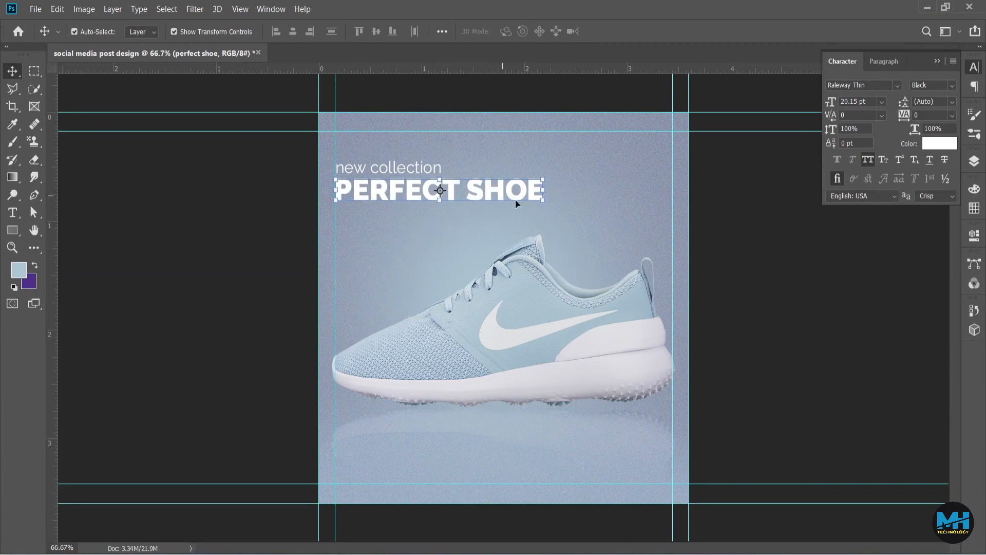
left_click(778, 309)
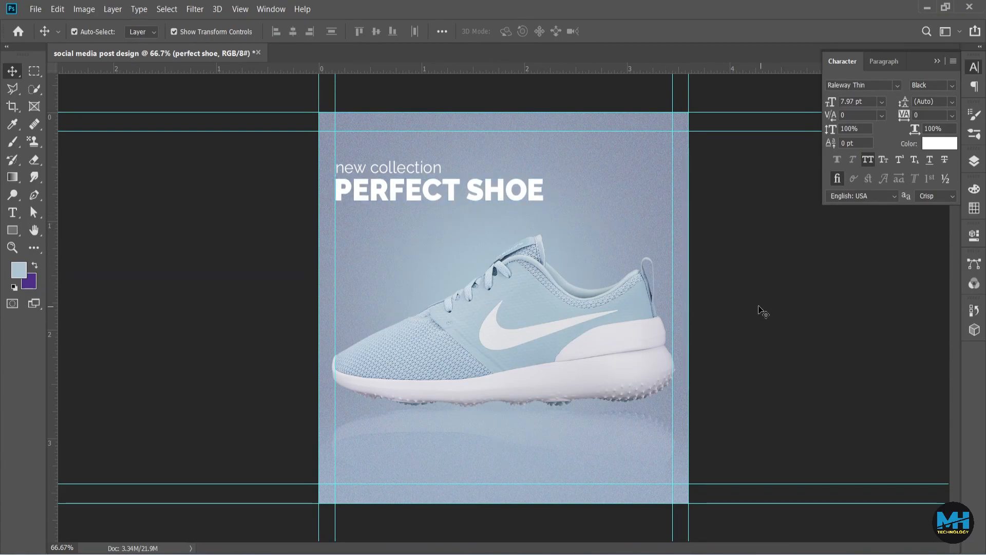
- Replace the word "SHOE" with "AIR" in the large headline
double_click(477, 191)
left_click(466, 191)
left_click_drag(466, 191, 540, 192)
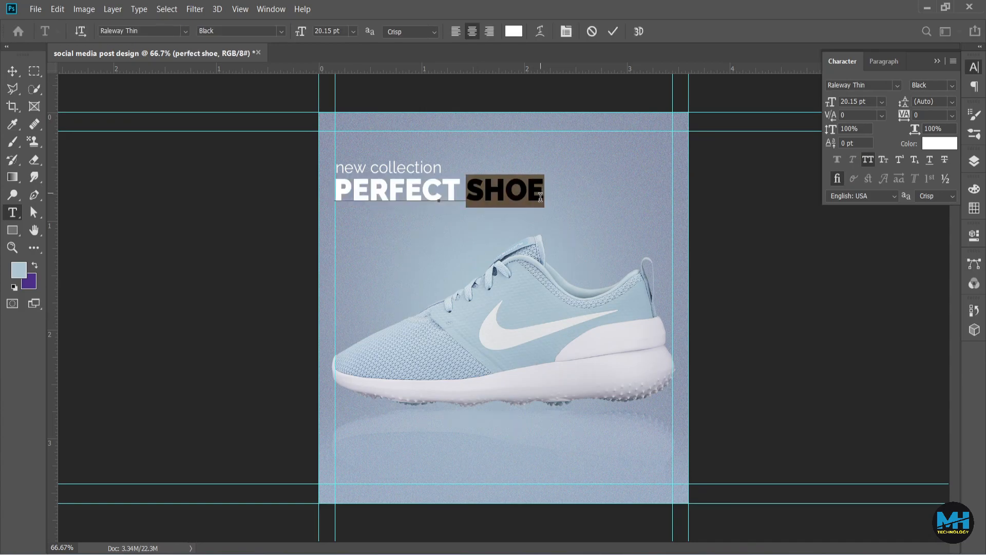
key("ctrl+h")
type("AIR")
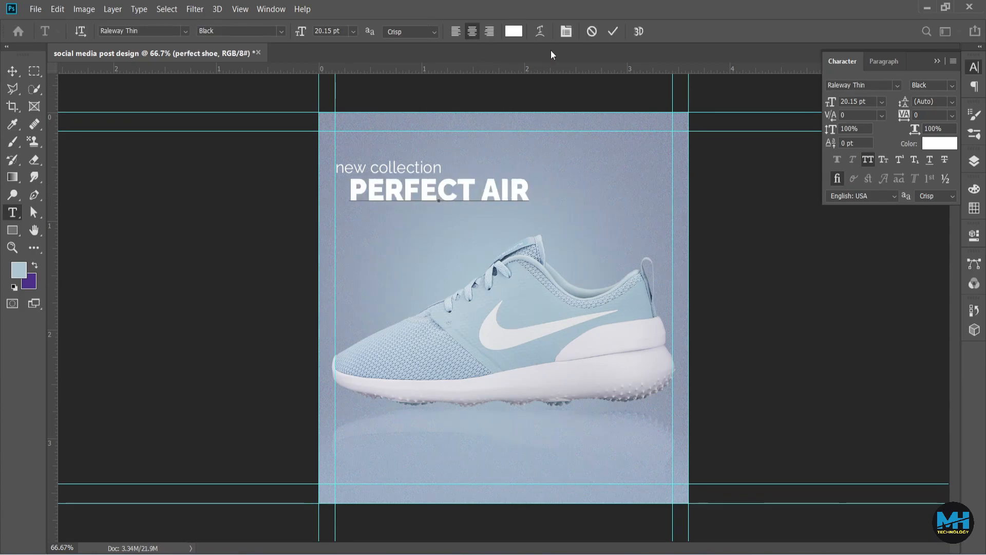
left_click(612, 32)
- Align the left edges of the "perfect air" and "new collection" text layers
key("v")
left_click(974, 161)
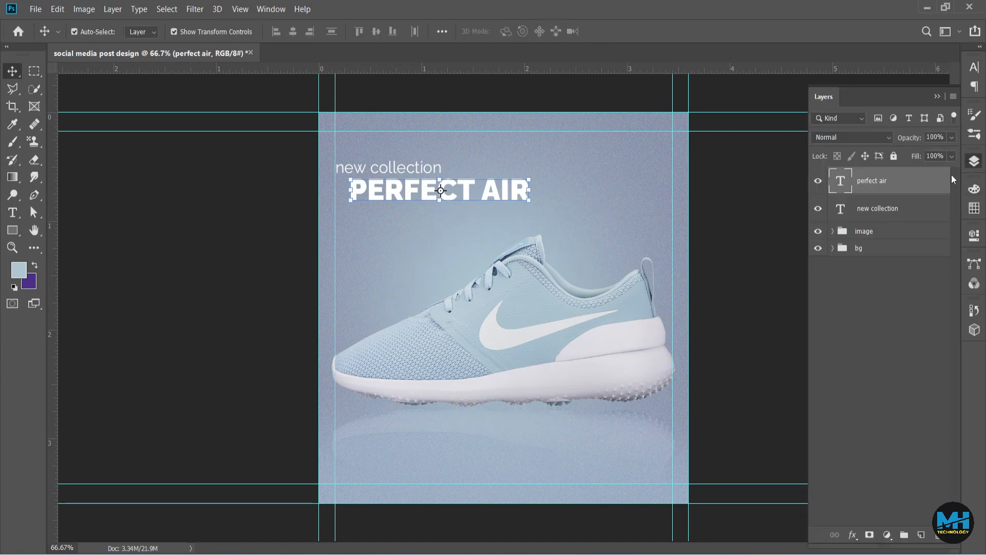
left_click(877, 208, "shift")
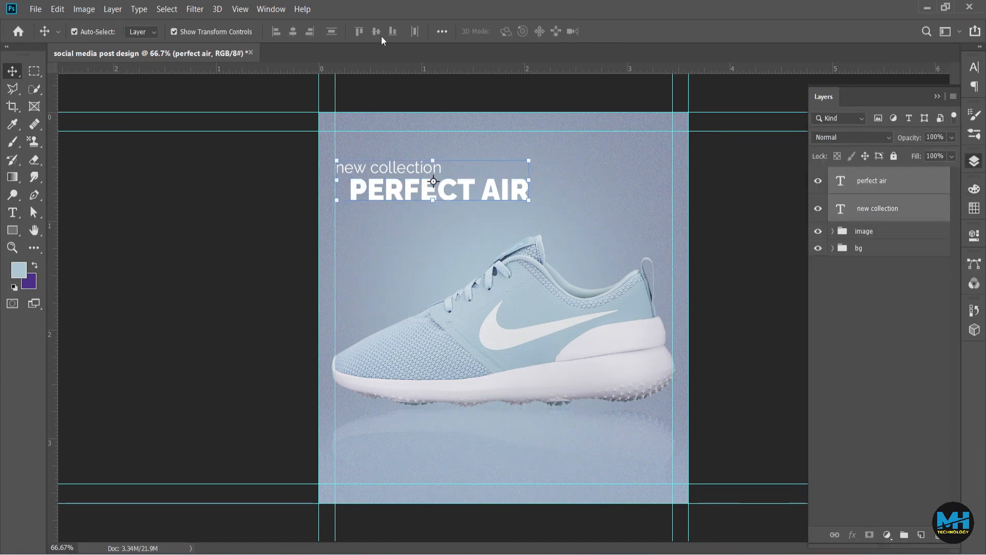
left_click(276, 32)
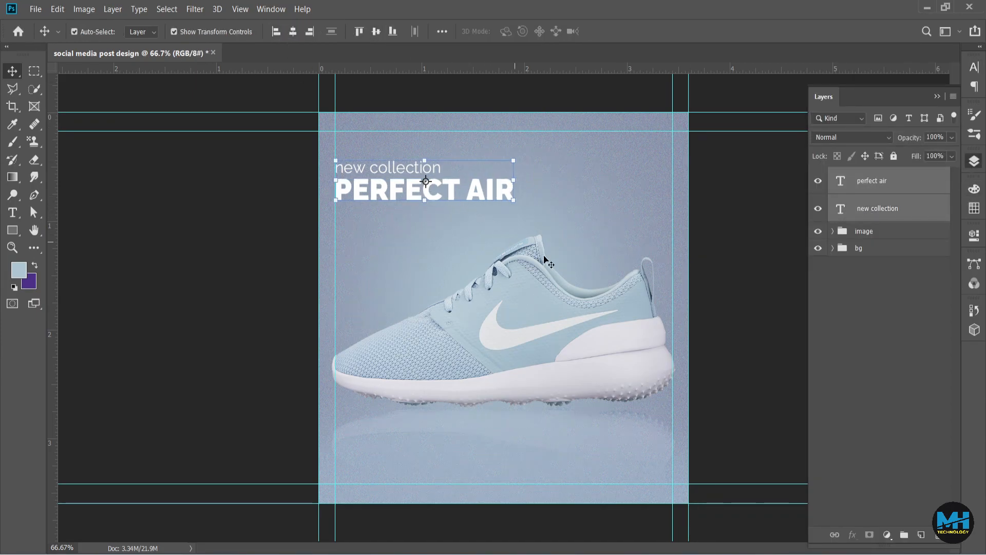
left_click(586, 223)
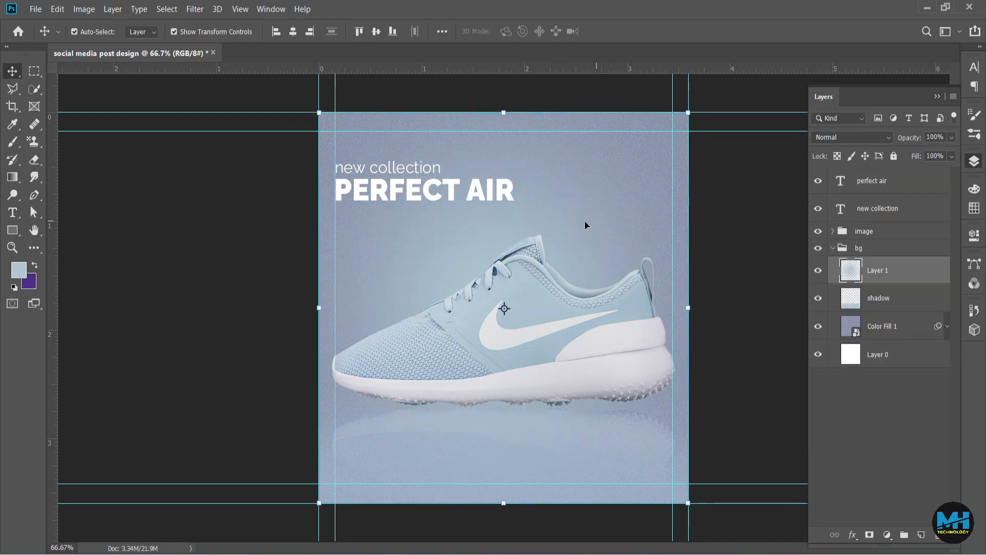
- Duplicate the "new collection" text below the "PERFECT AIR" headline and change the copy's wording to "Limited Edetion"
left_click(421, 169)
left_click_drag(421, 168, 424, 213)
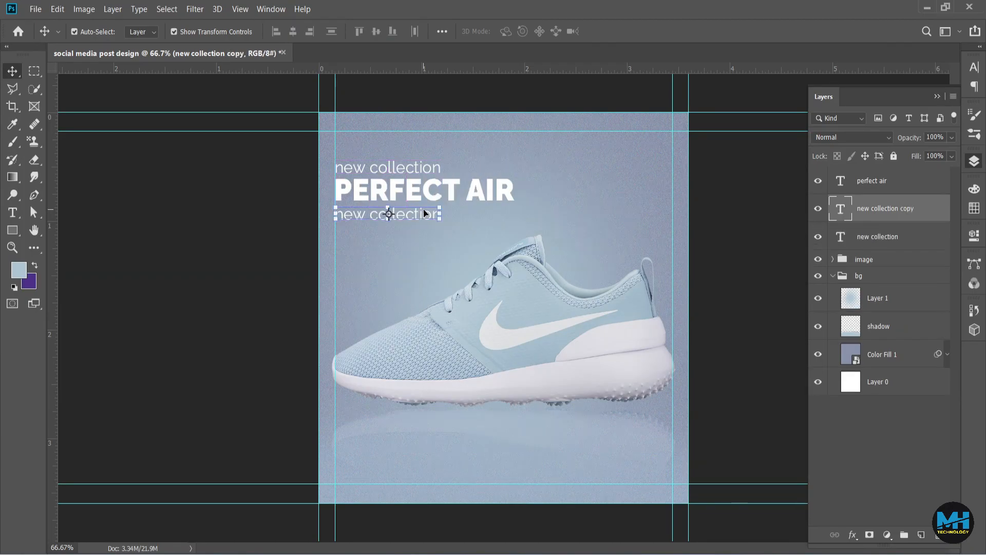
double_click(424, 211)
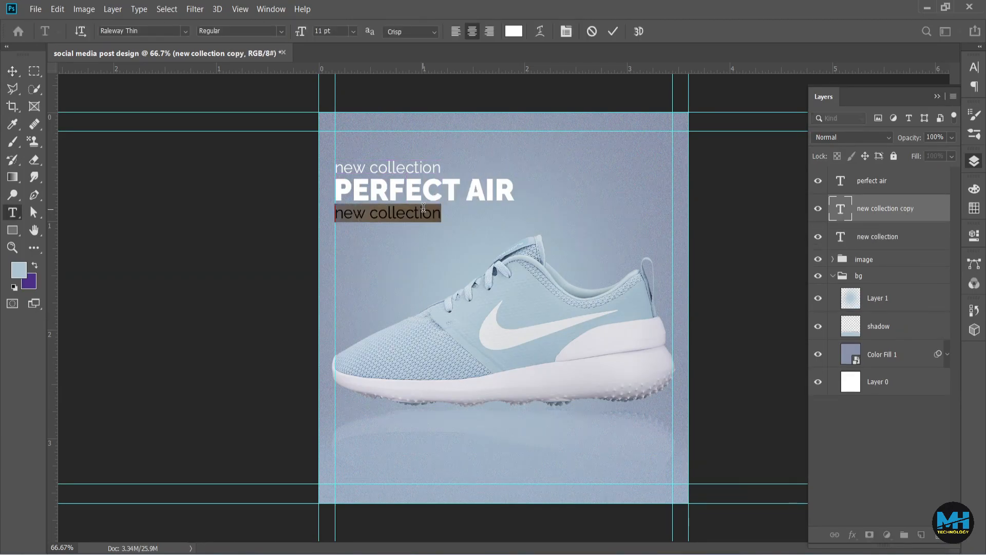
type("li")
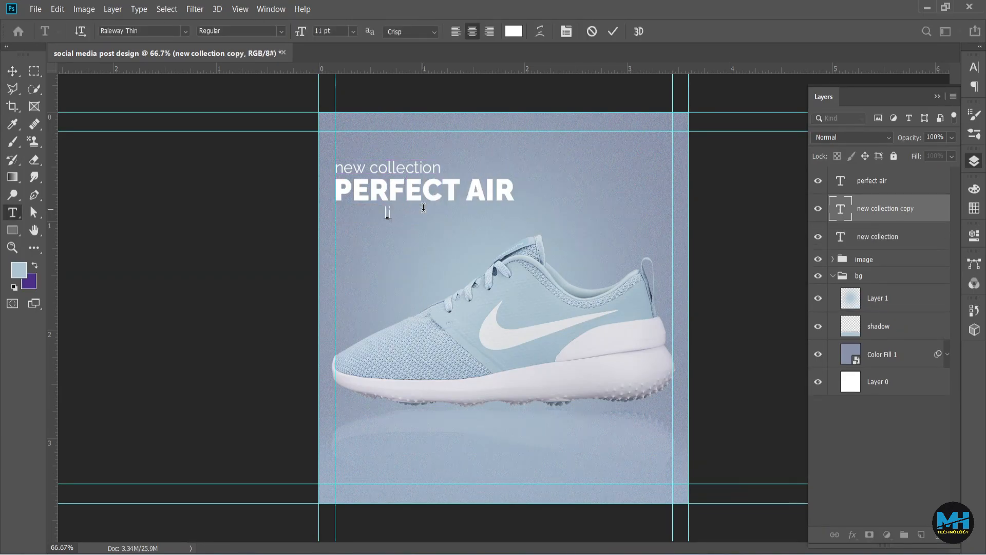
type("Limited e")
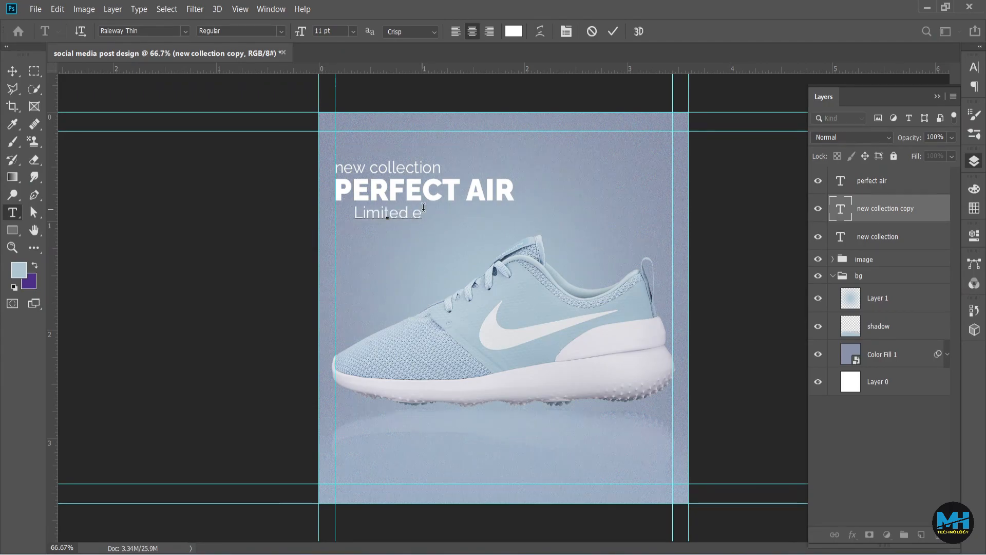
type("disi")
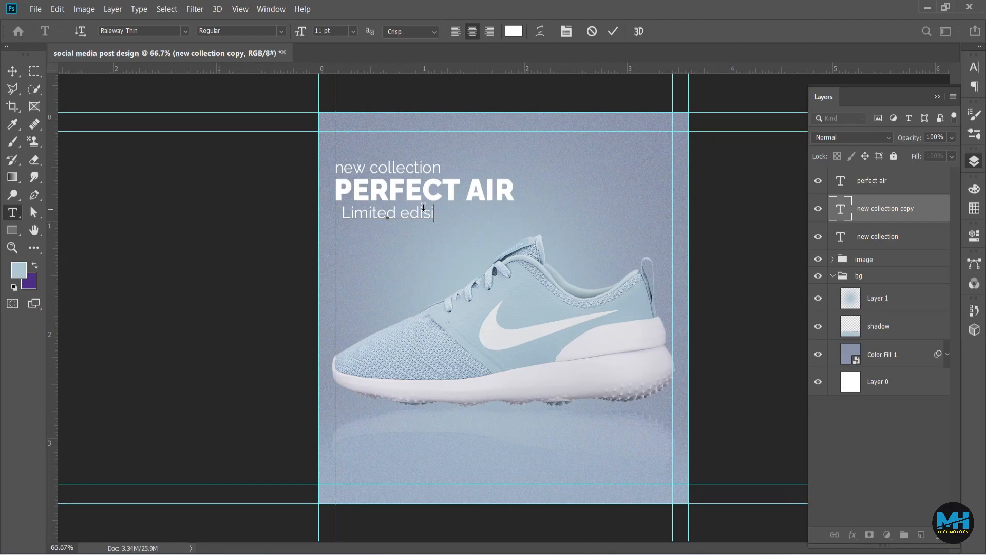
key("BackSpace")
key("BackSpace")
key("BackSpace")
type("etion")
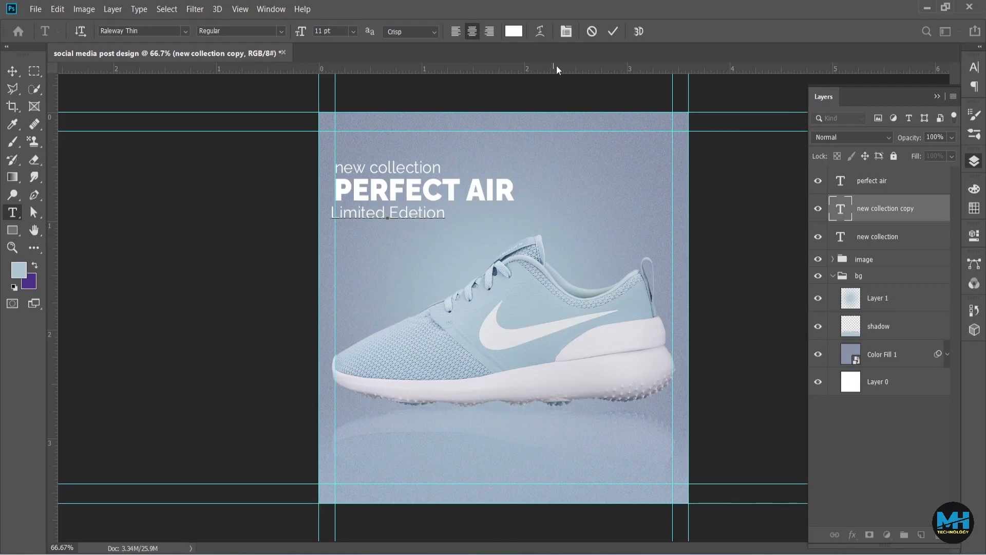
left_click(614, 32)
- Nudge the "Limited Edetion" text right to the left margin guide
key("v")
key("shift+Right")
left_click(413, 268)
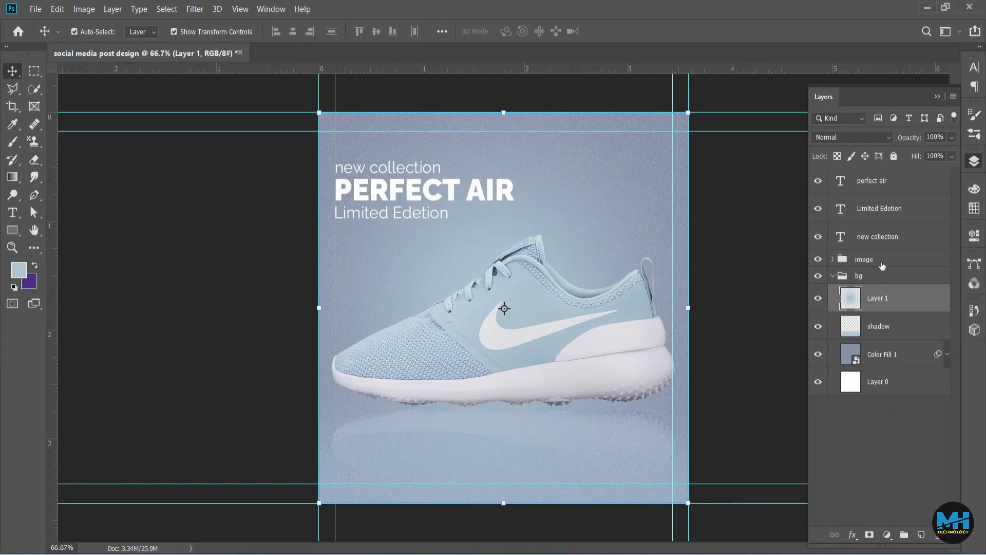
- Align the left edges of the three text layers and distribute their vertical centers evenly
left_click(880, 236)
left_click(876, 181, "shift")
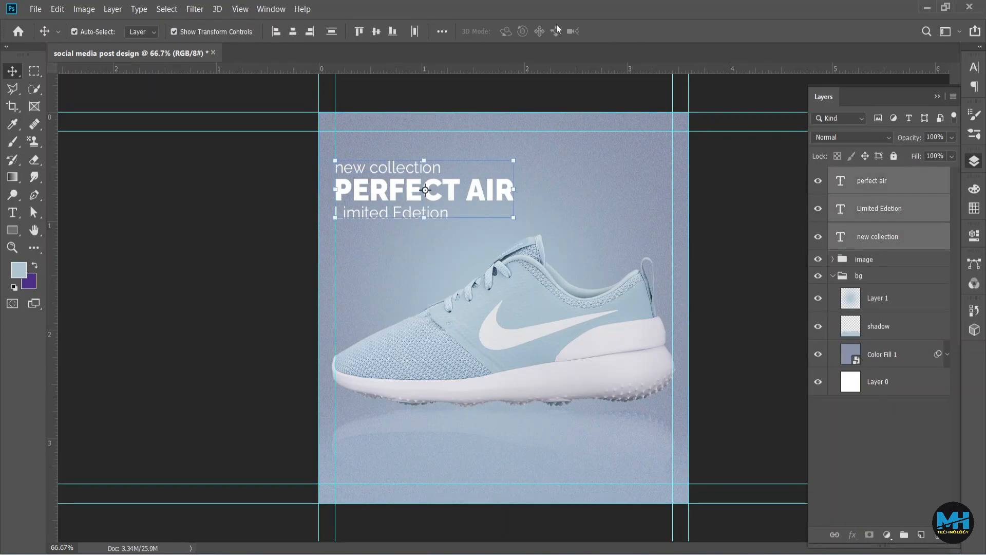
left_click(292, 32)
left_click(278, 32)
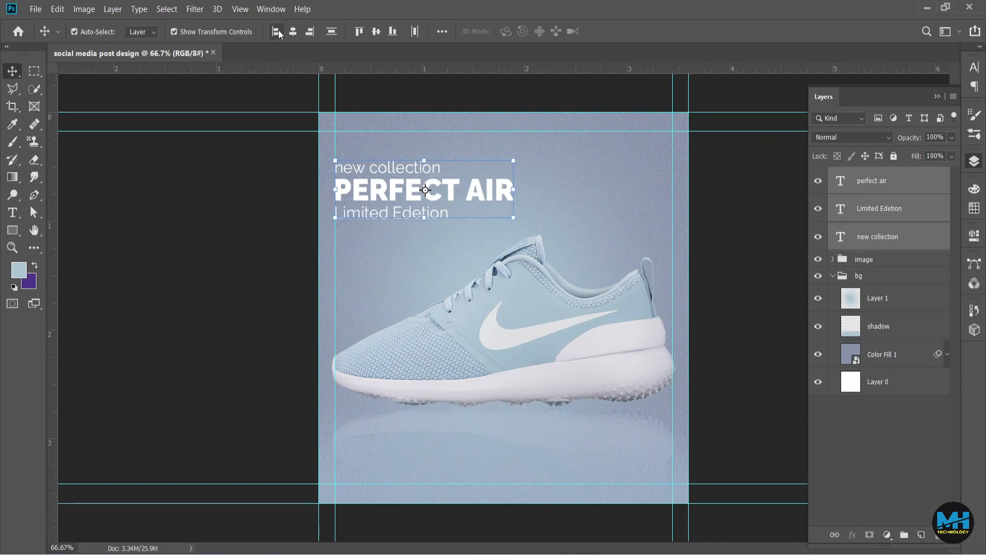
left_click(442, 32)
left_click(402, 112)
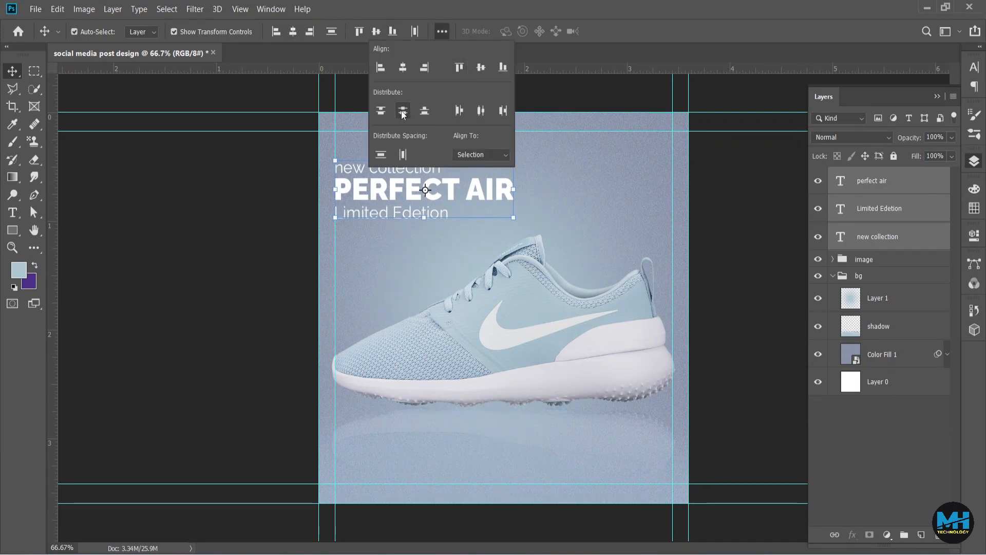
left_click(417, 239)
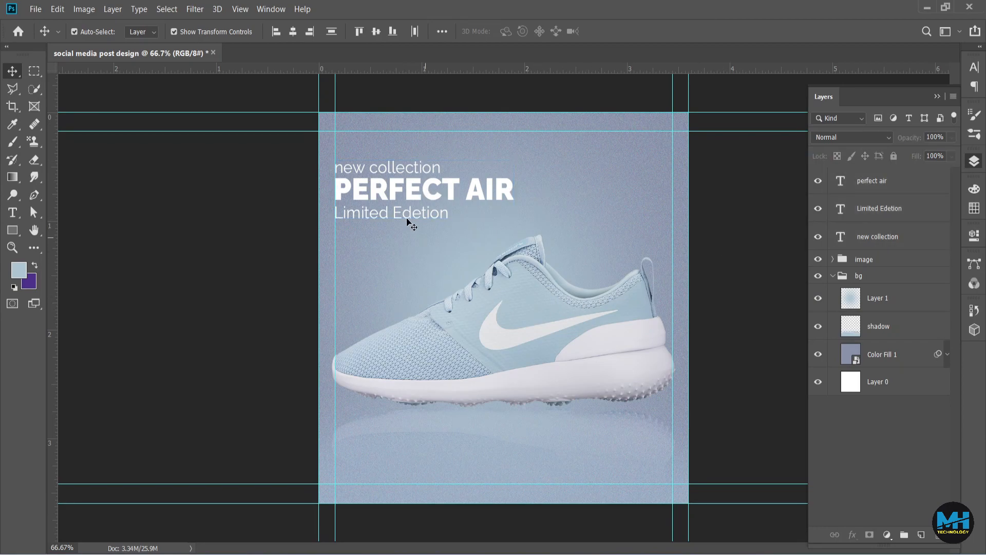
- Scale the "PERFECT AIR" headline to about 138%, keeping it against the left margin guide
left_click(487, 196)
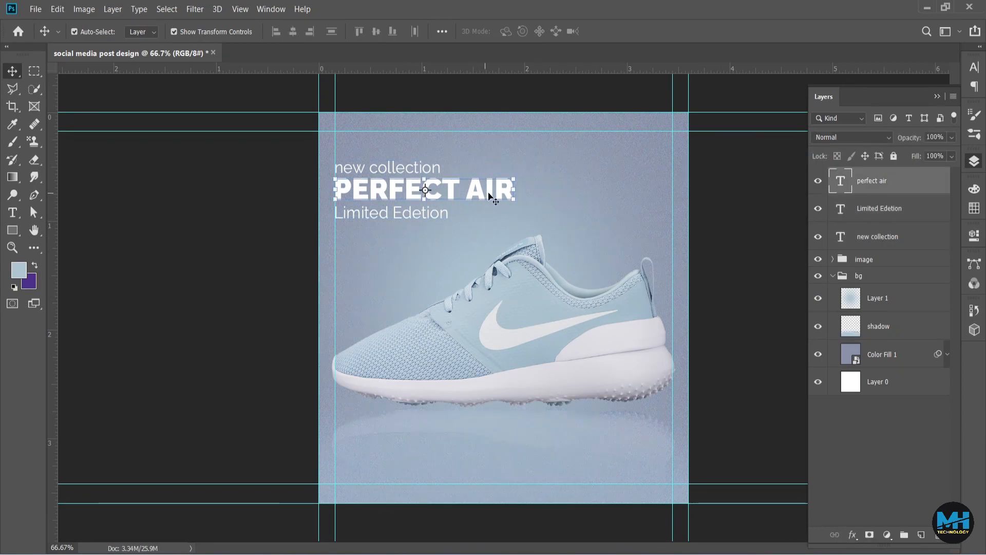
left_click_drag(513, 189, 581, 187)
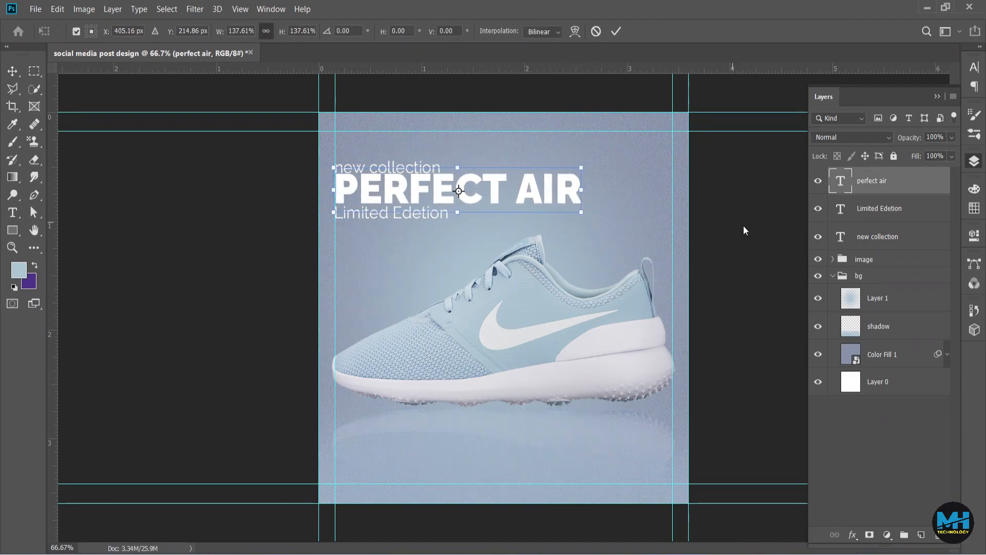
key("Return")
key("ctrl+t")
left_click(246, 165)
left_click(415, 168)
key("Return")
- Move "new collection" slightly up and "Limited Edetion" slightly down to clear the enlarged headline
left_click(899, 236)
left_click(885, 216)
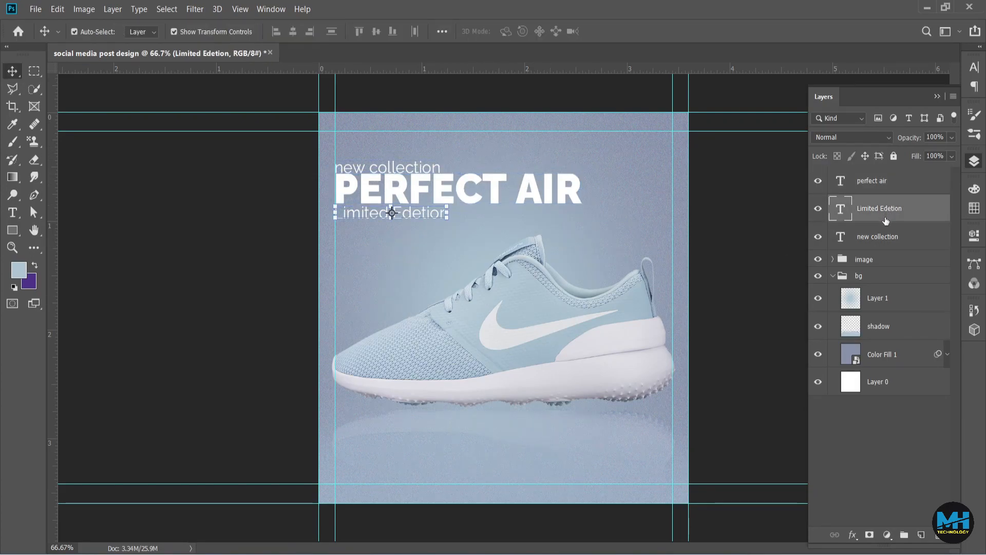
left_click(886, 237)
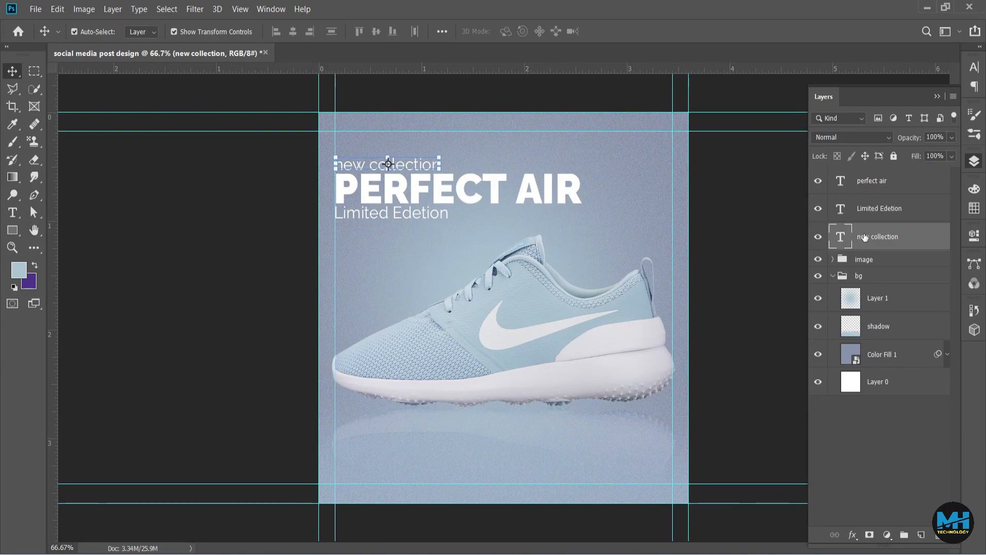
left_click(876, 219)
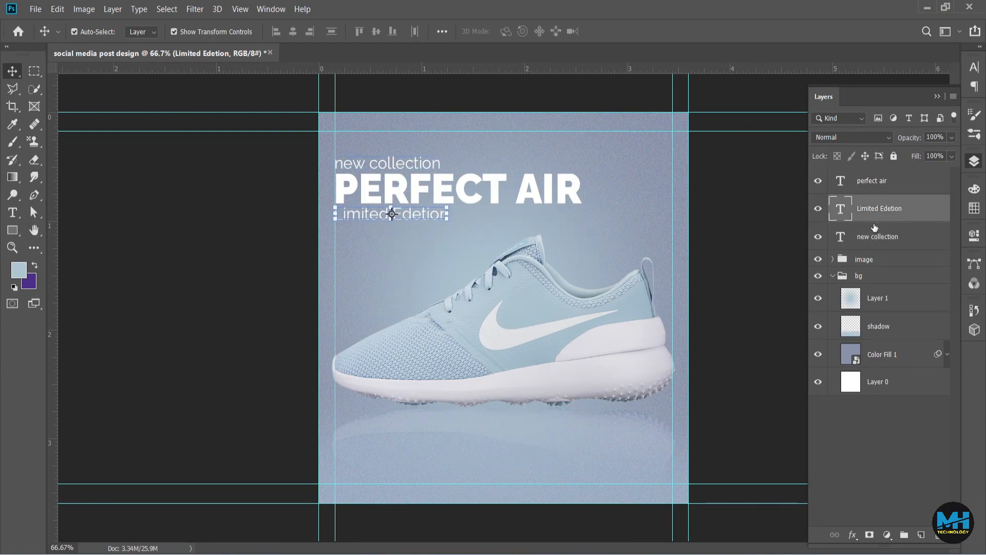
- Distribute the three text layers vertically for even spacing, and deselect them
left_click(876, 236)
left_click(873, 181, "shift")
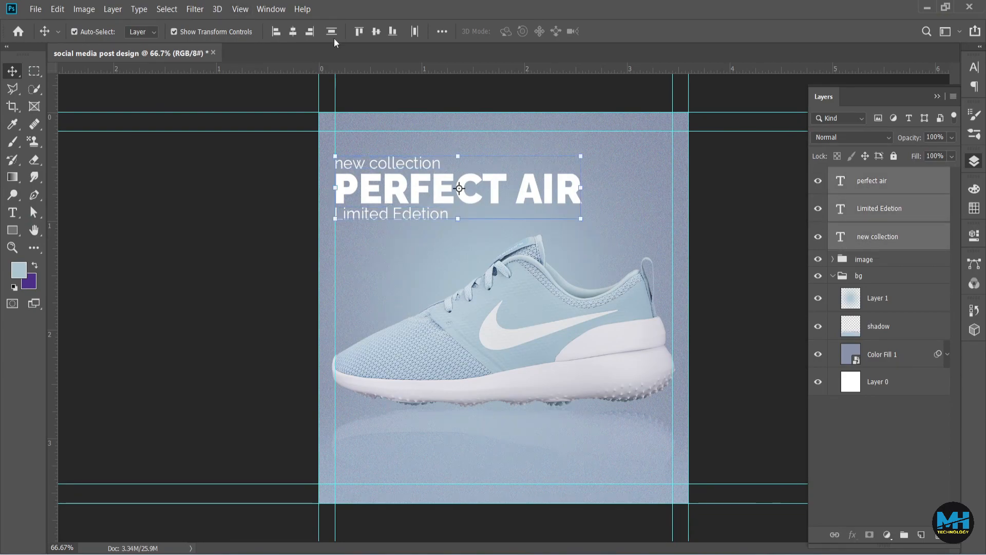
left_click(442, 31)
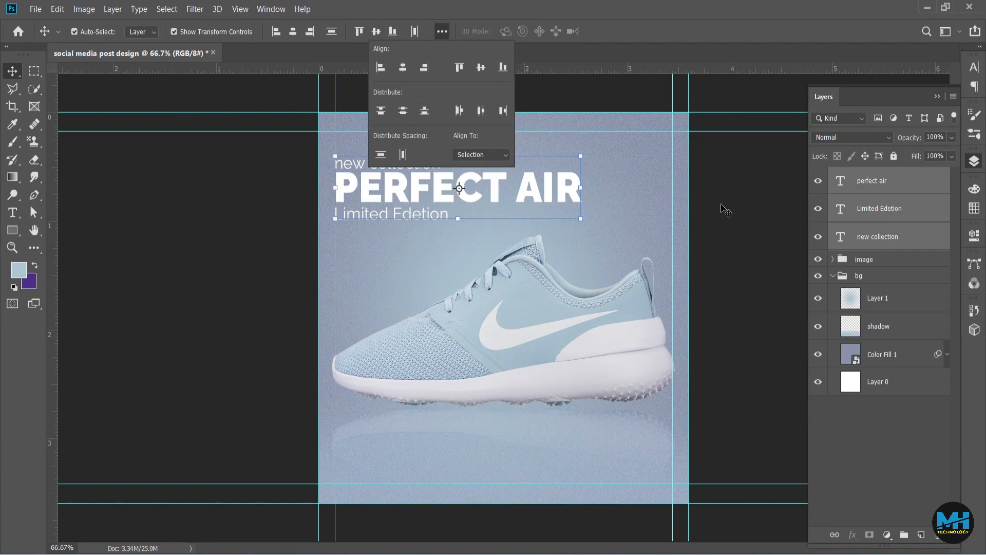
left_click(653, 312)
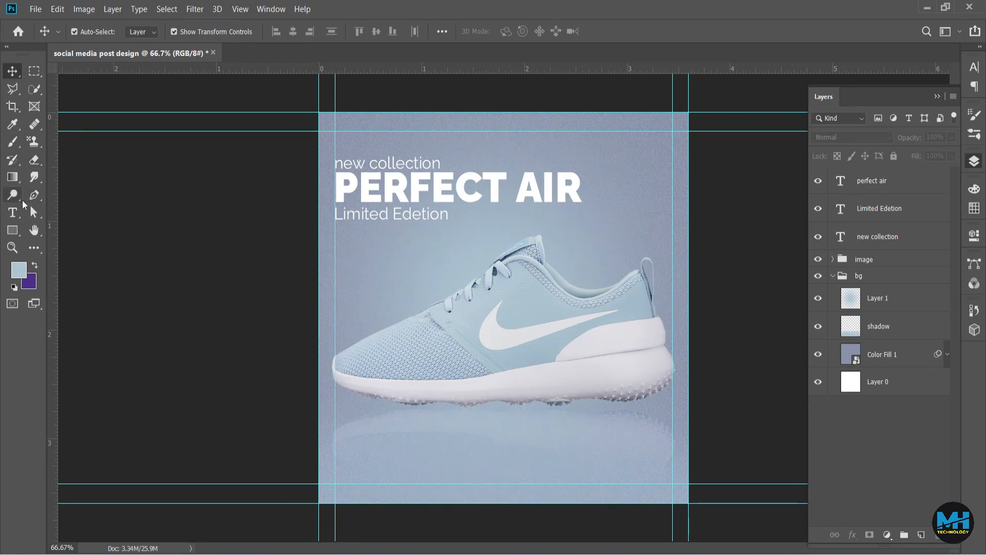
- Add an "order now" text in Raleway and place it below the "Limited Edetion" line
left_click(12, 212)
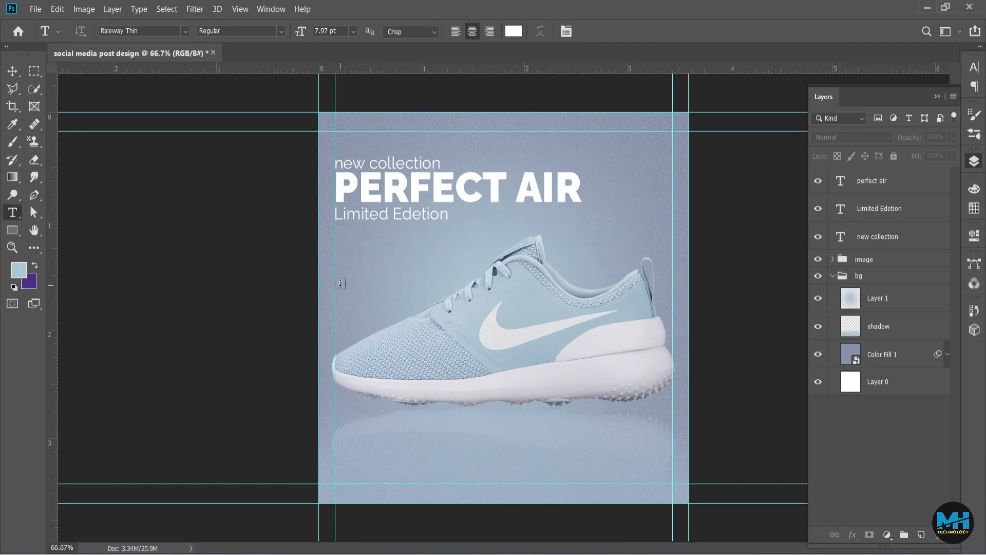
left_click(435, 267)
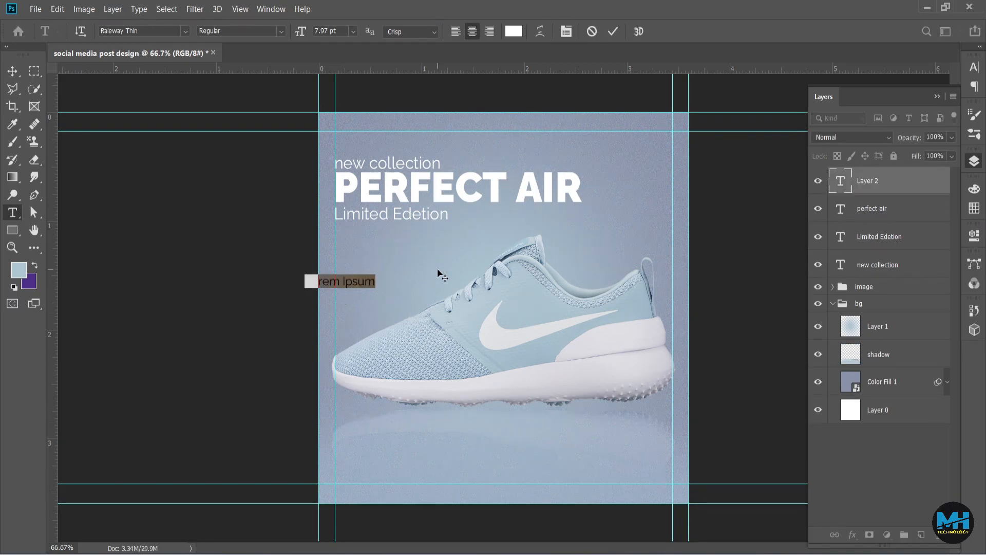
type("order now")
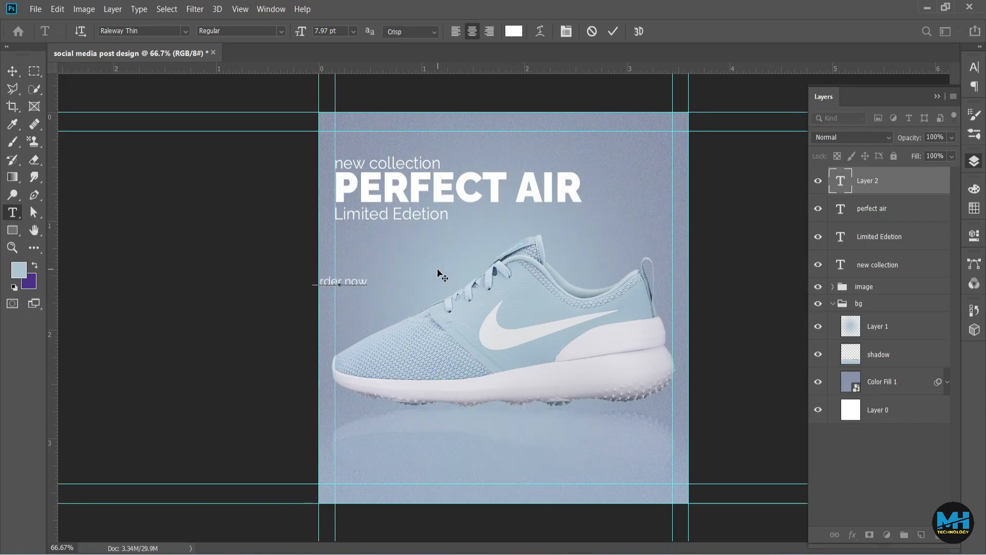
left_click(12, 71)
left_click_drag(359, 285, 400, 270)
- Draw a rectangle of about 186 × 56 px around the "order now" text
left_click(13, 230)
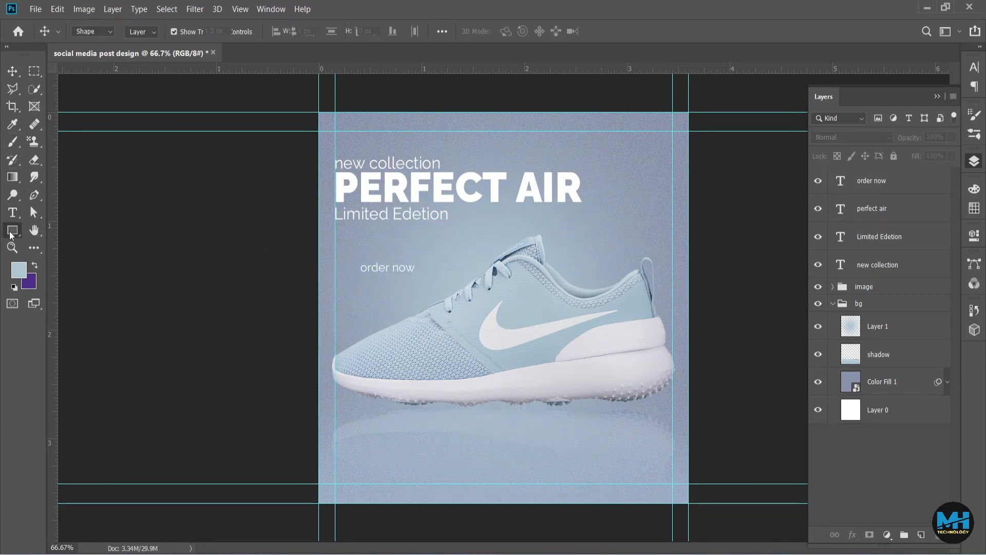
left_click(70, 230)
left_click_drag(355, 259, 420, 280)
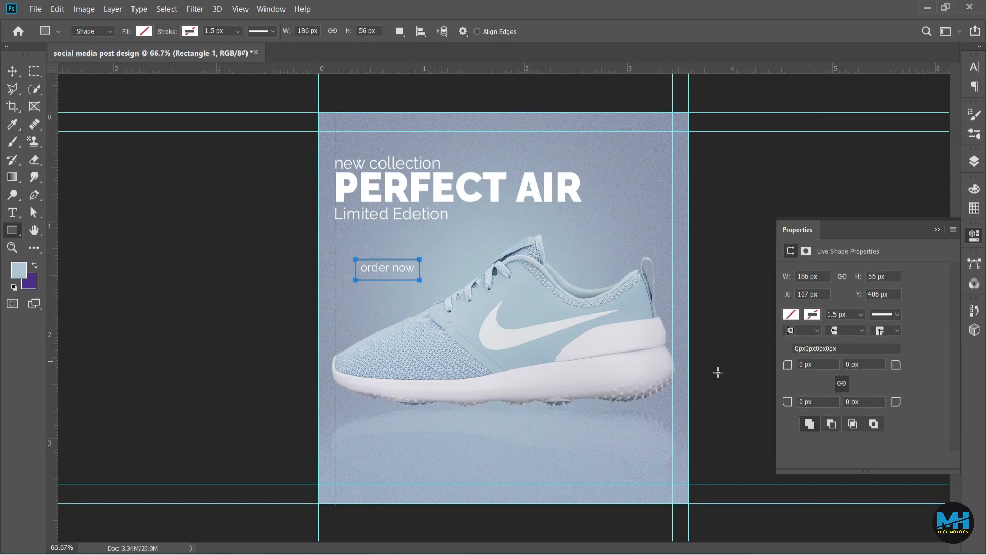
- Fill the rectangle with white and round its corners by about 7 px
left_click(795, 317)
left_click(800, 385)
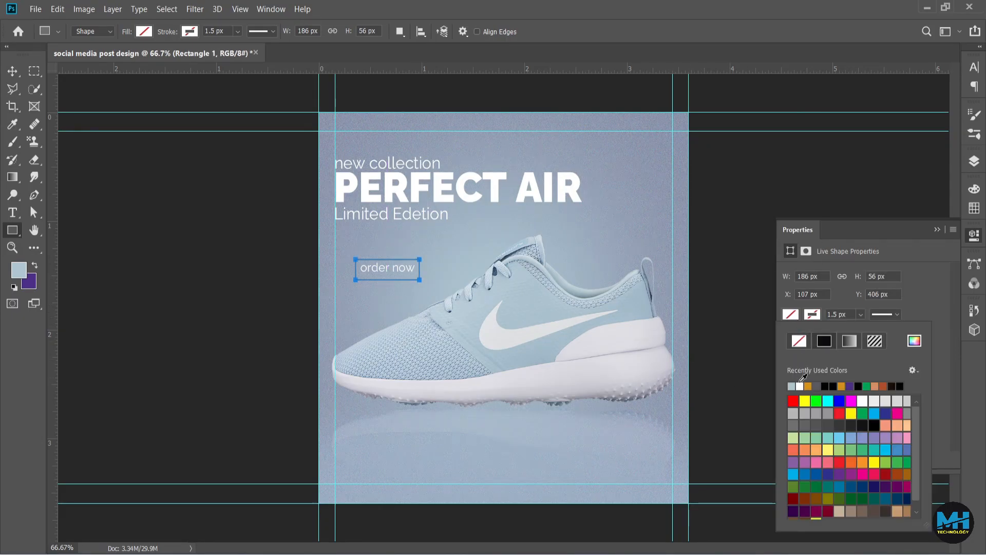
left_click(923, 261)
left_click_drag(786, 367, 789, 367)
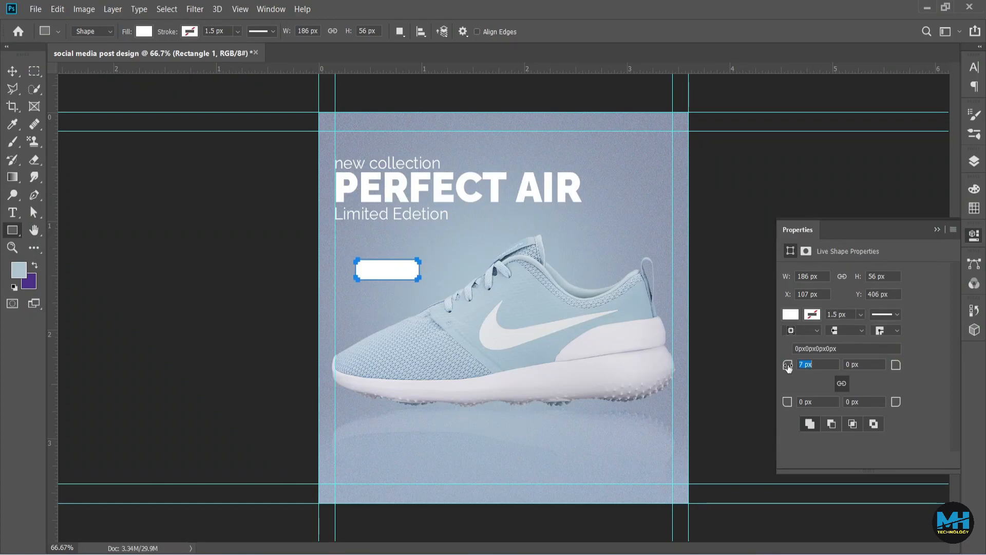
- Move the "order now" text layer above the white rectangle in the layer order
left_click(936, 230)
right_click(970, 182)
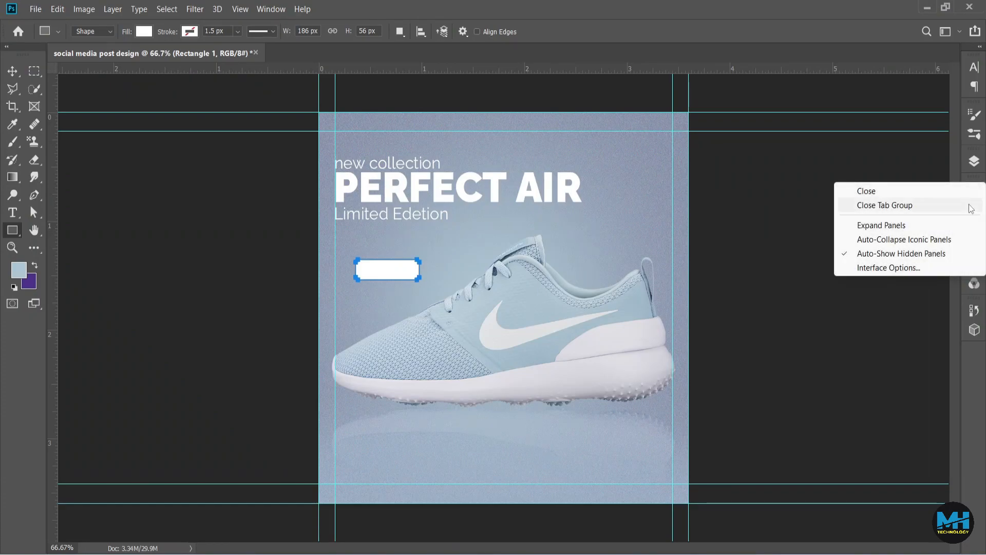
left_click(970, 167)
left_click_drag(887, 226, 890, 169)
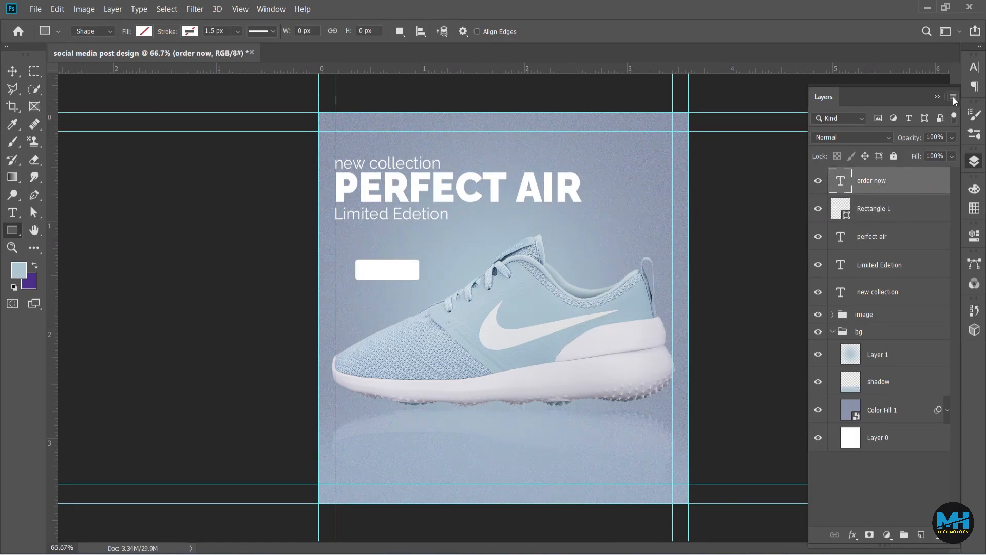
- Recolor the "order now" text to #8e93af sampled from the upper background, and set its font style to Bold
left_click(974, 67)
left_click(934, 144)
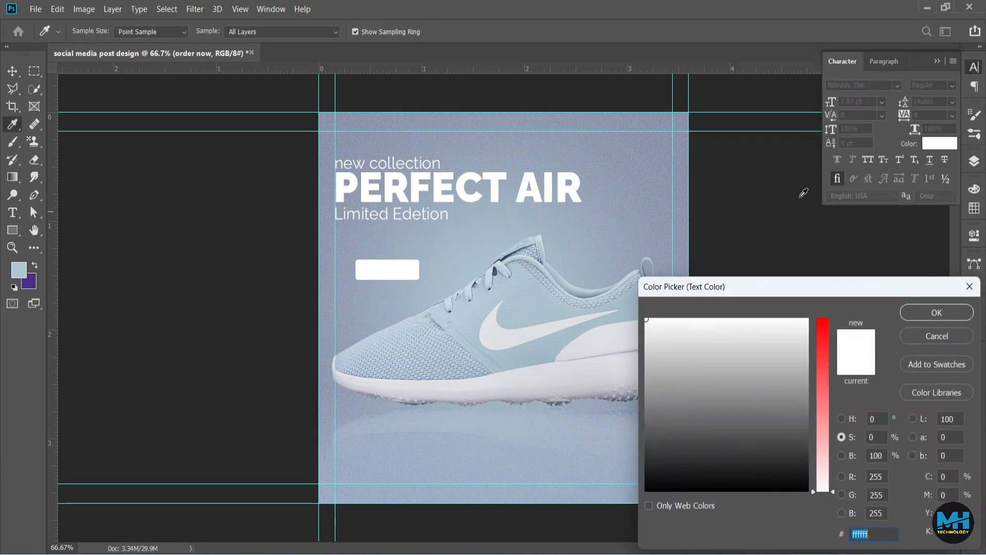
left_click(528, 313)
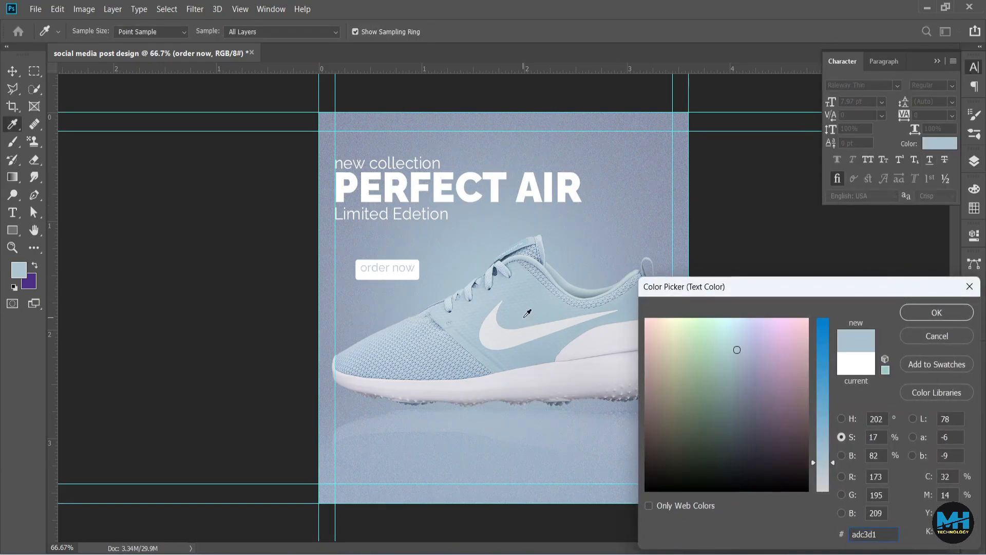
left_click(660, 149)
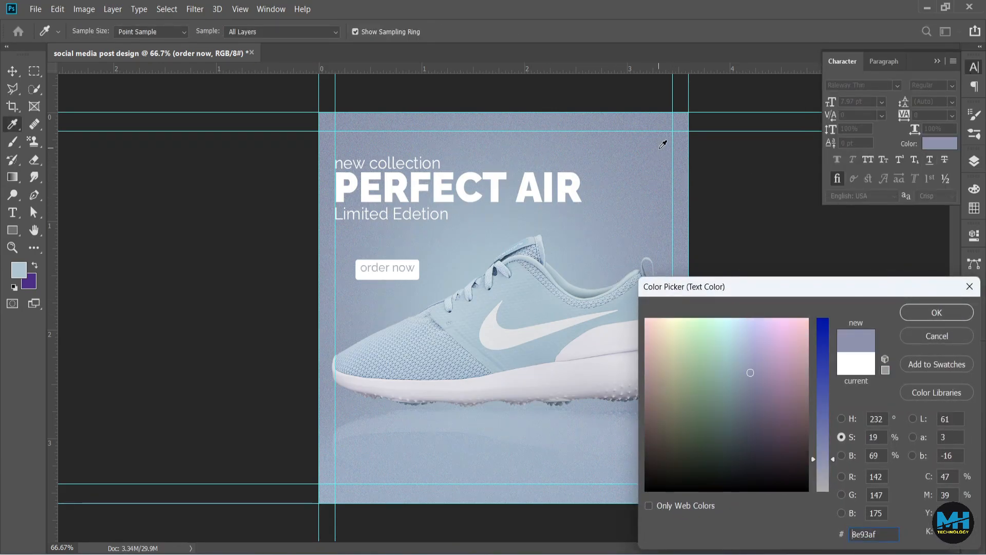
left_click(917, 312)
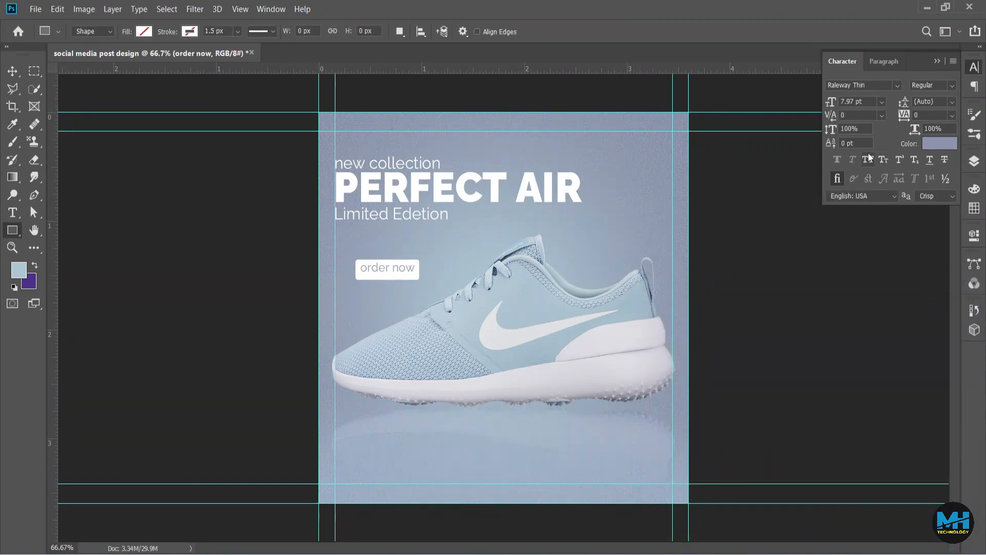
left_click(945, 86)
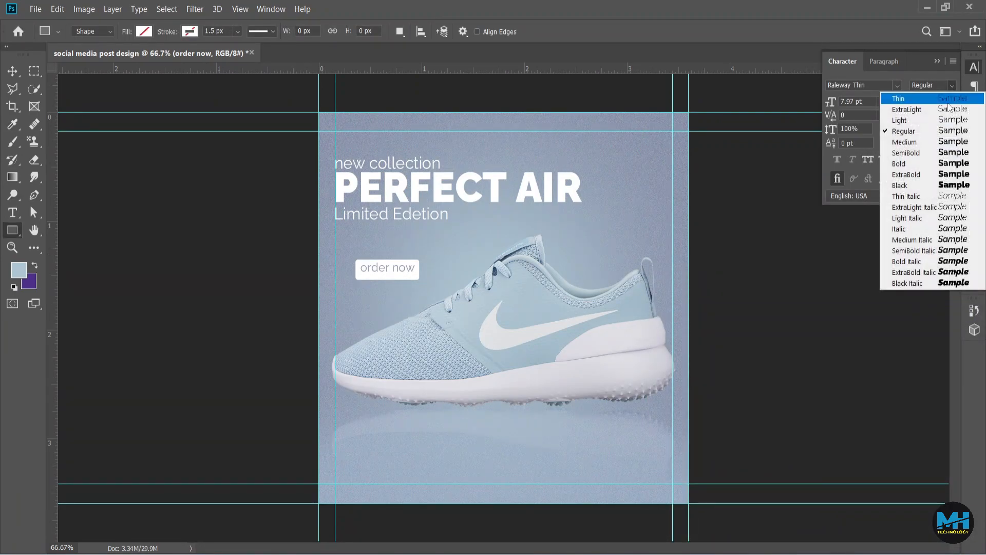
left_click(903, 164)
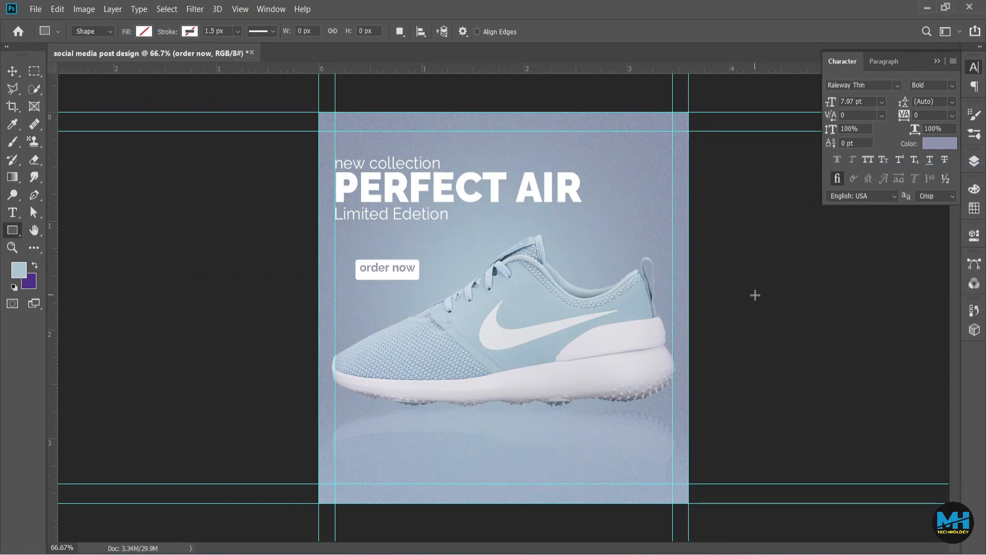
- Center the "order now" text on the white rectangle, and move both slightly down towards the left margin guide
left_click(18, 67)
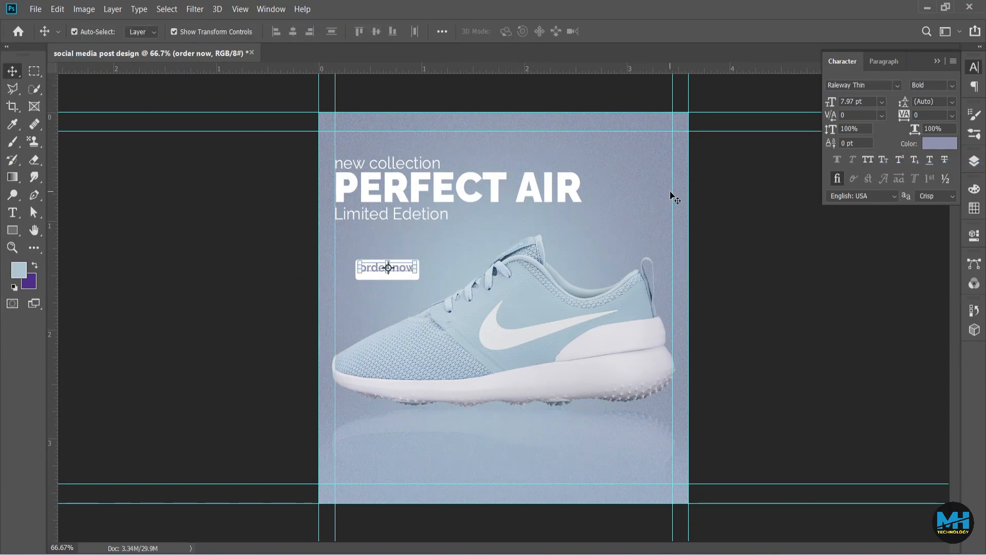
left_click(974, 159)
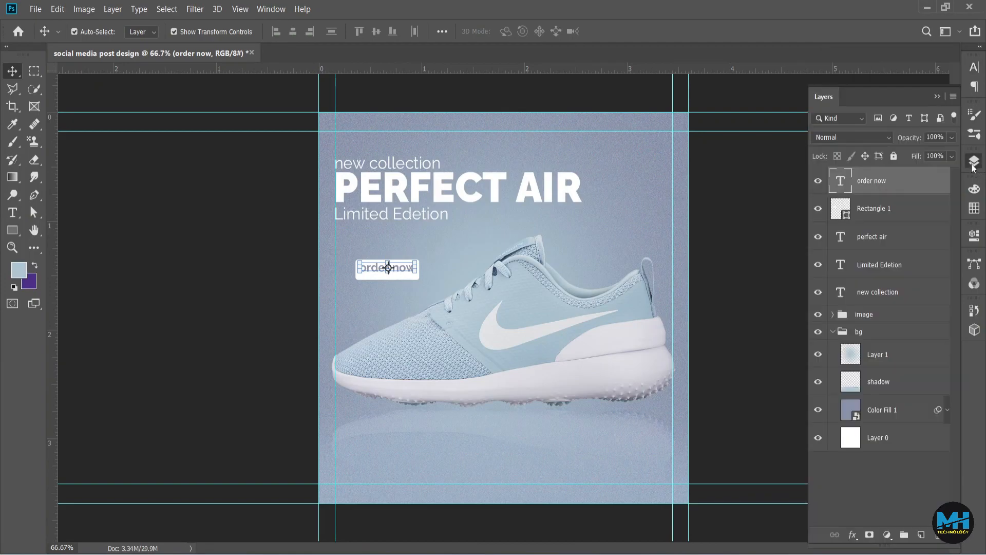
left_click(876, 210, "shift")
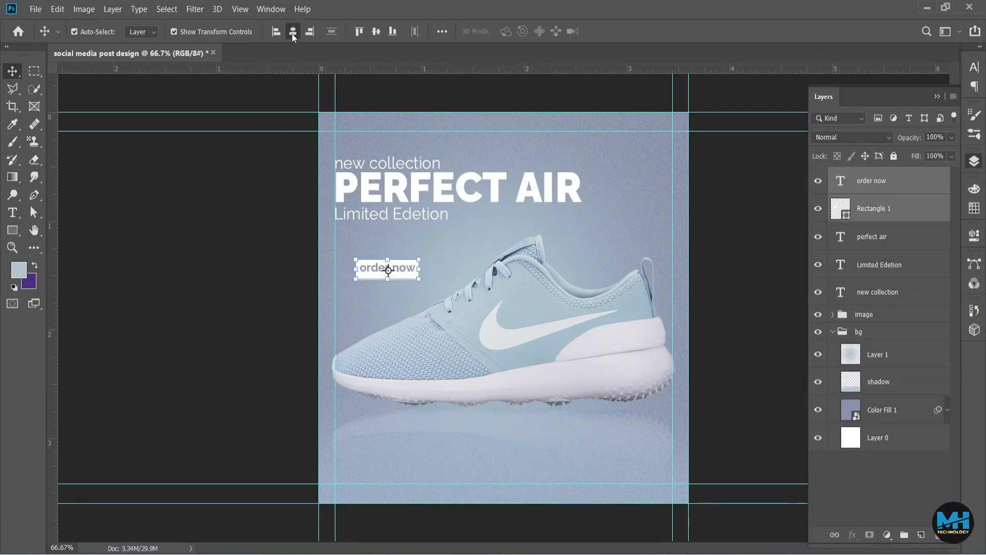
left_click(376, 31)
left_click_drag(406, 274, 393, 293)
left_click(442, 293)
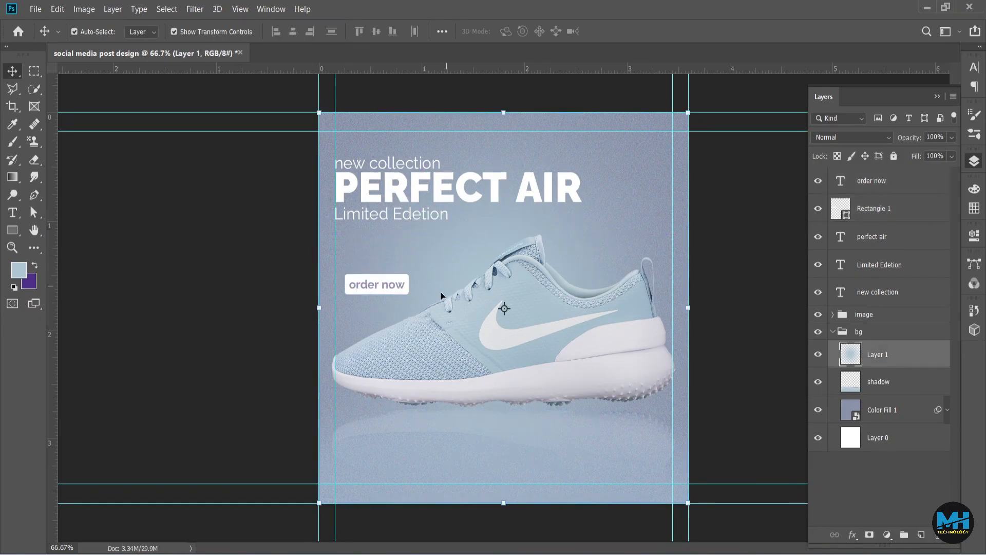
- Reduce the white rectangle's height to about 89% and re-center the "order now" text on it vertically
scroll(413, 288, "up", 3)
left_click(397, 277)
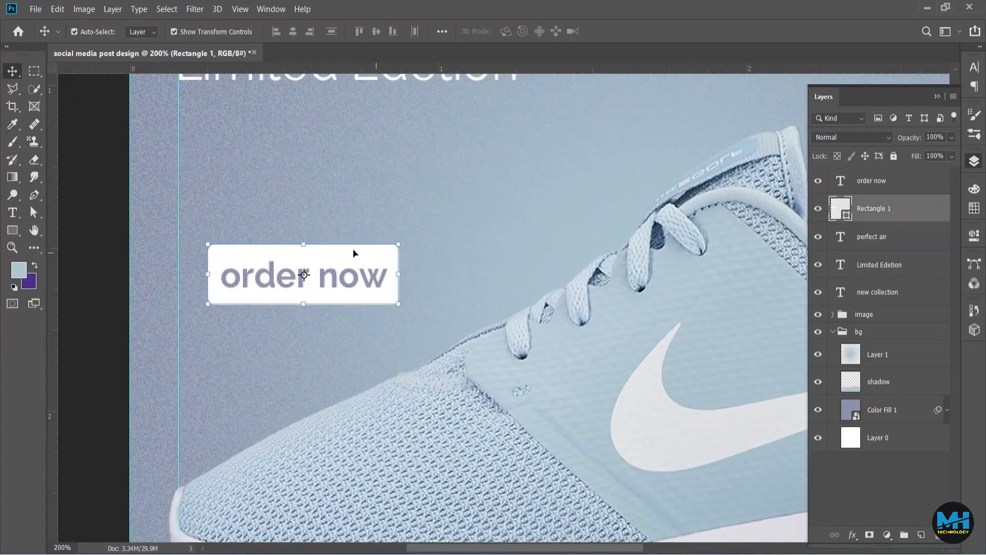
left_click_drag(303, 245, 307, 256)
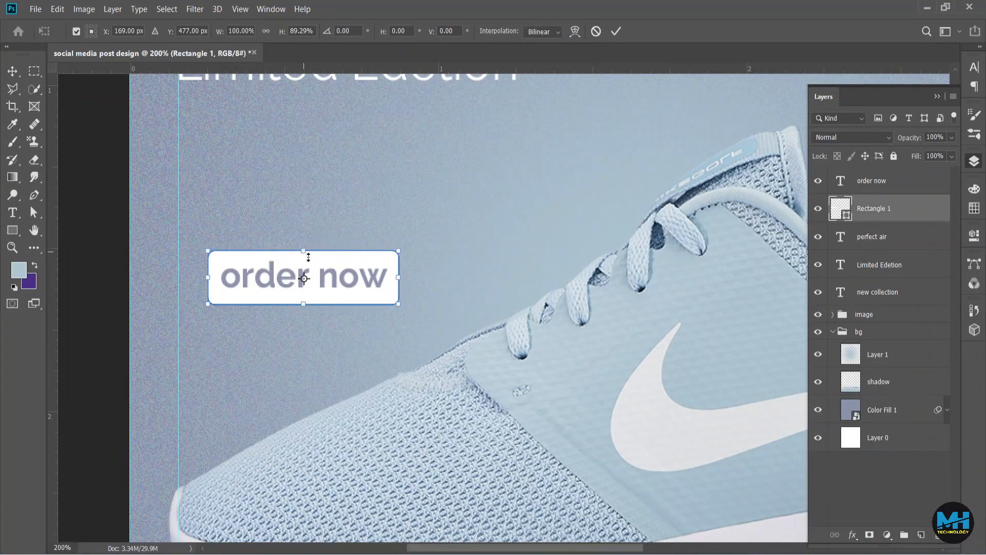
left_click(879, 190, "shift")
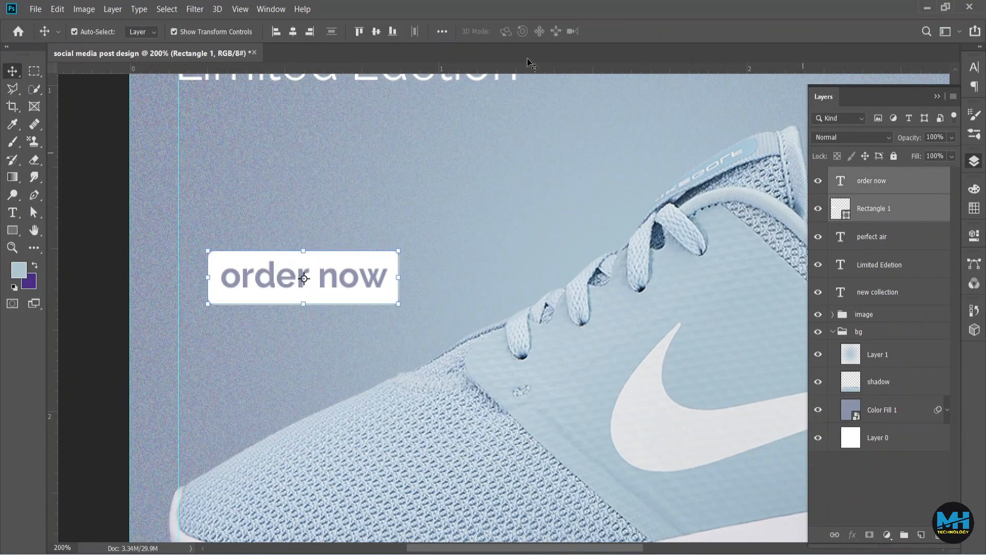
left_click(376, 31)
left_click(475, 207)
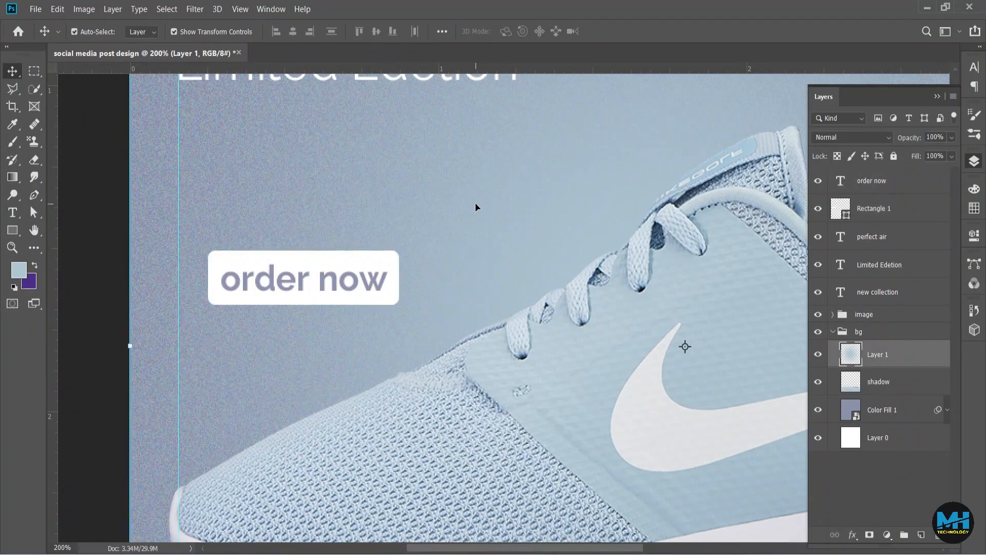
- Try all caps on the "order now" text, and switch it back to lowercase
key("ctrl+minus")
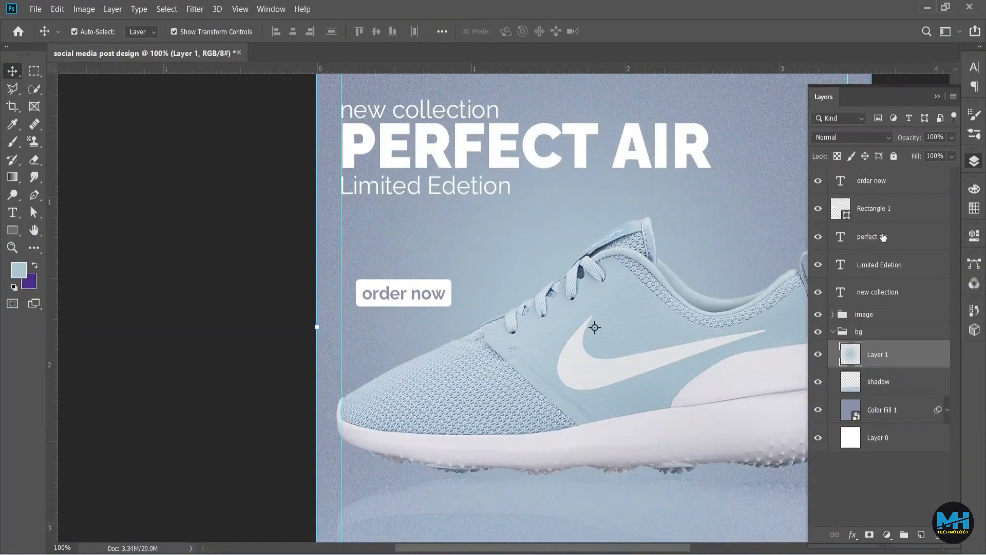
left_click(883, 189)
left_click(974, 67)
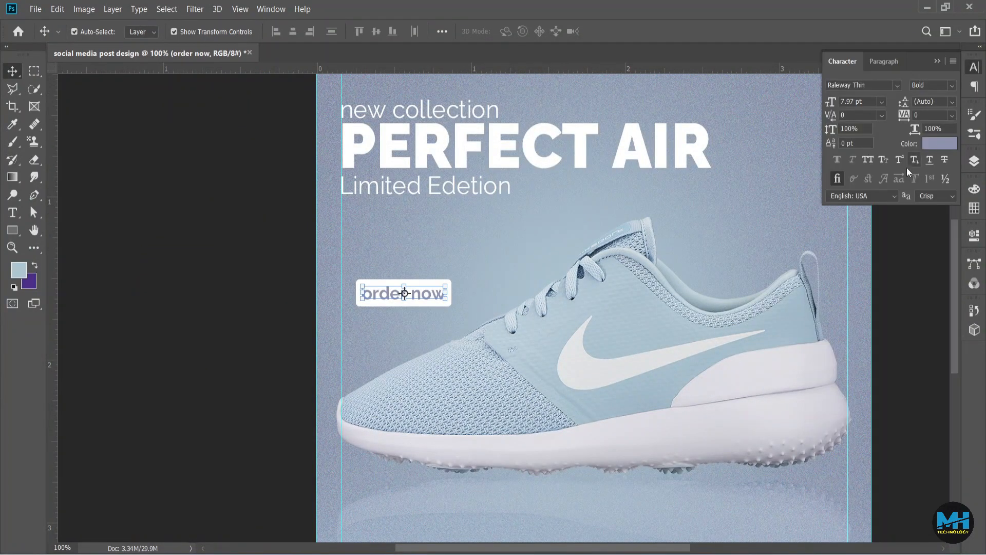
left_click(868, 160)
left_click(870, 157)
left_click(528, 275)
scroll(526, 284, "up", 1)
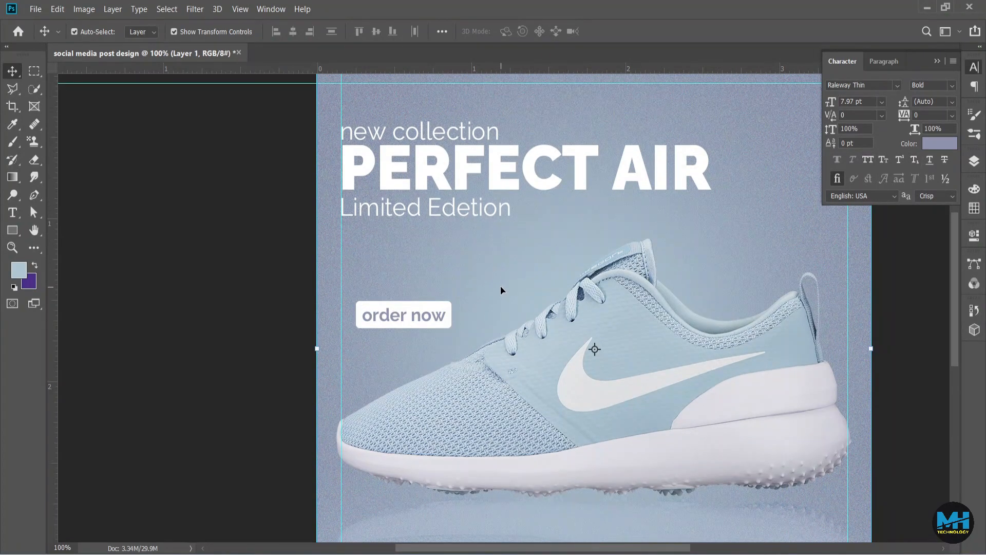
- Move the "order now" text and its white rectangle together to below the shoe's toe, near the left margin guide
left_click(974, 160)
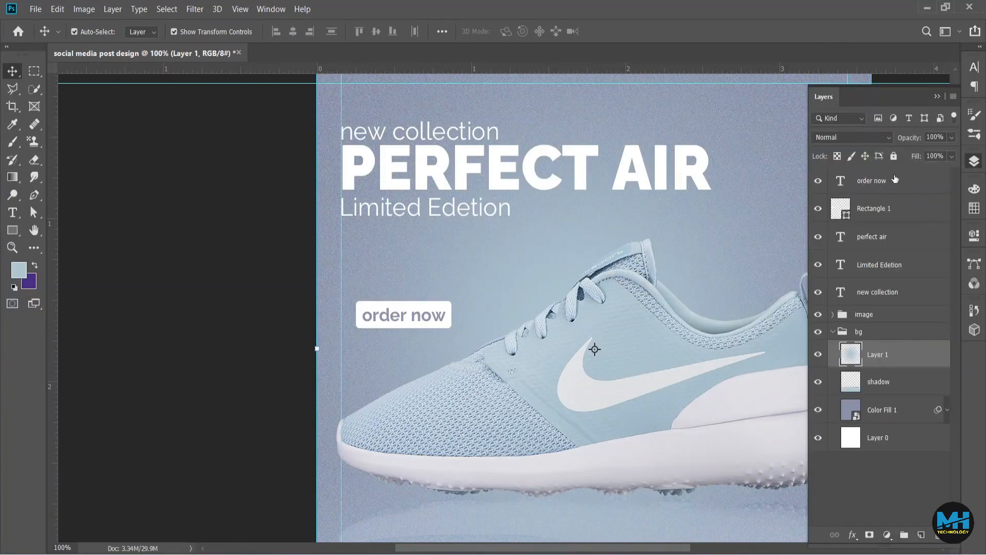
left_click(883, 187)
left_click(884, 205, "shift")
left_click_drag(416, 316, 421, 271)
scroll(436, 191, "down", 5)
scroll(437, 192, "up", 2)
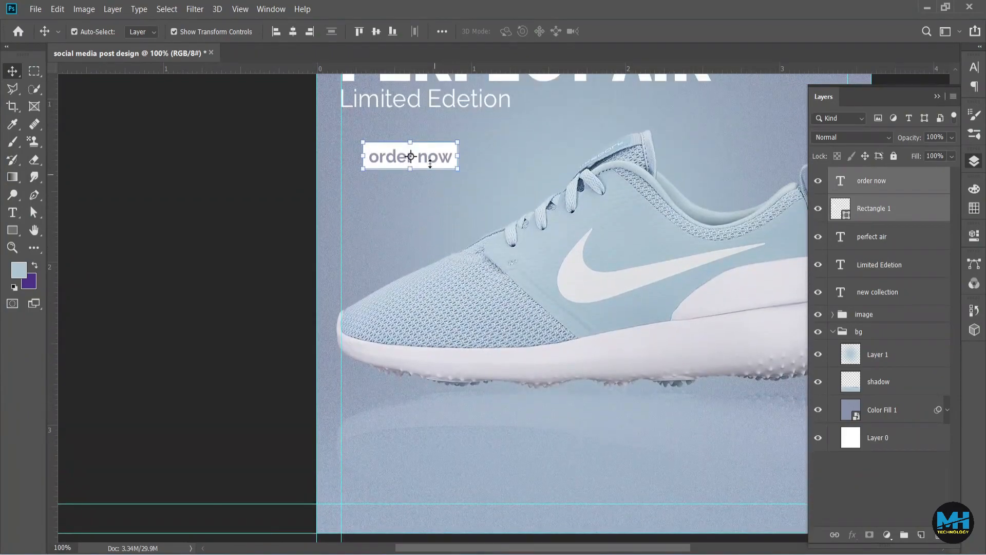
left_click_drag(431, 157, 431, 424)
left_click(443, 443)
scroll(424, 416, "down", 1)
scroll(424, 416, "down", 1)
left_click_drag(434, 374, 431, 394)
key("t")
triple_click(432, 391)
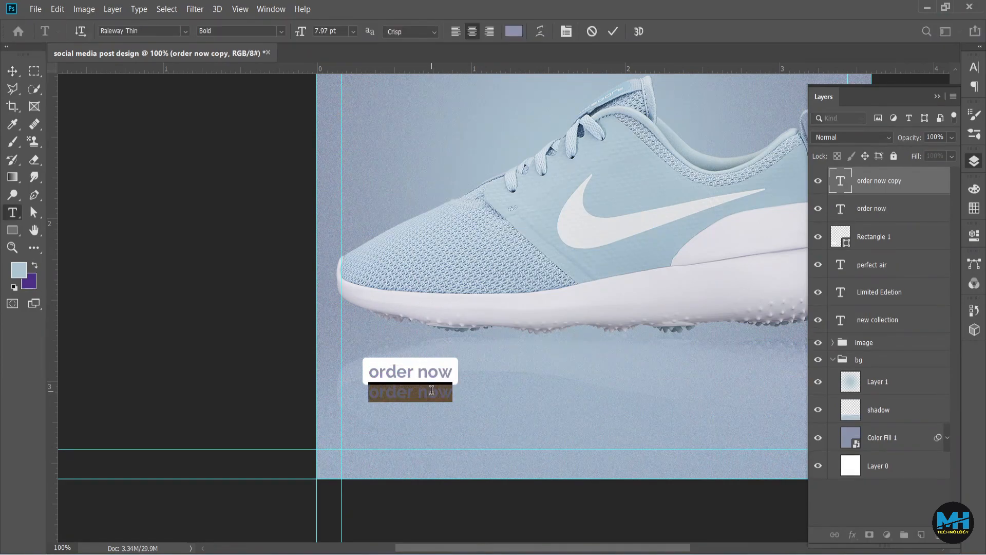
type("www")
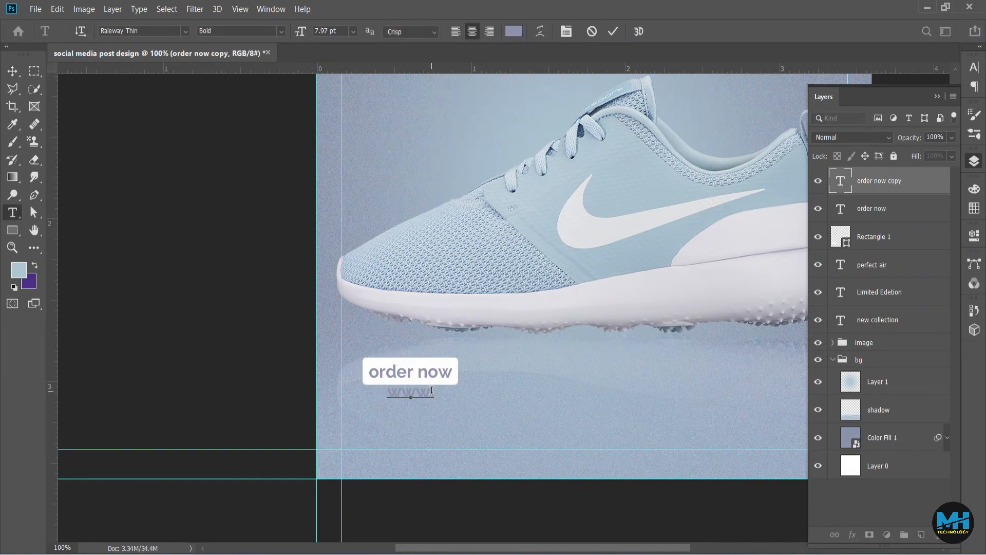
type(".shopnameurl.com")
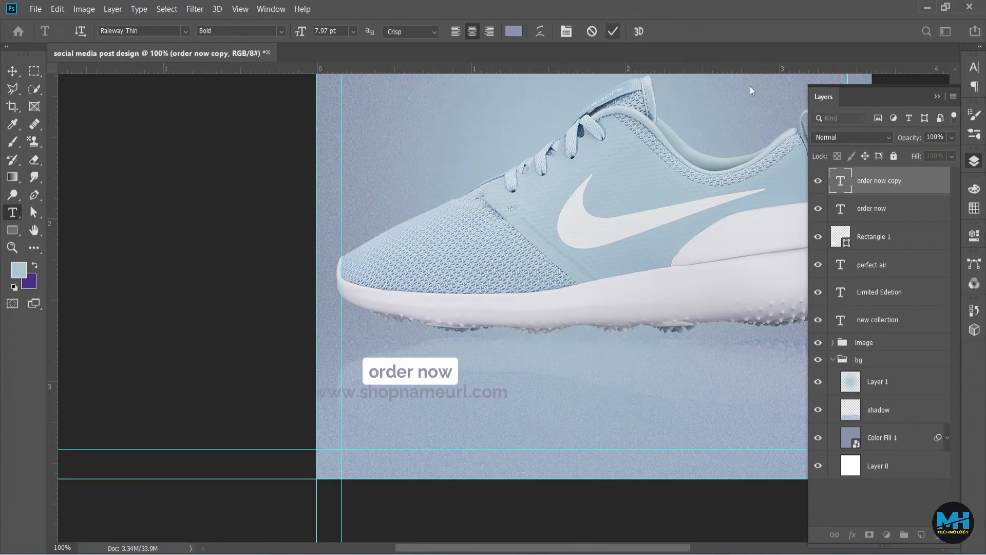
left_click(612, 31)
- Try to recolor the web address text to white
key("v")
left_click(974, 68)
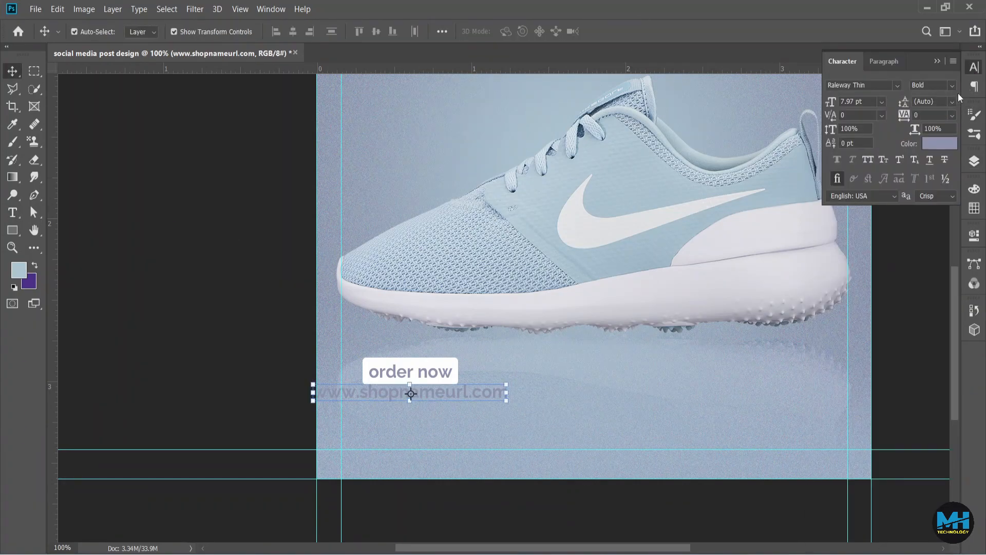
left_click(940, 144)
type("fffff")
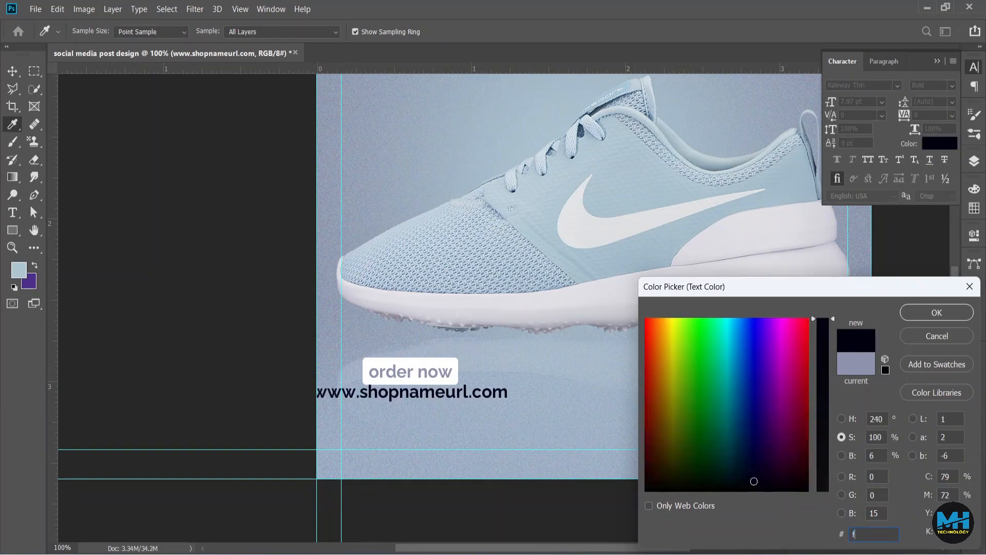
left_click(934, 314)
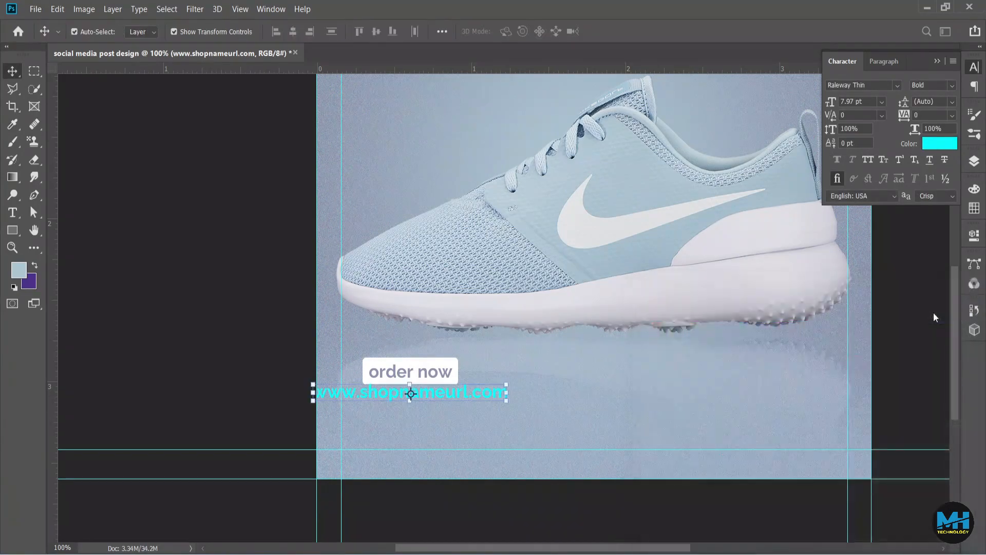
- Set the web address text to Regular weight and white (ffffff)
left_click(952, 85)
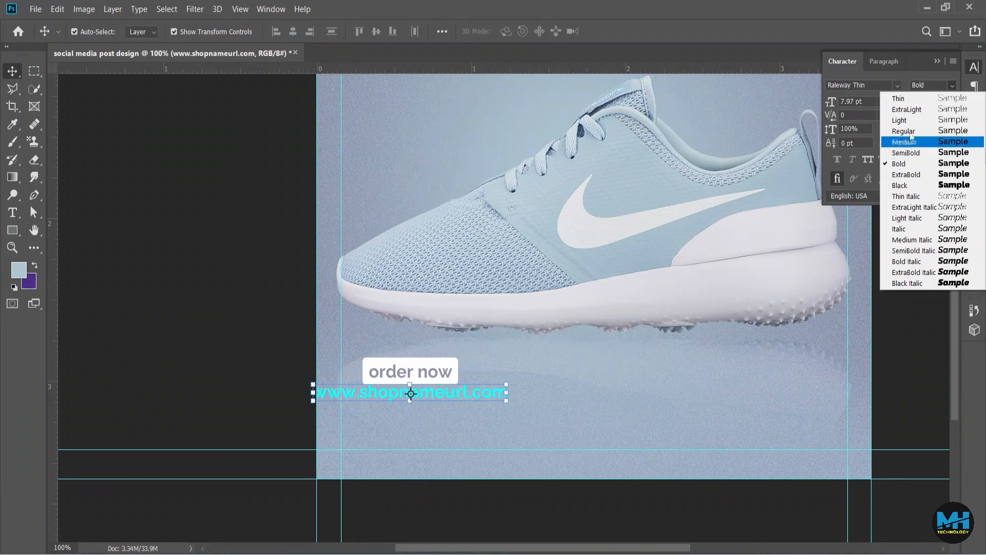
left_click(907, 131)
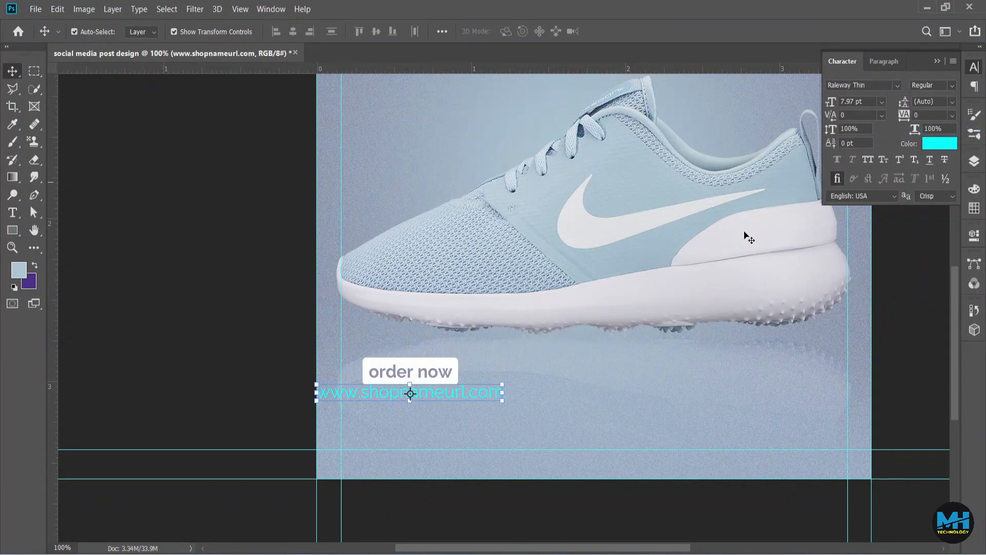
left_click(929, 147)
type("fffff")
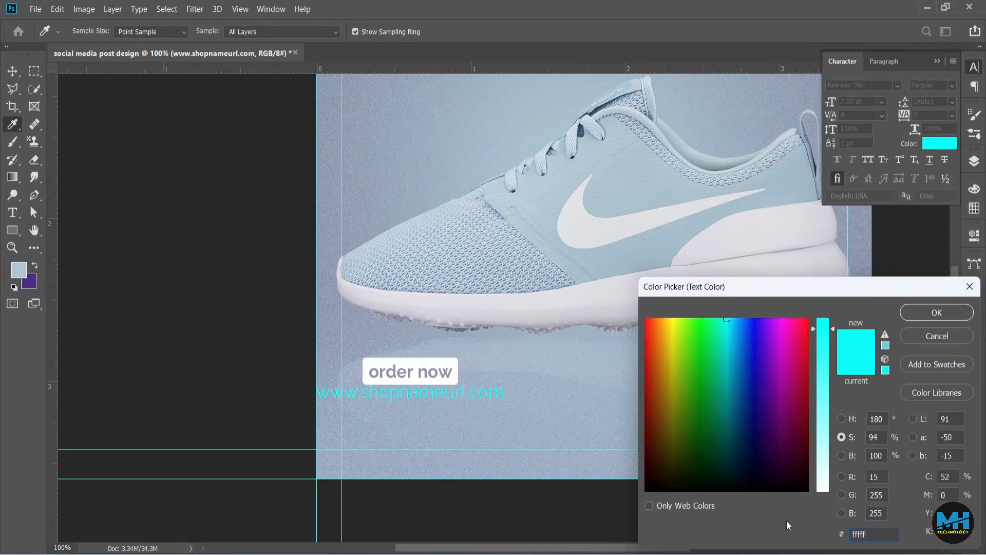
type("f")
left_click(912, 313)
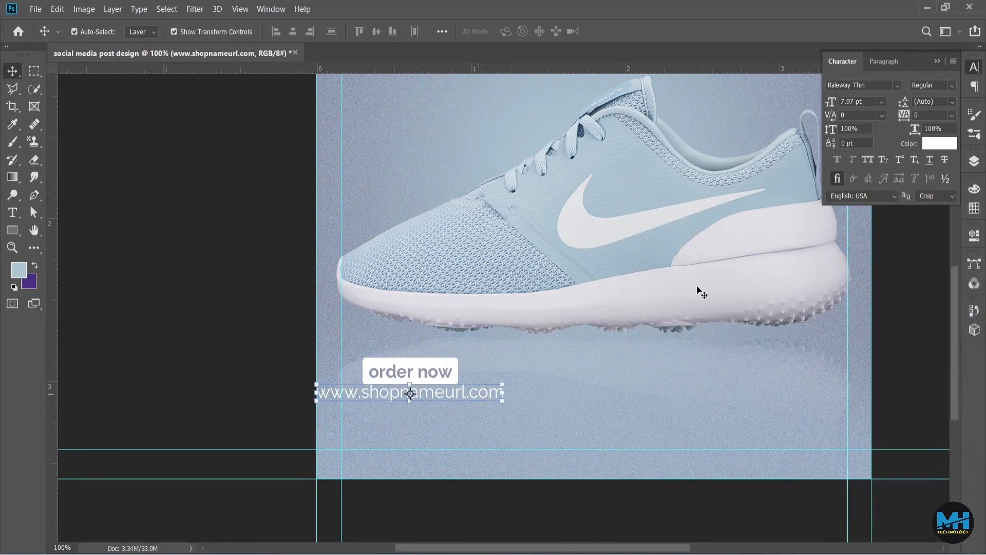
- Set the web address text to 5 pt with a tracking of 200
left_click(868, 101)
type("5")
key("Return")
left_click_drag(455, 396, 454, 400)
left_click(952, 117)
left_click(932, 275)
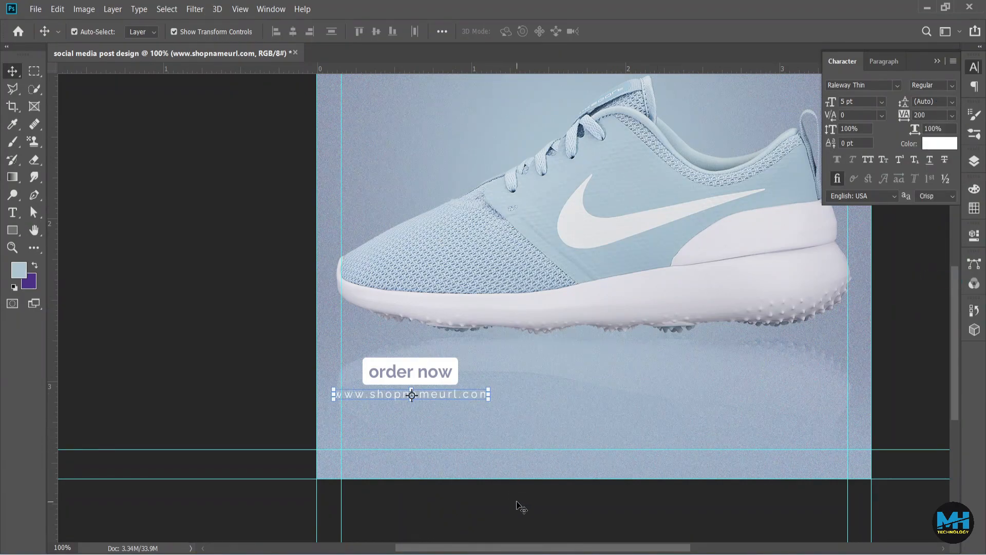
- Place the web address just below the "order now" button, starting at the post's left margin guide
left_click_drag(449, 398, 459, 409)
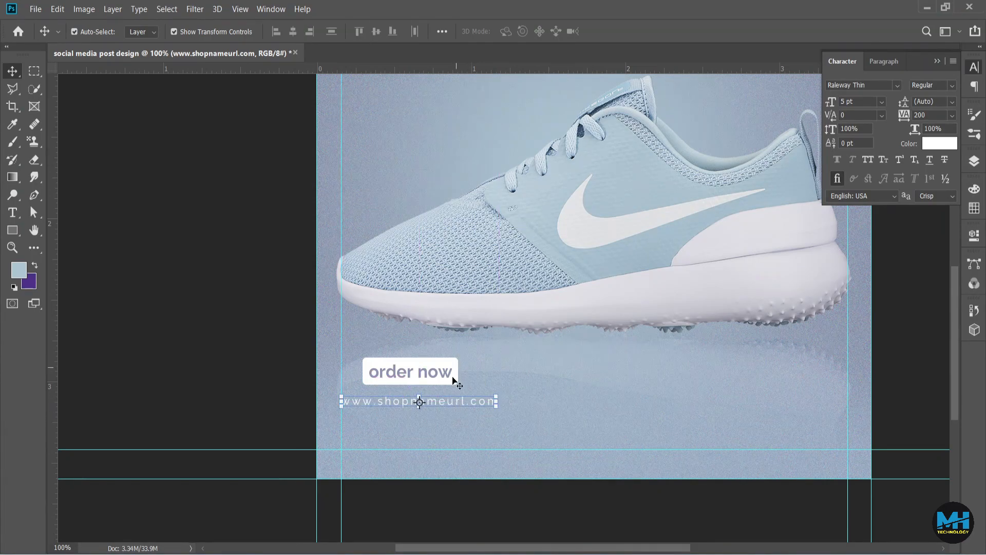
key("Up")
key("Up")
key("Up")
key("Up")
key("Up")
key("Up")
key("Up")
key("Up")
key("Up")
left_click(496, 501)
- Scale the "order now" text and its white rectangle together to about 74%, centered above the web address
left_click(975, 160)
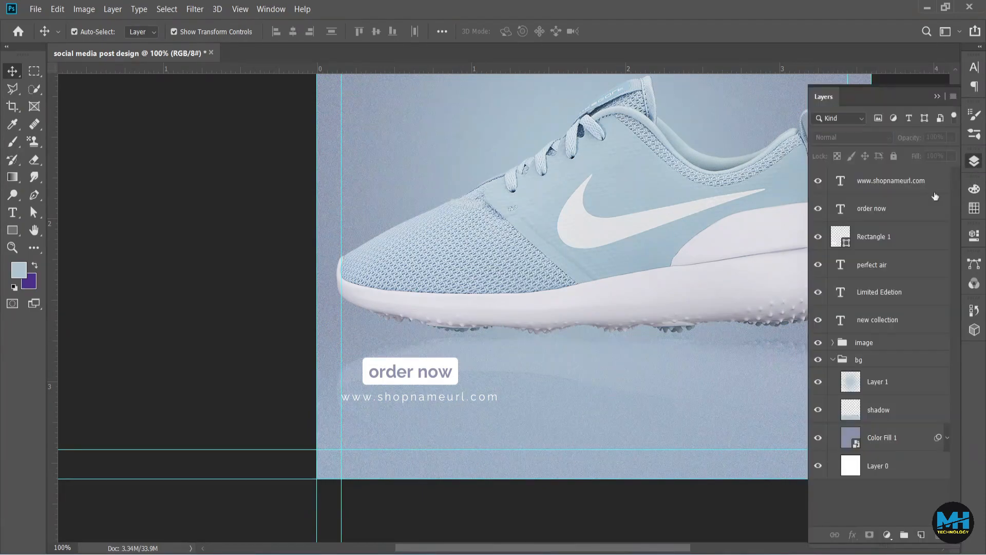
left_click(881, 208)
left_click(882, 237, "shift")
left_click_drag(457, 371, 435, 378)
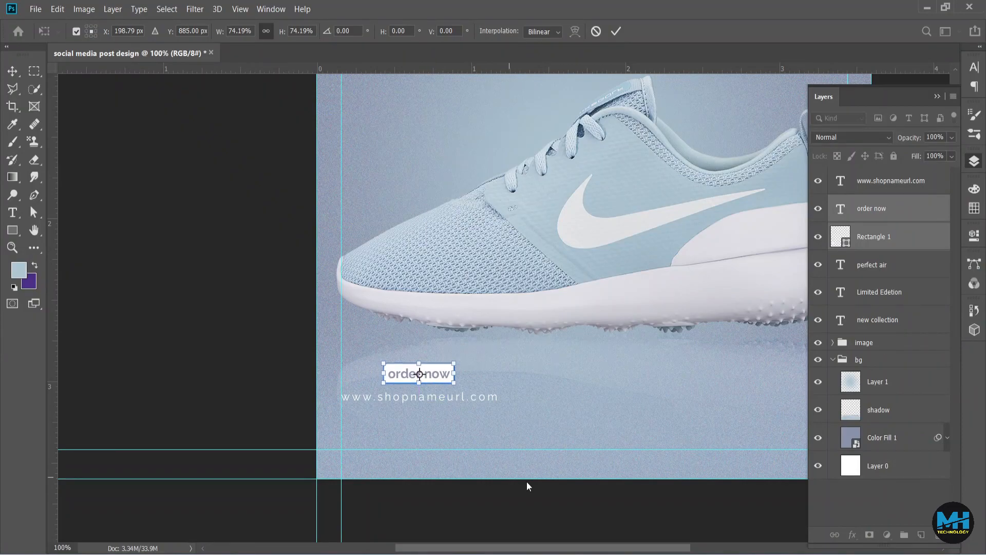
key("Return")
key("ctrl+minus")
key("ctrl+minus")
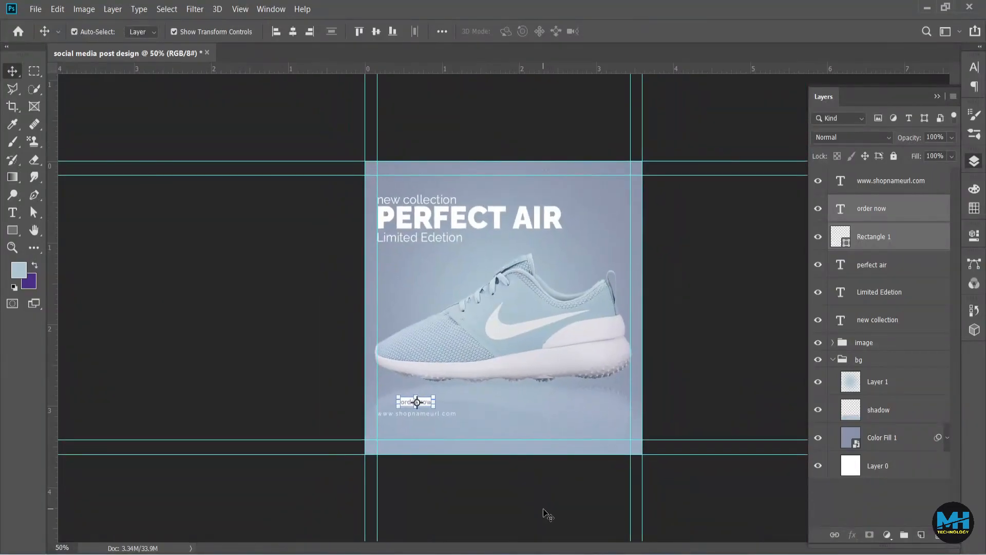
left_click(886, 190, "shift")
key("shift+Down")
key("shift+Down")
key("shift+Down")
key("shift+Down")
key("shift+Down")
key("shift+Down")
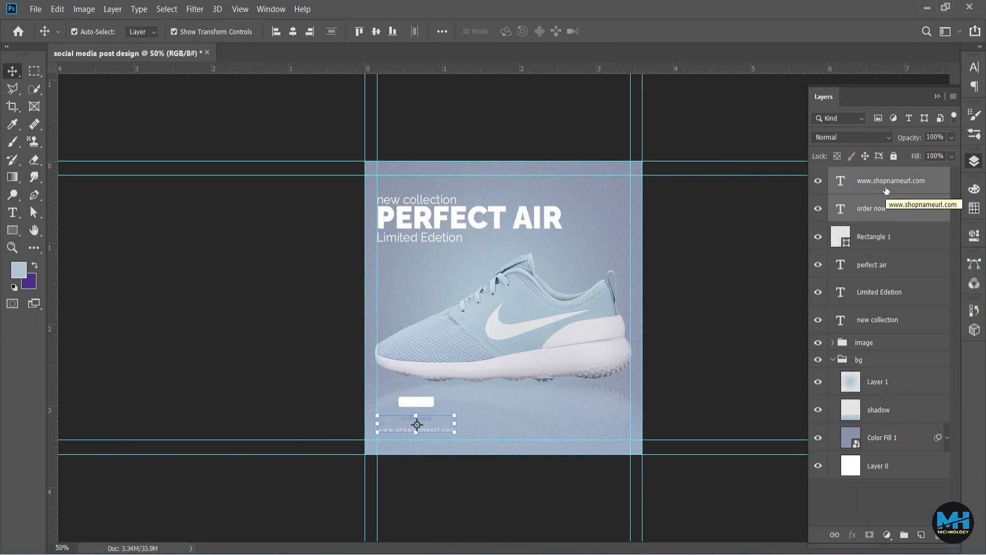
key("shift+Up")
key("shift+Up")
key("shift+Up")
key("shift+Up")
key("shift+Up")
key("shift+Up")
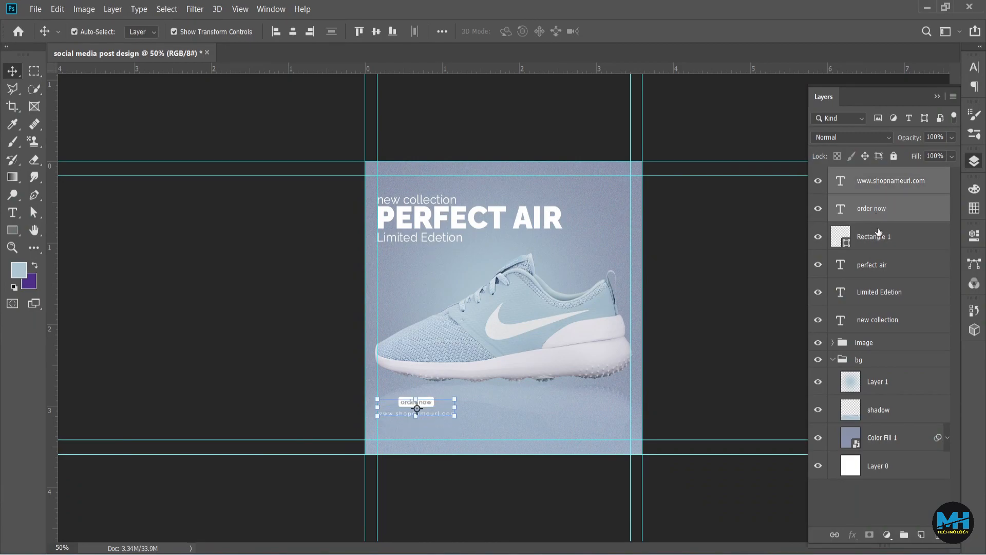
- Move the web address, "order now" text and white rectangle together down to just above the bottom margin guide
left_click(874, 245, "shift")
left_click(880, 190)
left_click(880, 240, "shift")
key("shift+Down")
key("shift+Down")
key("shift+Down")
key("shift+Down")
key("shift+Down")
key("shift+Down")
key("shift+Down")
key("shift+Down")
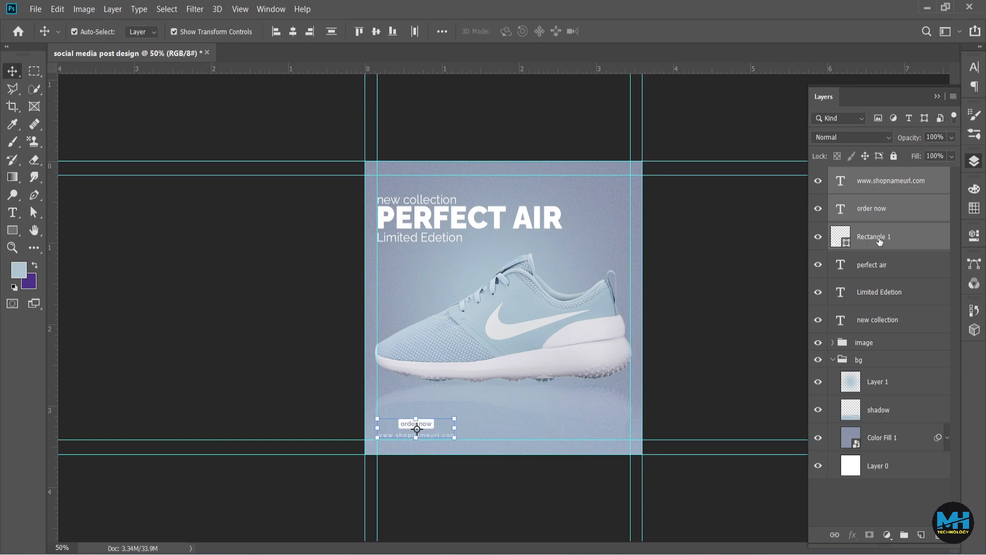
left_click(721, 276)
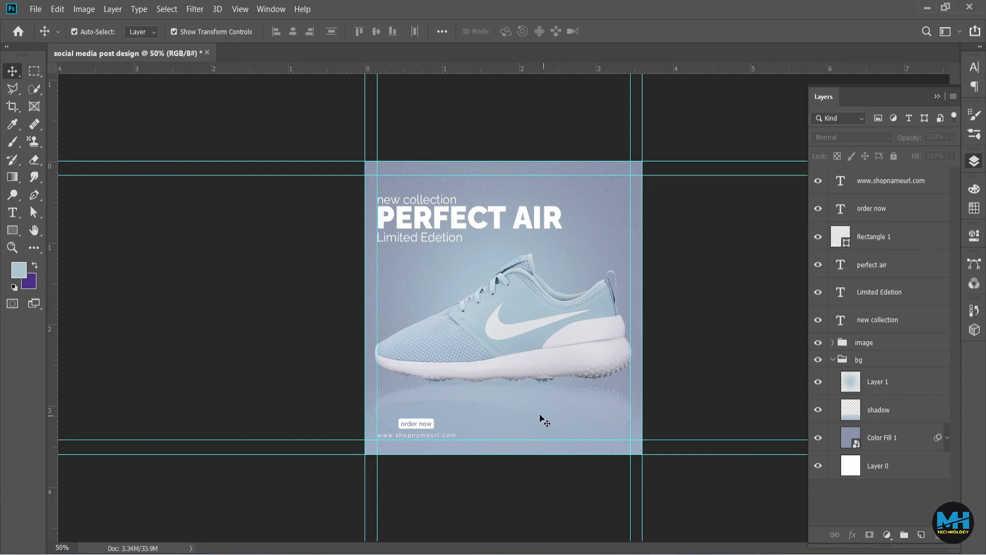
- Duplicate the web address at the same height so that the copy ends at the right margin guide
left_click(479, 460)
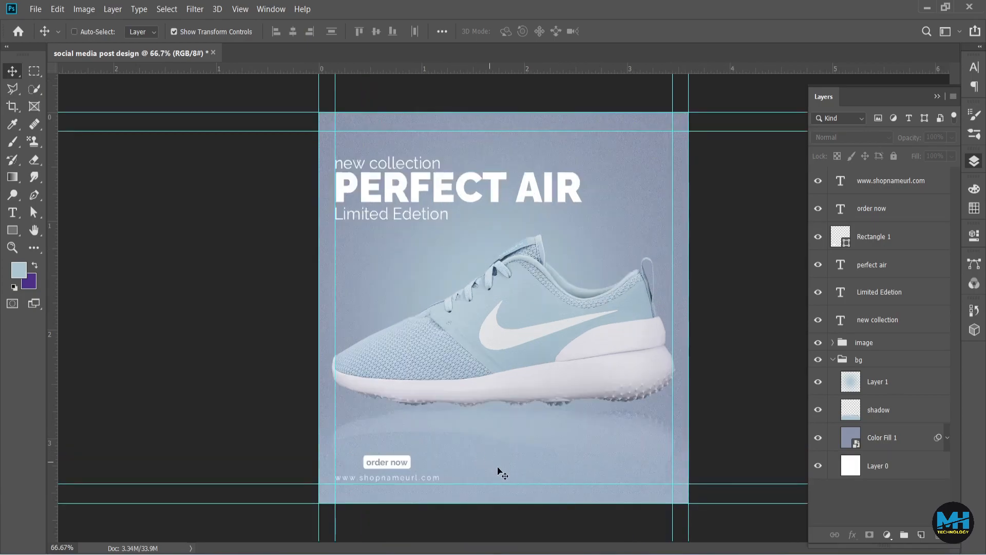
left_click(475, 447)
left_click_drag(519, 487, 432, 407)
left_click(353, 424, "ctrl")
left_click_drag(350, 426, 695, 439)
key("Right")
key("Right")
key("Right")
key("Right")
key("Right")
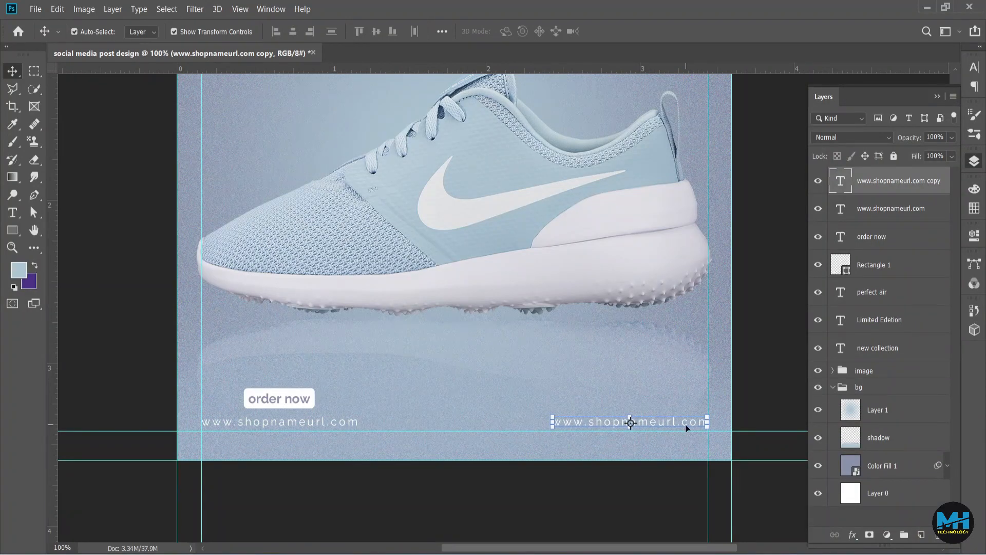
- Replace the wording of the web address copy with the shop's placeholder phone number
double_click(685, 426)
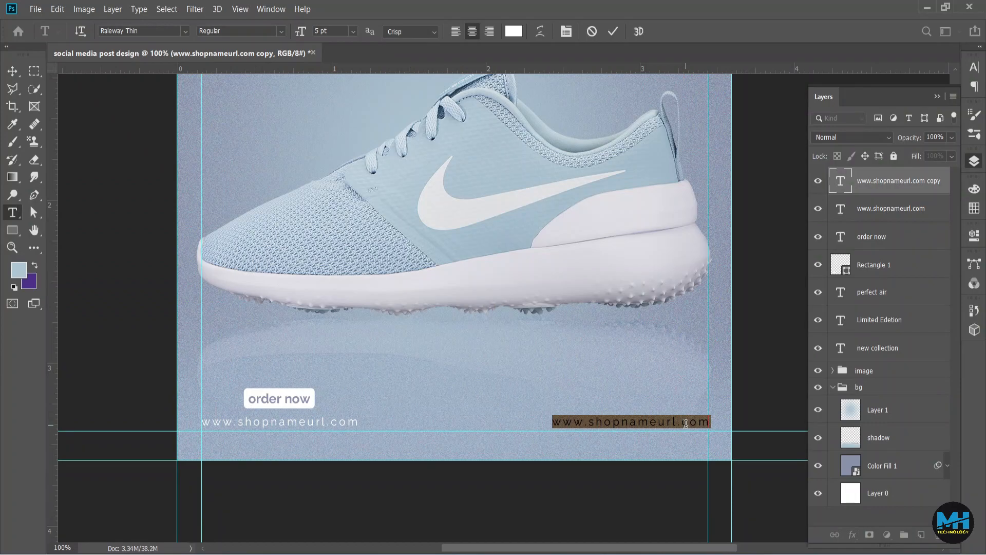
key("BackSpace")
type("+00 123 456 7890")
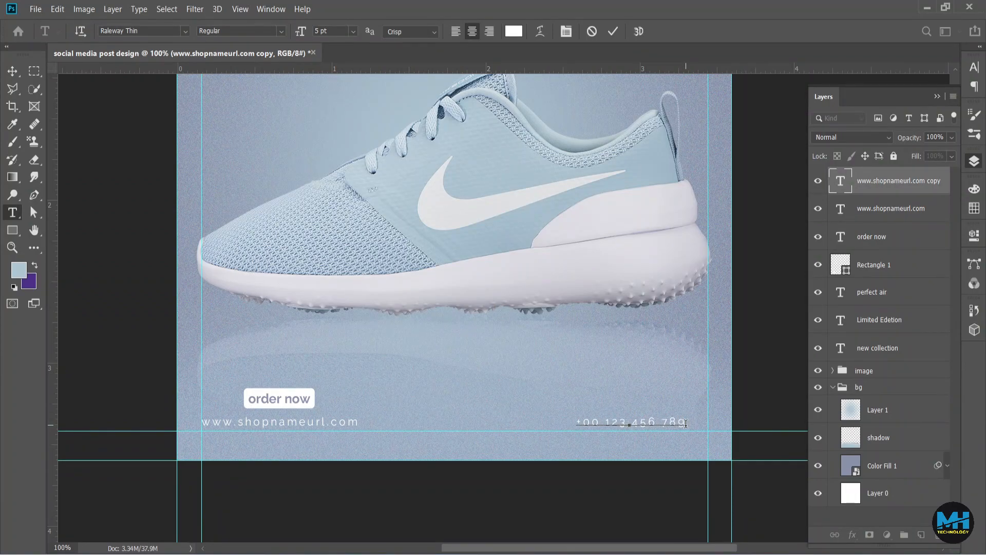
left_click(612, 31)
- Set the phone number text to a tracking of 0 and Medium weight
key("v")
left_click(974, 67)
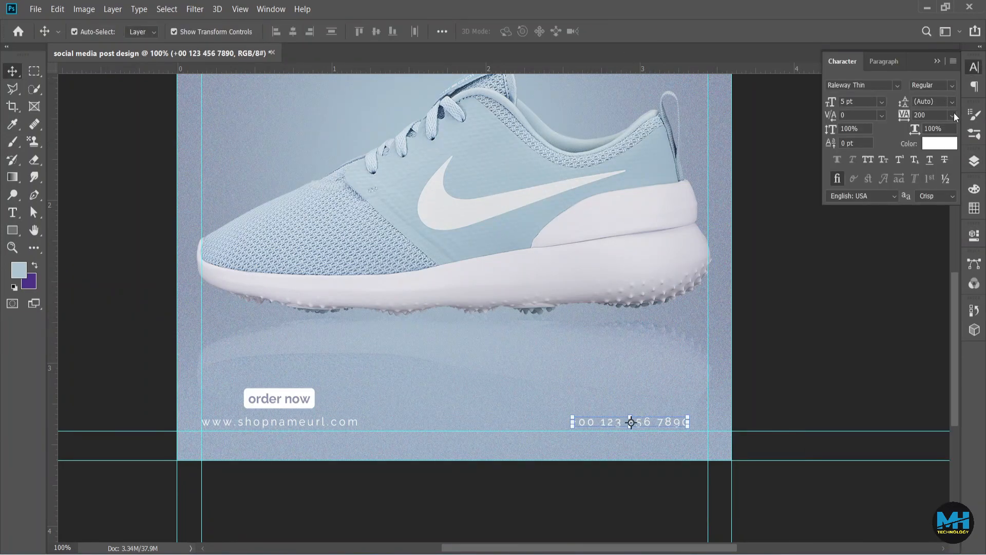
left_click(954, 114)
left_click(928, 190)
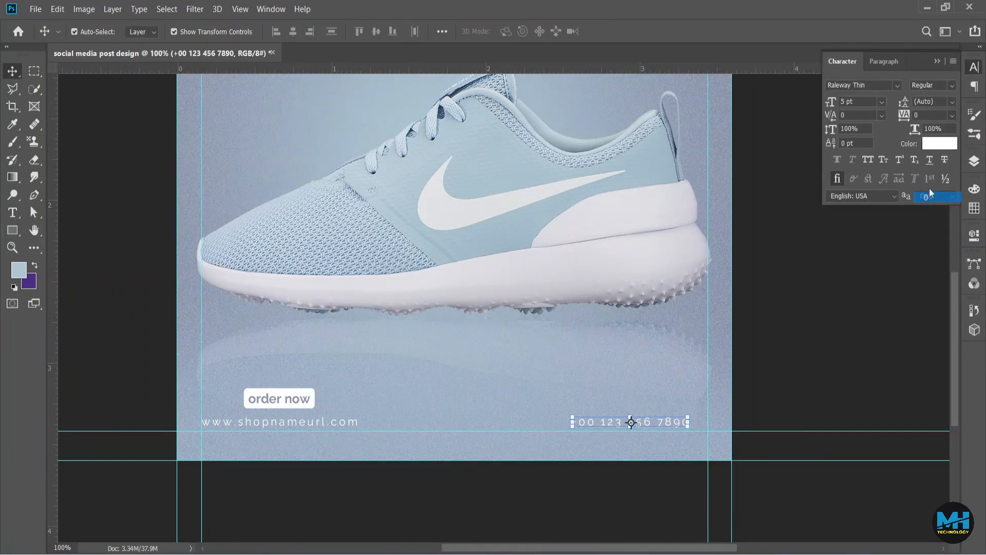
left_click(952, 90)
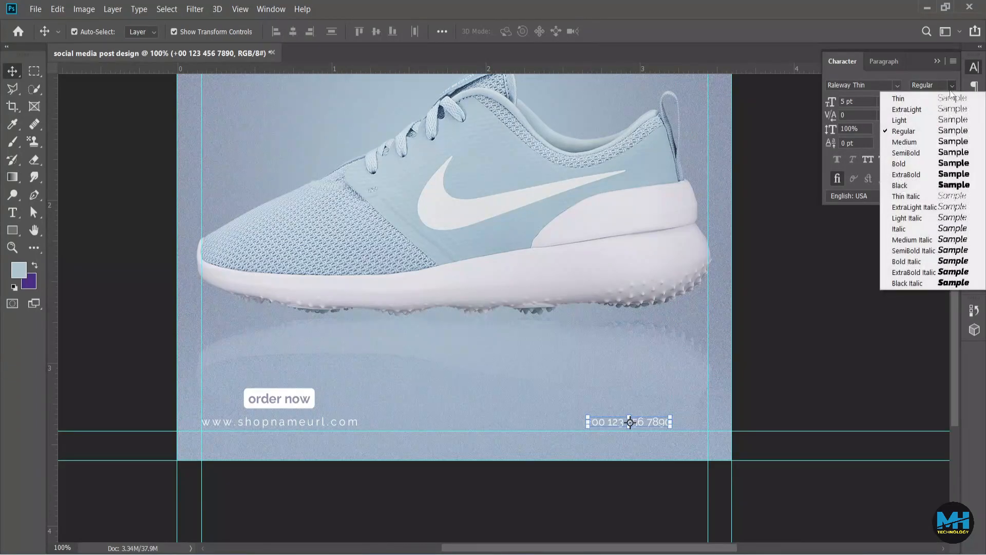
left_click(906, 141)
- Shift the phone number horizontally until it ends at the right margin guide
key("shift+Right")
key("shift+Right")
key("shift+Right")
key("shift+Right")
key("shift+Right")
key("shift+Right")
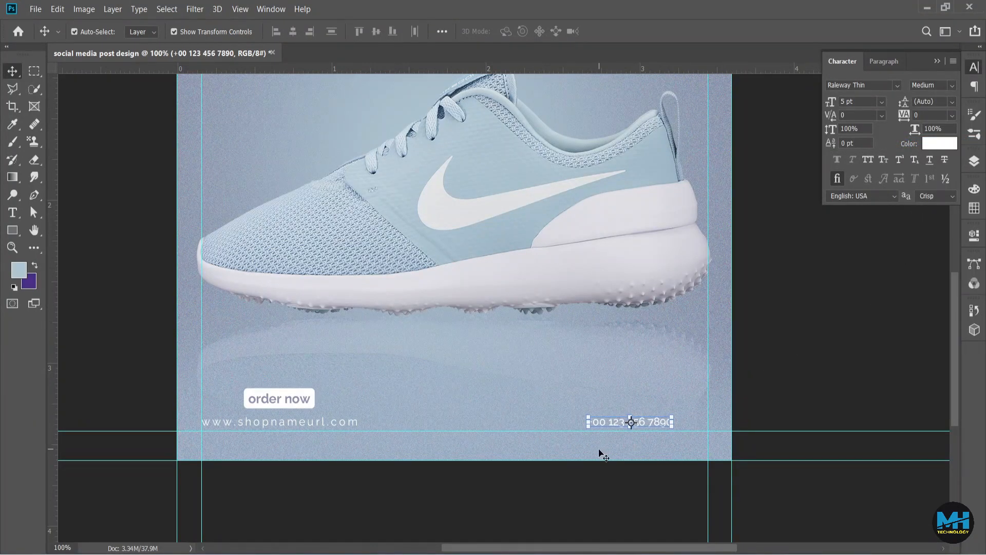
key("Right")
key("Right")
key("Right")
key("Right")
key("Right")
key("Right")
key("Right")
key("Right")
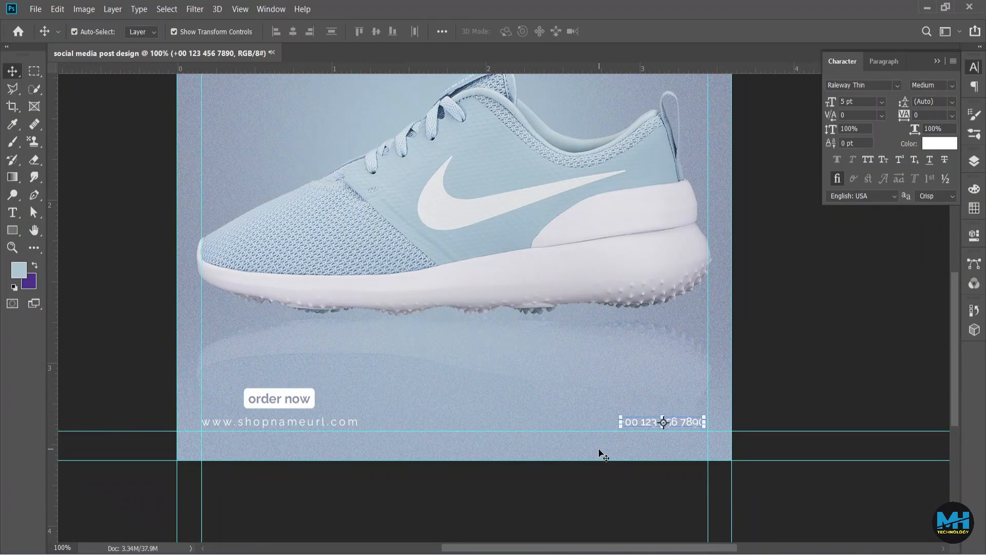
left_click(788, 337)
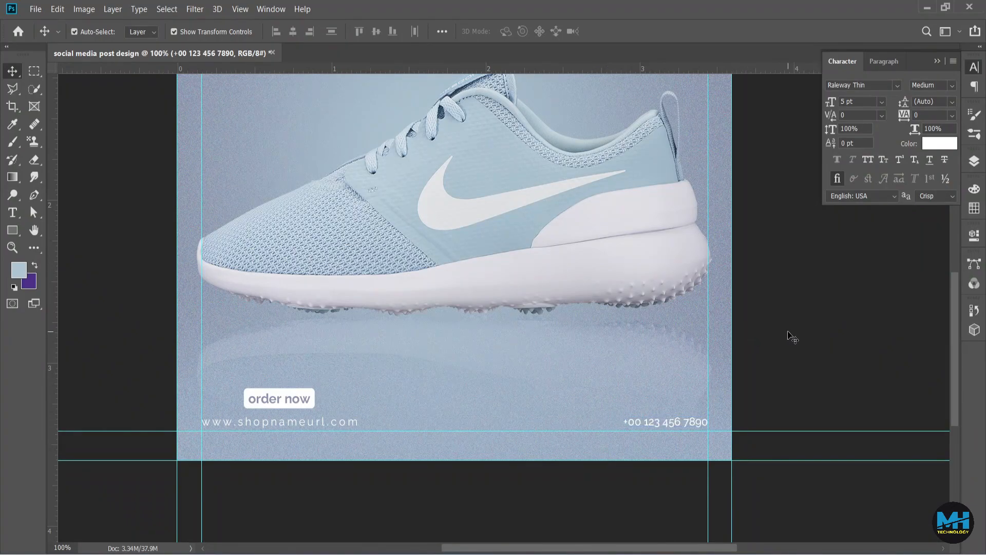
- Nudge the web address, "order now" text and white rectangle up together, leaving room for a line above the bottom guide
scroll(724, 359, "up", 2)
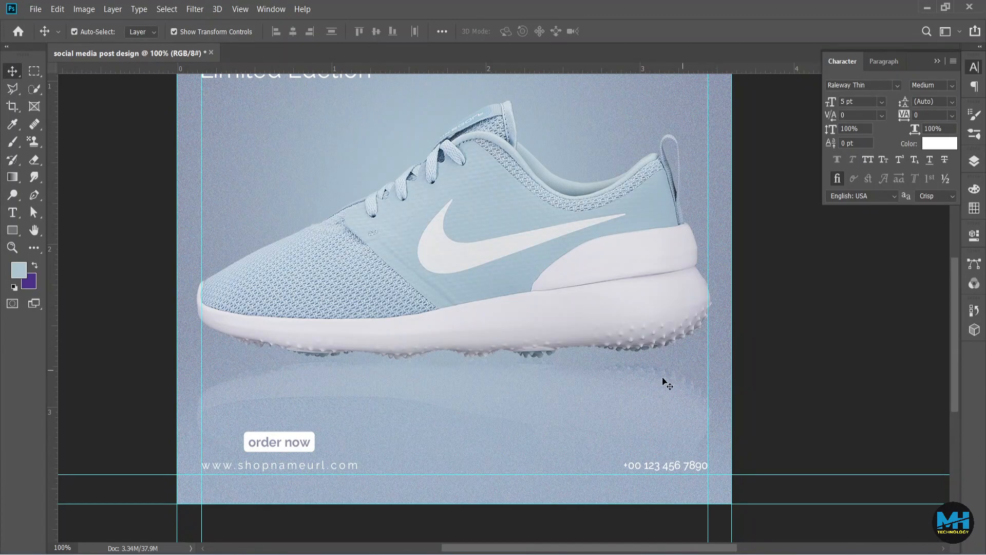
scroll(694, 462, "up", 2)
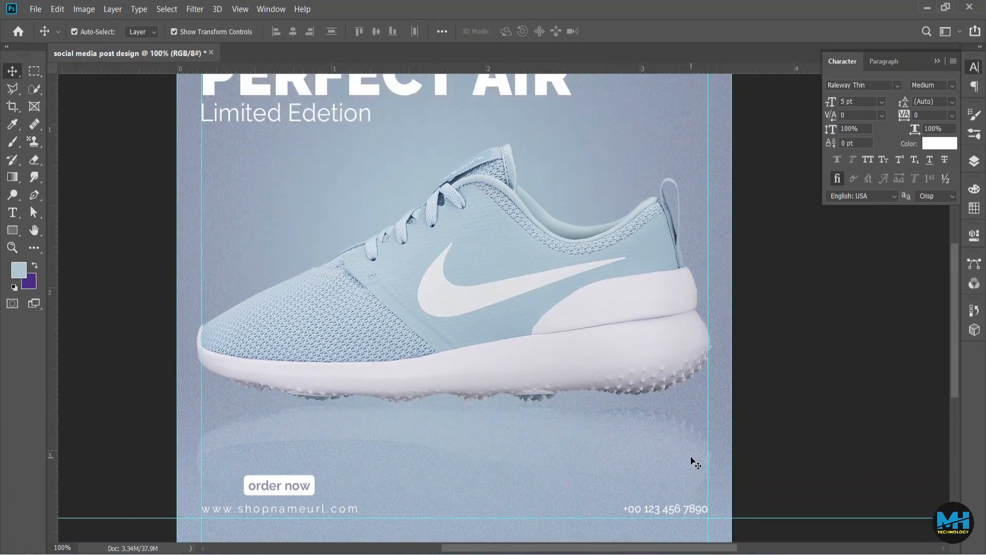
scroll(673, 486, "down", 4)
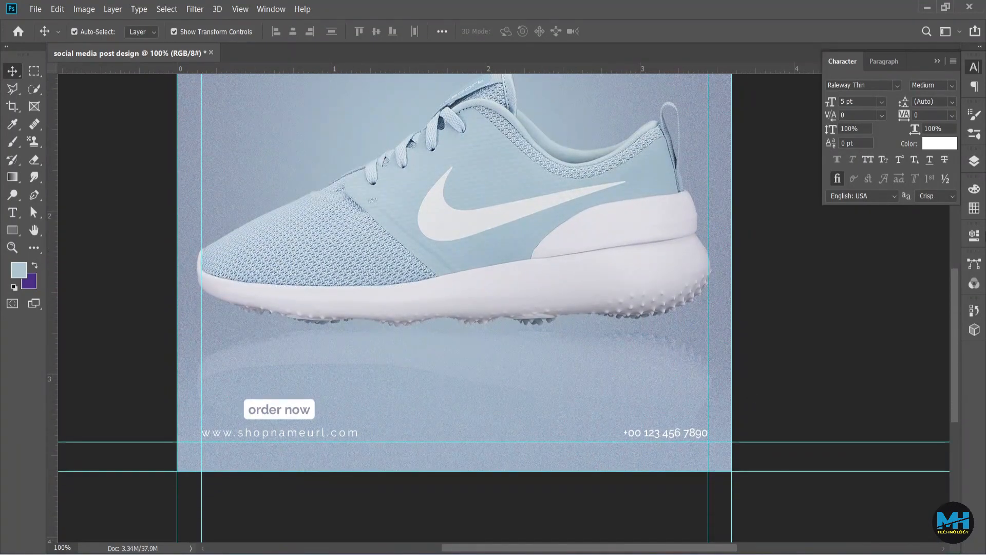
left_click(973, 162)
left_click(877, 264)
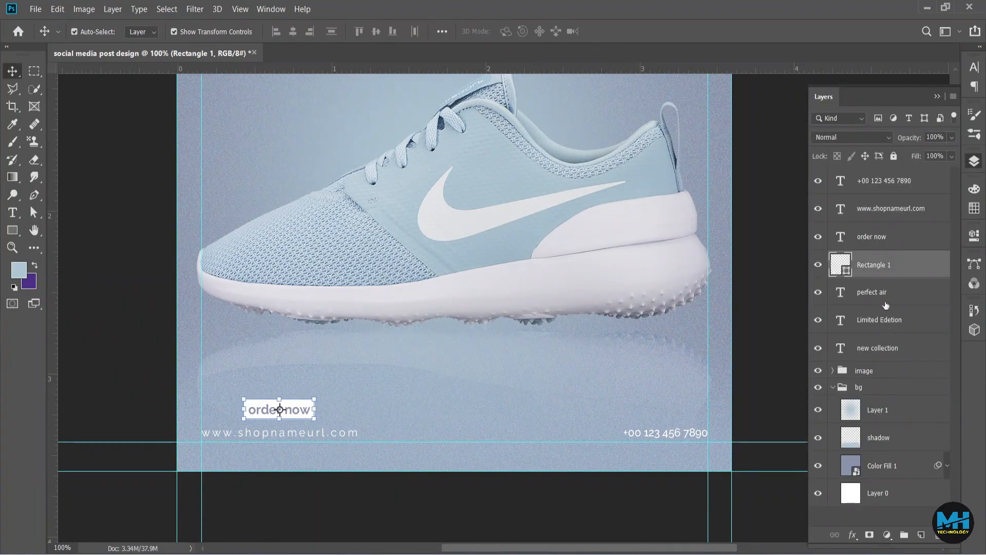
left_click(886, 238)
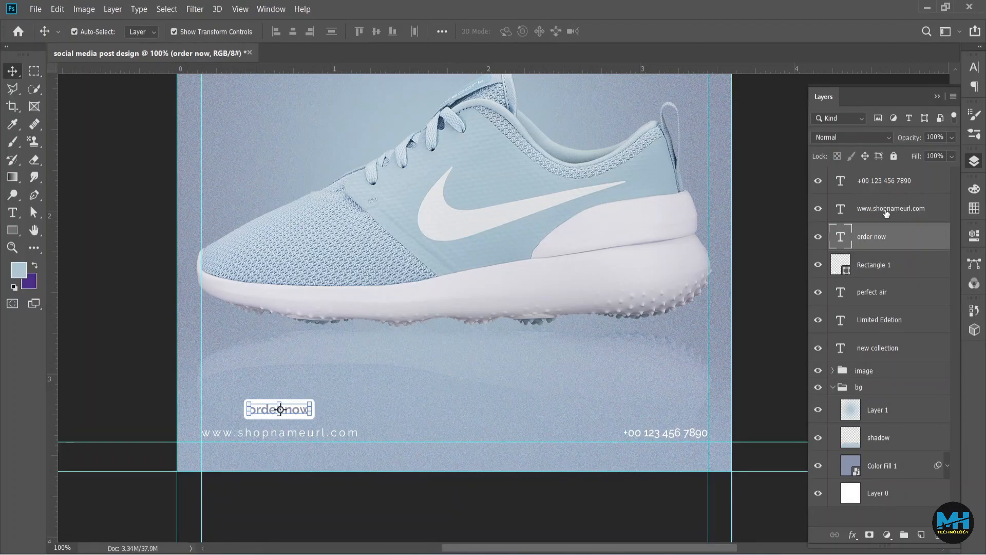
left_click(886, 208)
left_click(882, 265, "shift")
key("Up")
key("Up")
key("Up")
key("Up")
key("Up")
key("Up")
key("Up")
key("Up")
key("Up")
key("Up")
key("Up")
key("Up")
key("Up")
key("Up")
key("Up")
key("Up")
key("Up")
key("Up")
key("Up")
key("Up")
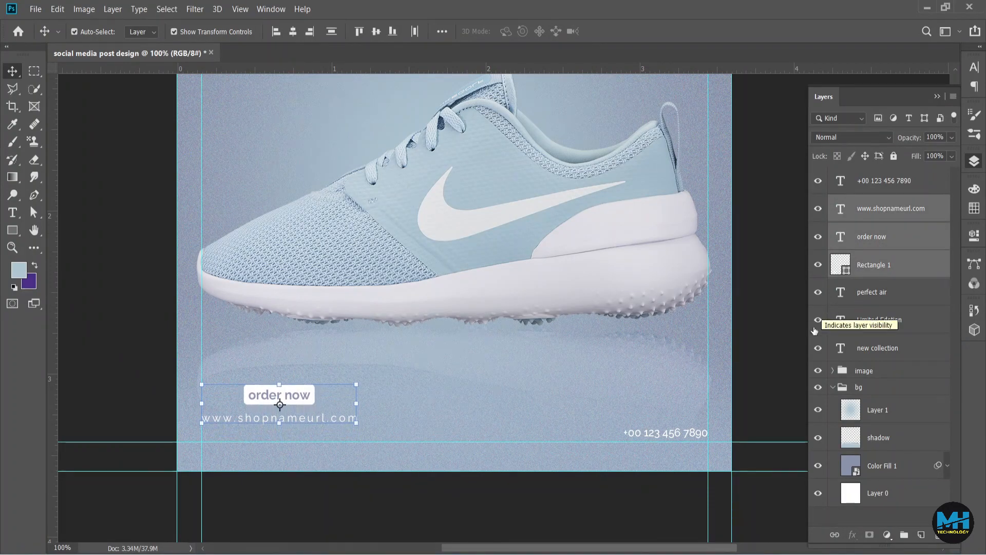
- Move the phone number directly below the web address, starting at the left margin guide
left_click(676, 434)
left_click_drag(673, 434, 261, 434)
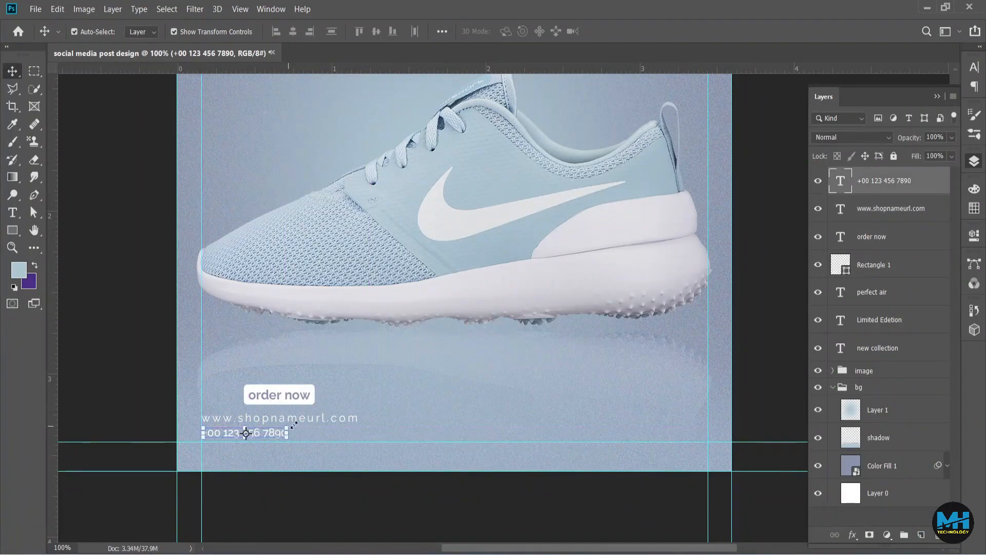
- Nudge the "order now" text and its white rectangle down slightly, closer to the web address
left_click(905, 213)
left_click(897, 248)
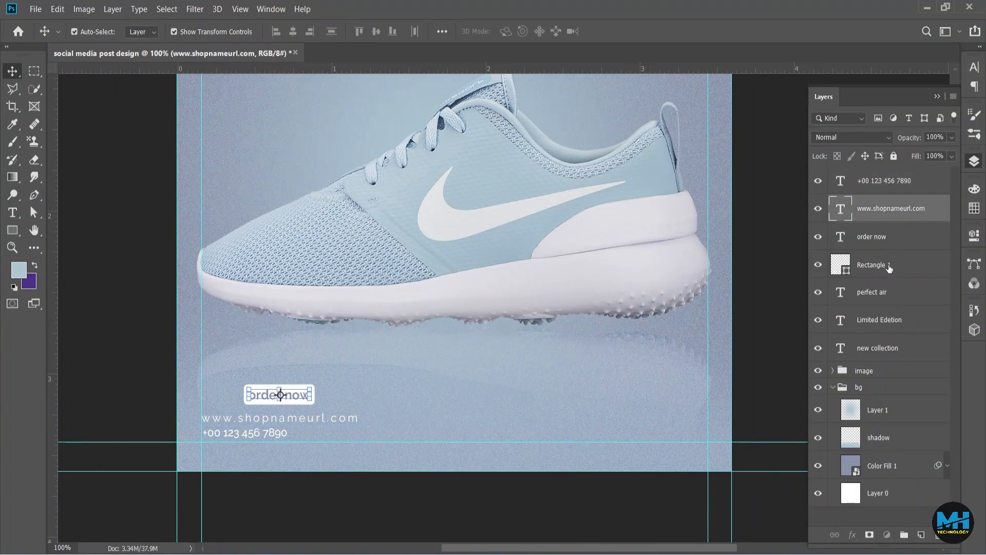
left_click(890, 271, "shift")
key("Down")
key("Down")
key("Down")
key("Down")
key("Down")
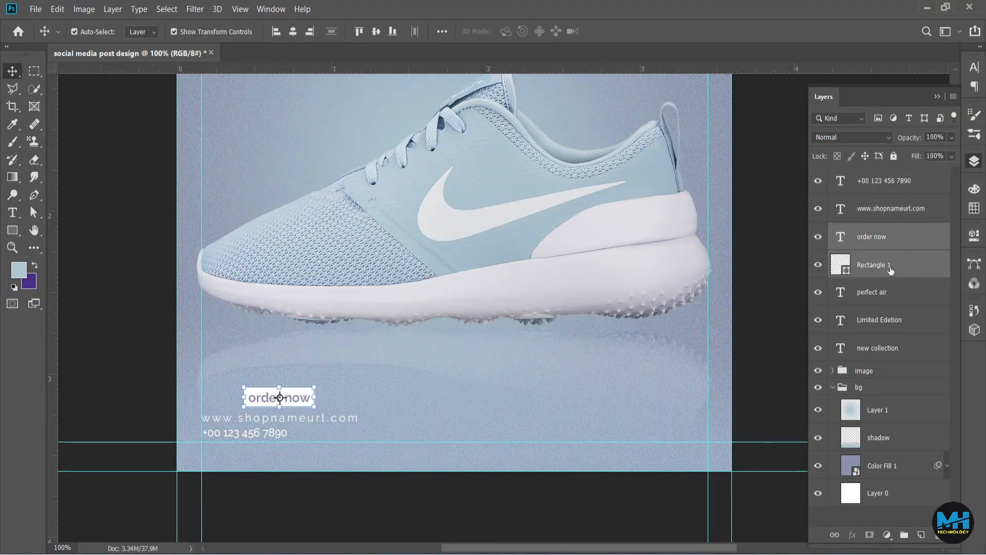
- Shift the "order now" text and its white rectangle together horizontally until they start at the left margin guide
left_click(277, 32)
left_click(291, 32)
left_click_drag(271, 395, 262, 395)
key("shift+Left")
key("shift+Left")
key("shift+Left")
key("shift+Left")
key("shift+Left")
key("shift+Left")
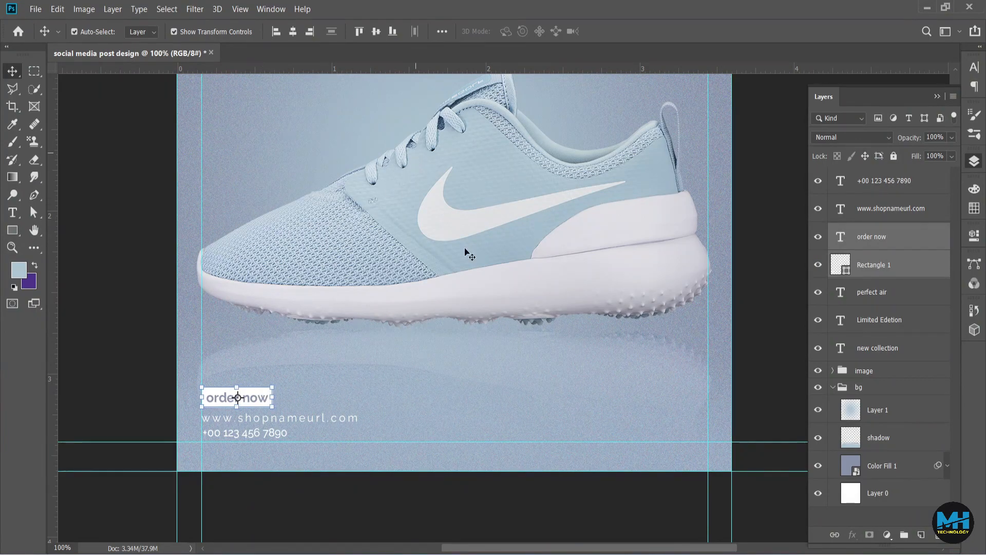
left_click(452, 505)
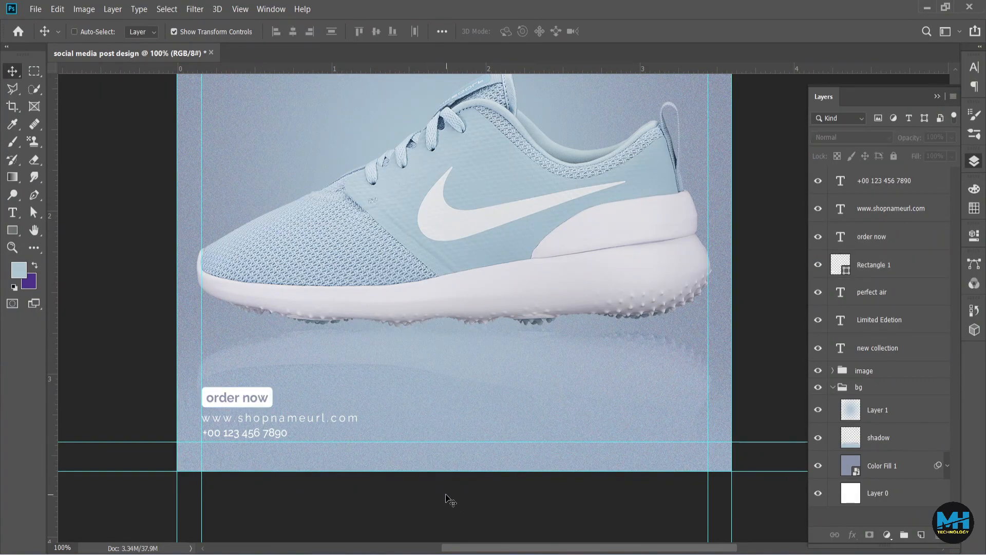
key("ctrl+minus")
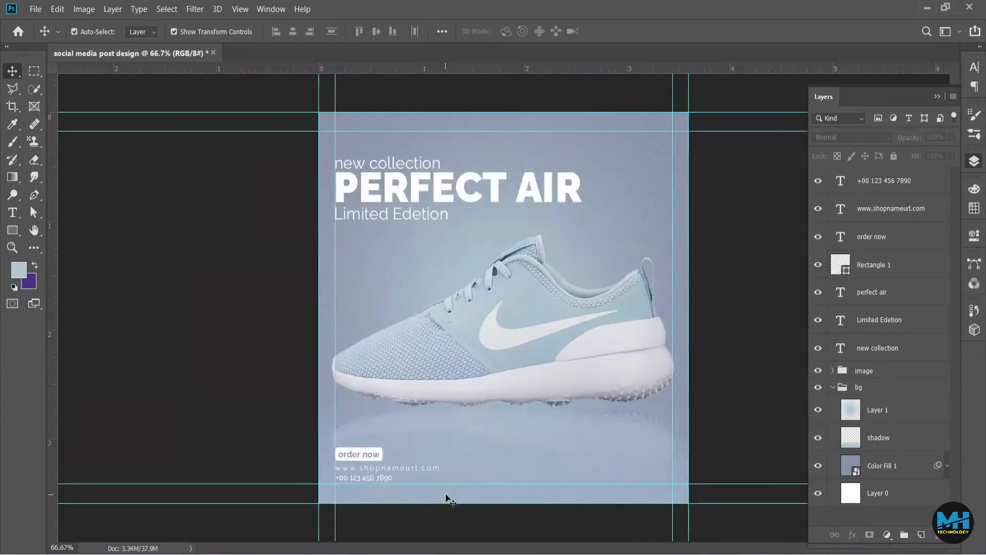
- Place the Facebook, Twitter and Instagram icon images and scale each to a small icon just above the bottom margin guide
left_click(34, 9)
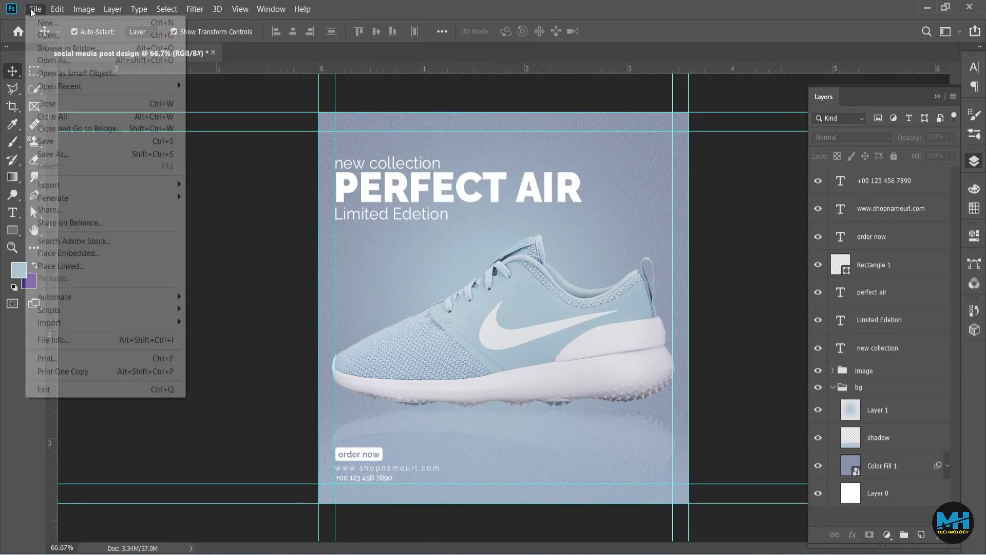
left_click(70, 259)
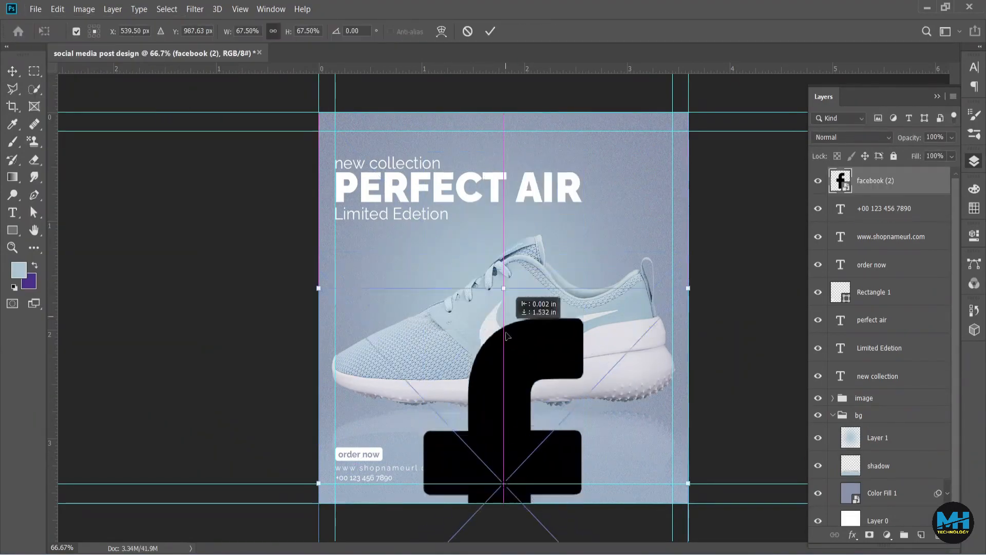
left_click_drag(526, 306, 632, 462)
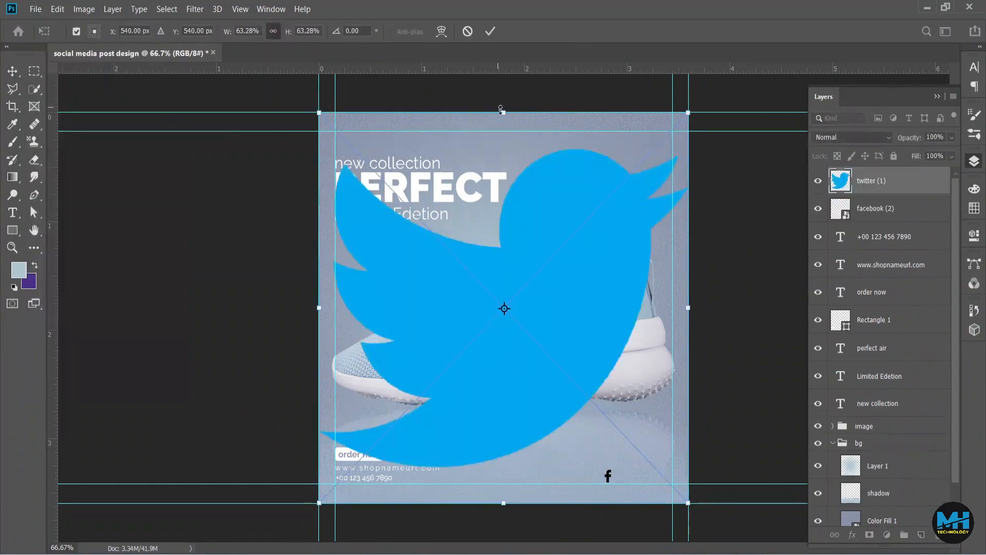
left_click_drag(500, 109, 563, 472)
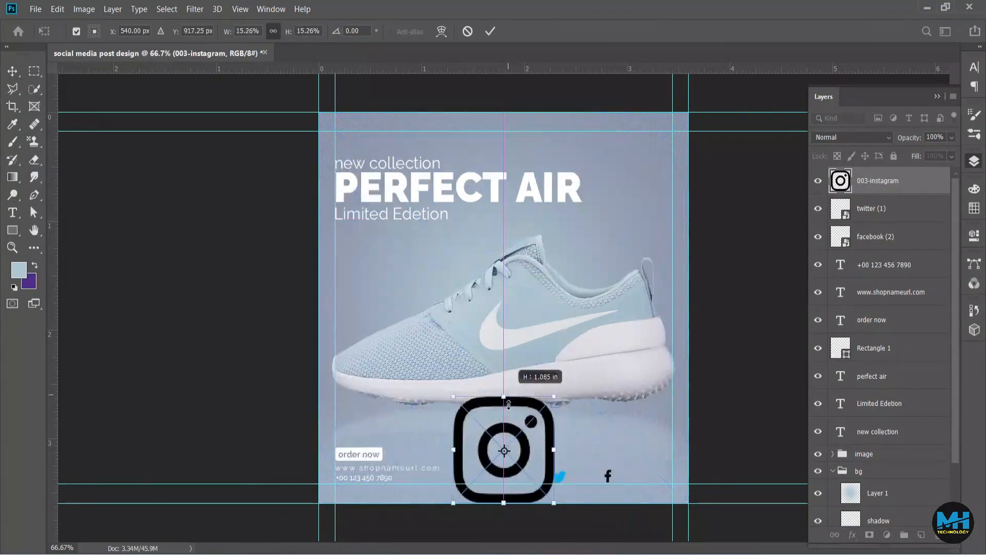
left_click_drag(503, 399, 506, 476)
key("Return")
- Move the Instagram icon horizontally until it sits just to the right of the Facebook icon
key("shift+Right")
key("shift+Right")
key("shift+Right")
key("shift+Right")
key("shift+Right")
key("shift+Right")
key("shift+Right")
key("shift+Right")
key("shift+Right")
key("shift+Right")
key("shift+Right")
key("shift+Right")
key("shift+Right")
key("shift+Right")
key("shift+Right")
key("shift+Right")
key("shift+Right")
key("shift+Right")
key("shift+Right")
key("shift+Right")
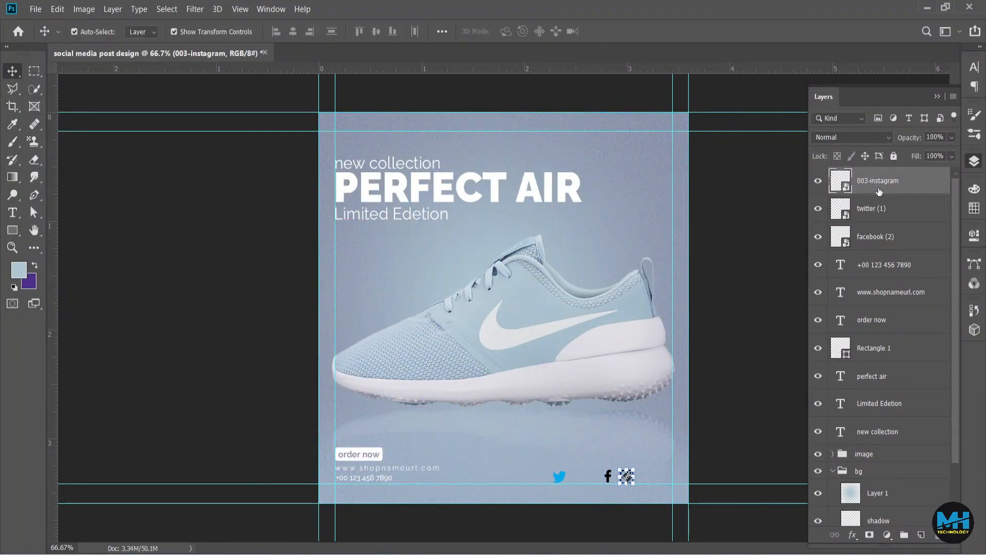
- Move the Twitter icon horizontally past the Instagram icon so it ends at the right margin guide
left_click(872, 211)
key("shift+Right")
key("shift+Right")
key("shift+Right")
key("shift+Right")
key("shift+Right")
key("shift+Right")
key("shift+Right")
key("shift+Right")
key("shift+Right")
key("shift+Right")
key("shift+Right")
key("shift+Right")
key("shift+Right")
key("shift+Right")
key("shift+Right")
key("shift+Right")
key("shift+Right")
key("shift+Right")
key("shift+Right")
key("shift+Right")
- Space the Facebook, Instagram and Twitter icons evenly and group their three layers
left_click(877, 183)
left_click(875, 237, "shift")
left_click(441, 31)
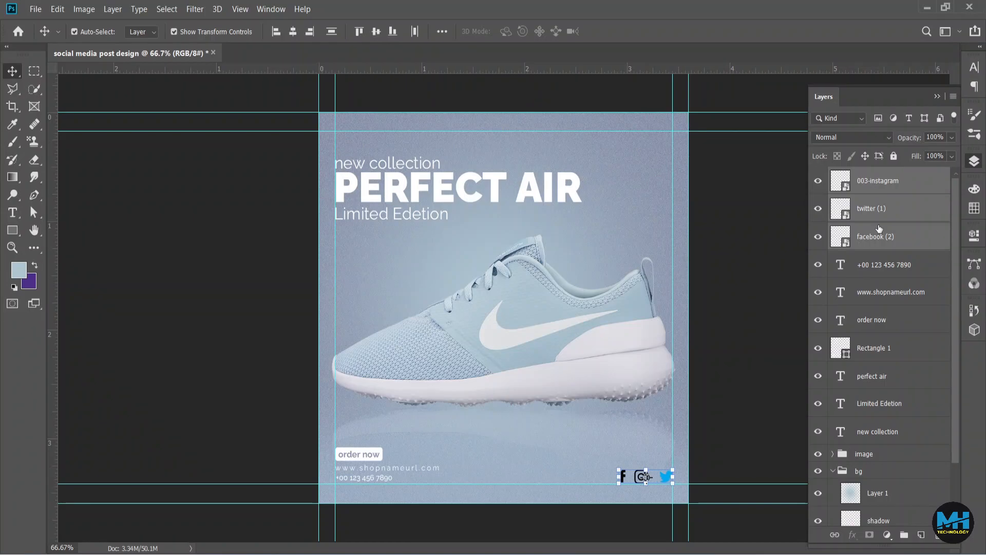
left_click(877, 182)
left_click(875, 237, "shift")
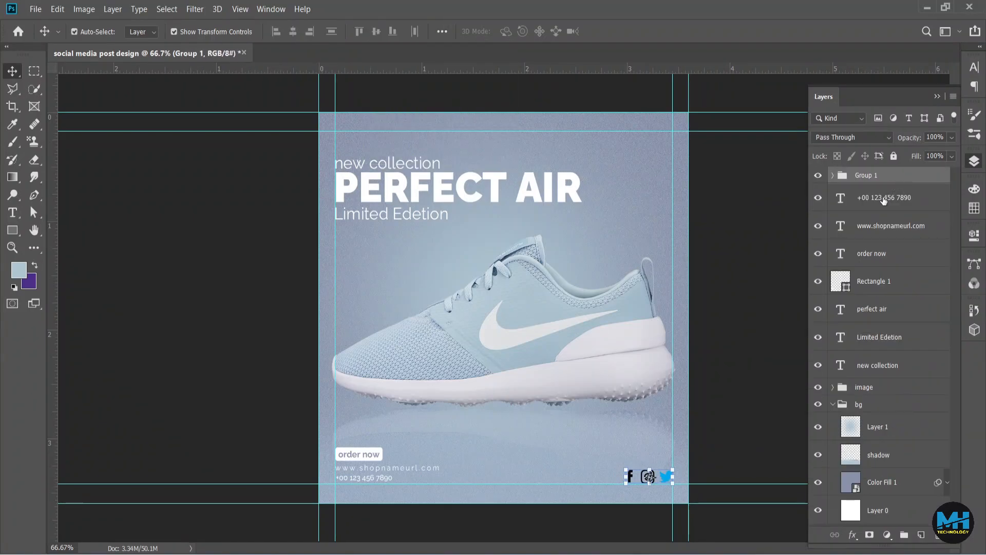
- Recolour the grouped social icons white with a layer style and rename the group "icon"
double_click(914, 175)
left_click(482, 145)
left_click(948, 175)
double_click(866, 176)
type("icon")
left_click(891, 226)
left_click(937, 96)
left_click(810, 270)
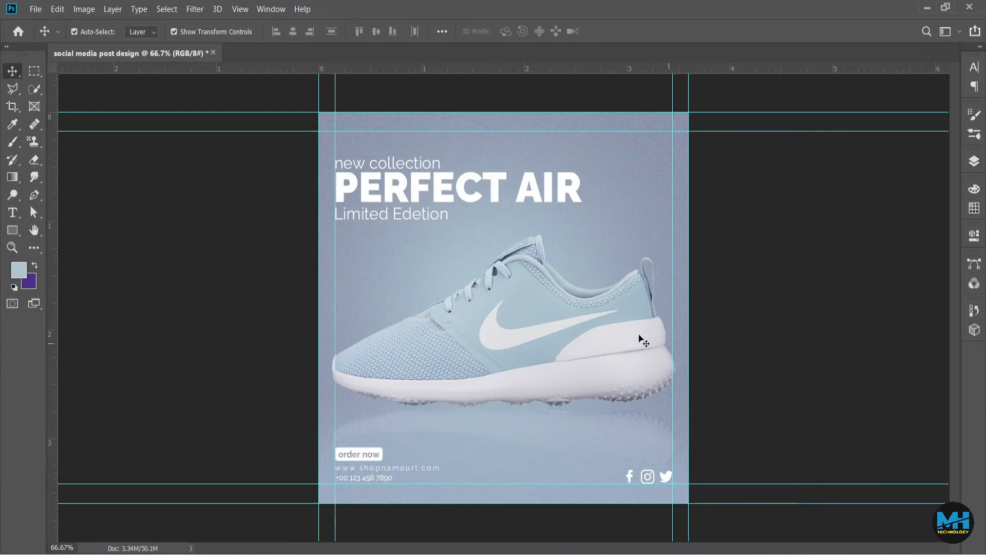
- Nudge the "new collection" text up slightly to leave more space above "PERFECT AIR"
left_click(418, 166)
key("Up")
key("Up")
key("Up")
key("Up")
key("Up")
key("Up")
key("Up")
key("Up")
key("Up")
left_click(795, 295)
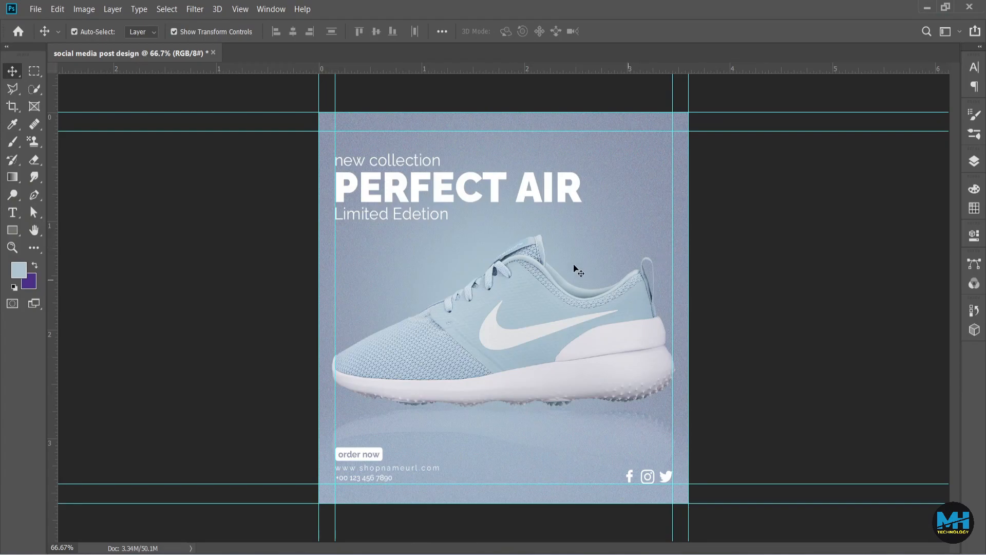
- Add the white text "brand name is here" above the shoe's heel, breaking the line after "brand"
left_click(12, 212)
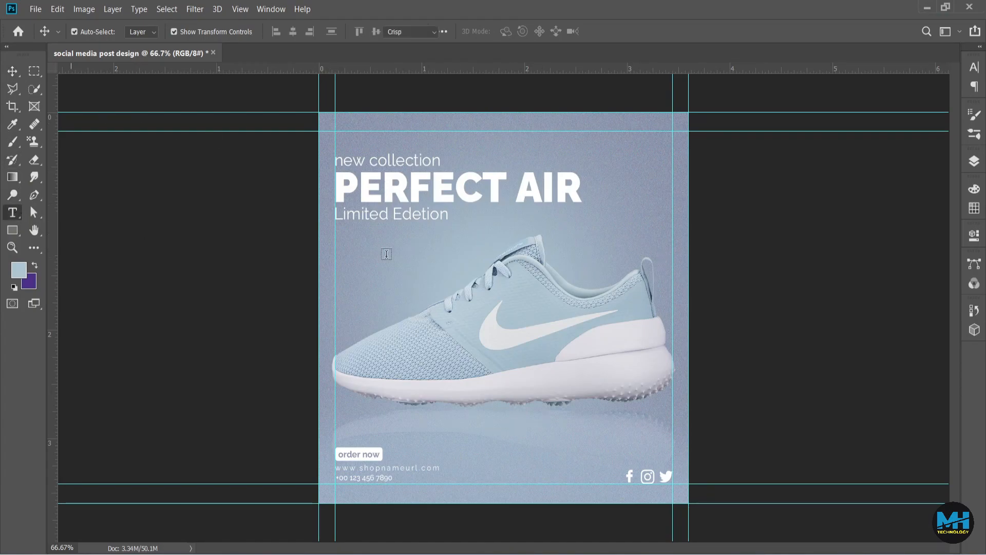
left_click_drag(577, 227, 648, 241)
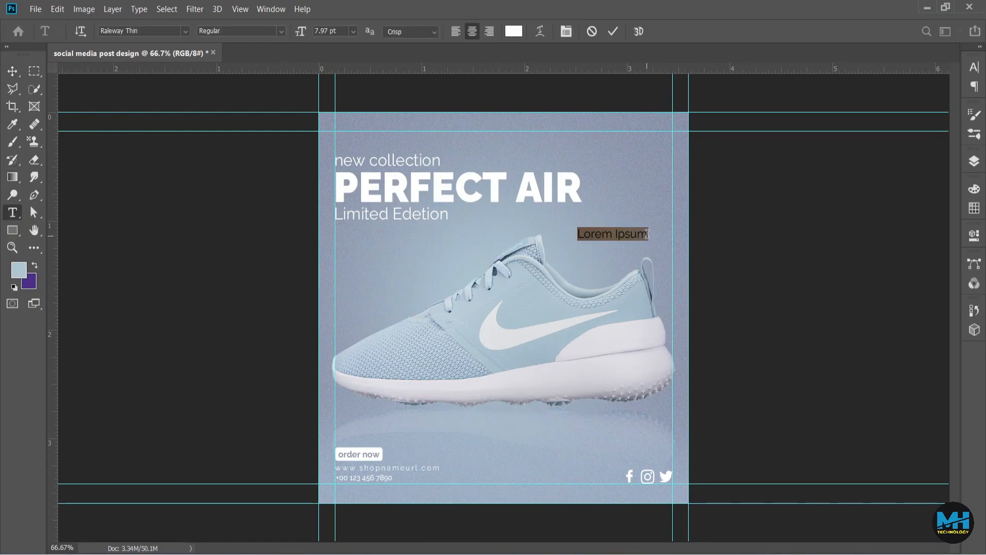
type("brand name is here")
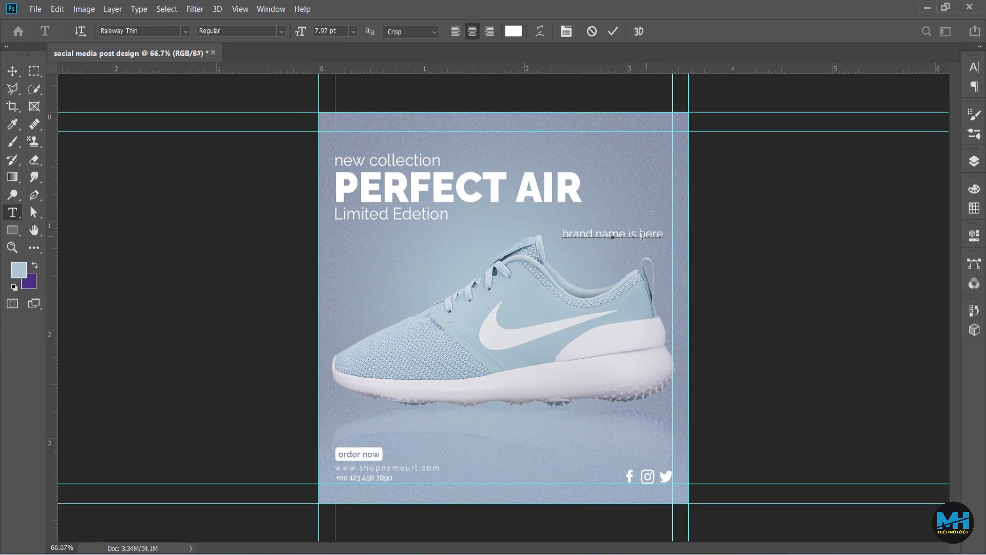
left_click(598, 232)
key("Return")
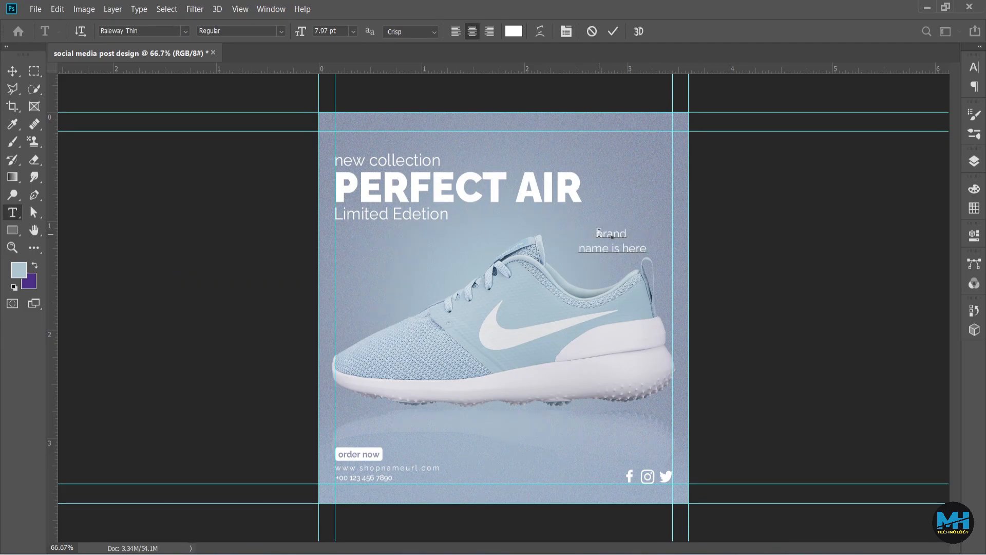
- Set the font size of the word "brand" to 17 pt
left_click_drag(596, 233, 608, 232)
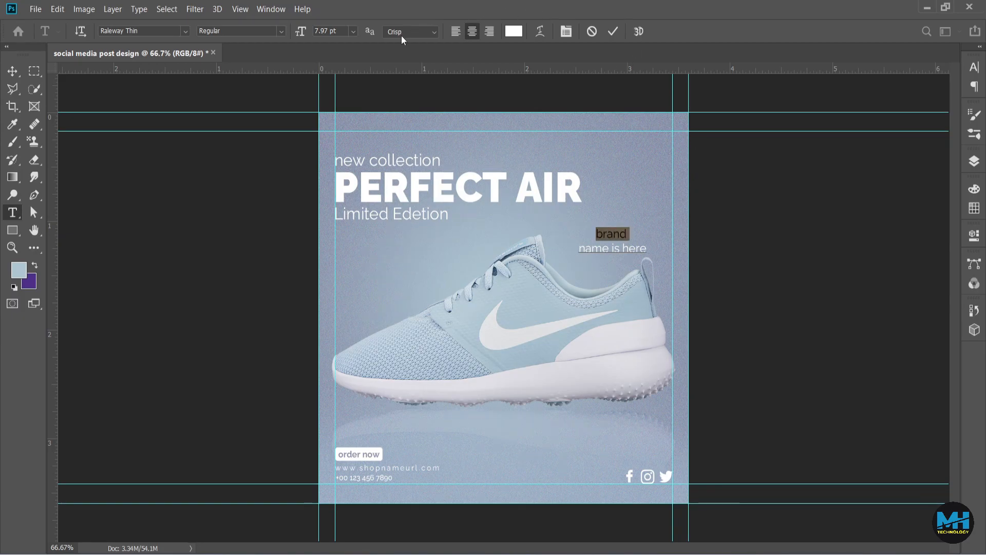
left_click(347, 30)
key("Up")
key("Up")
key("Up")
key("Up")
key("Up")
key("Up")
key("Up")
key("Up")
key("Up")
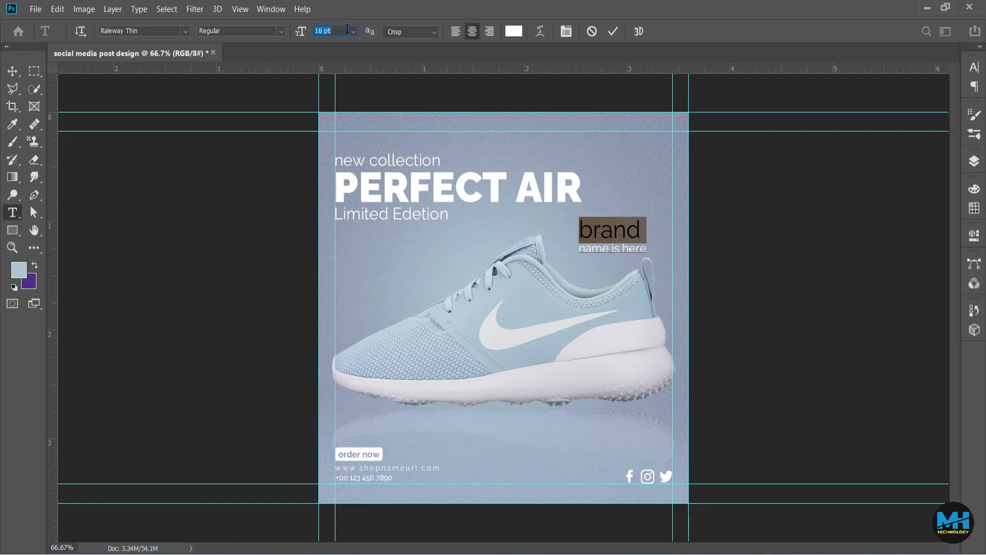
key("Up")
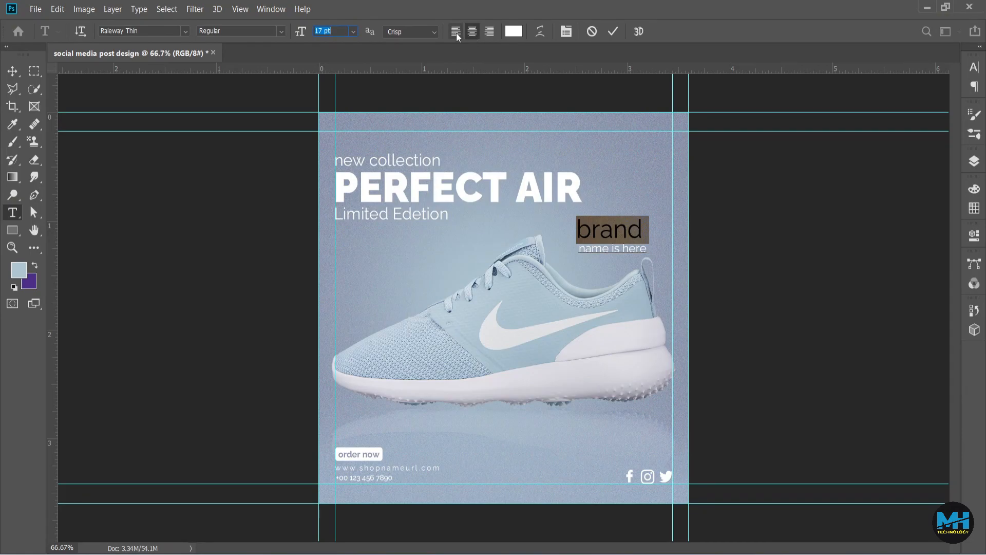
- Left-align both lines of the brand text and move the block slightly up and left, inside the right margin guide
left_click(646, 251)
left_click_drag(645, 251, 496, 188)
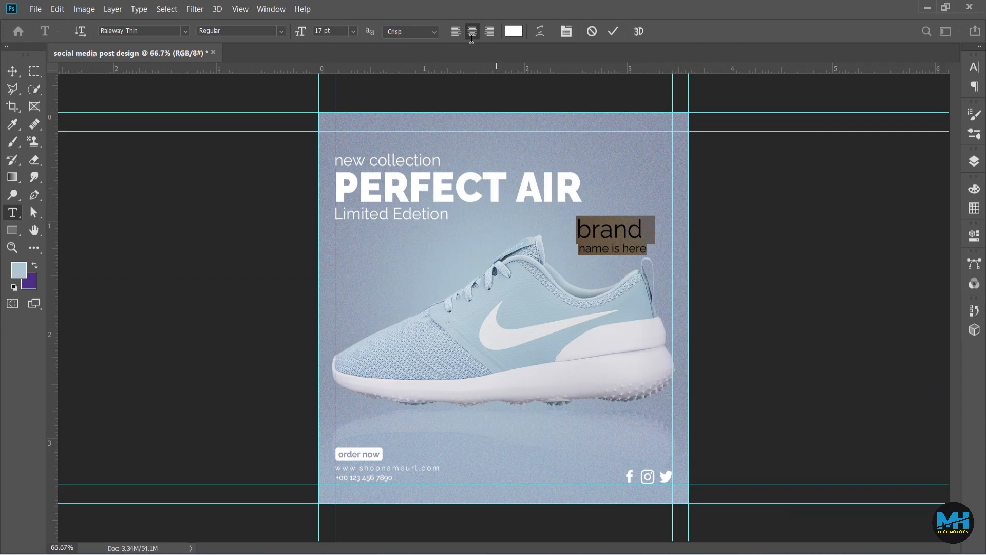
left_click(456, 36)
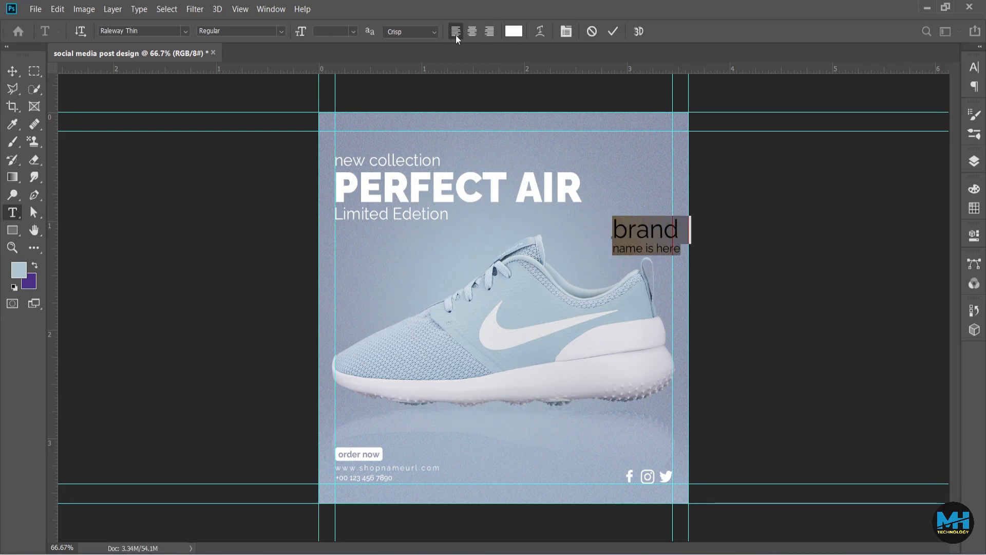
left_click(636, 223)
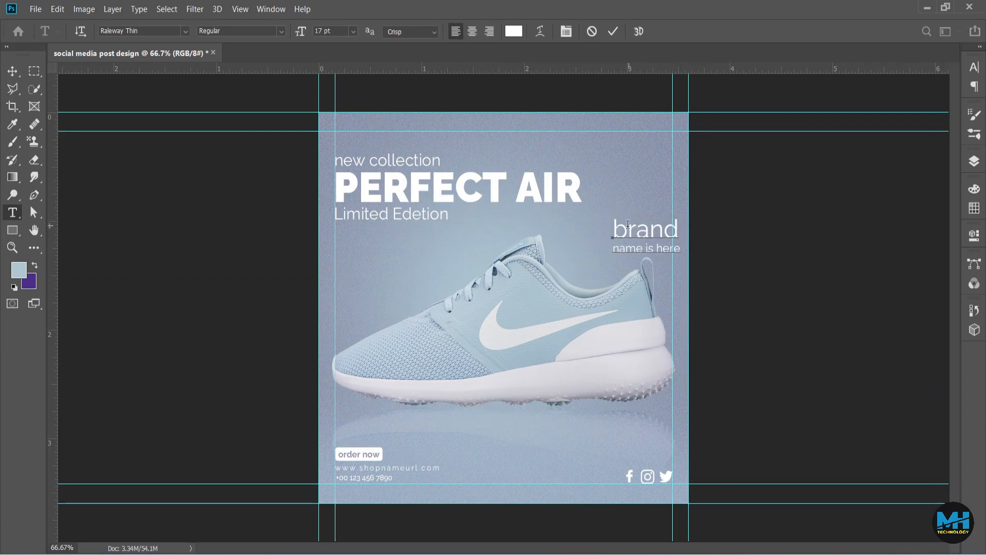
left_click(612, 34)
key("v")
left_click_drag(657, 251, 618, 238)
- Set the word "brand" in Bold and all caps
key("t")
left_click(636, 219)
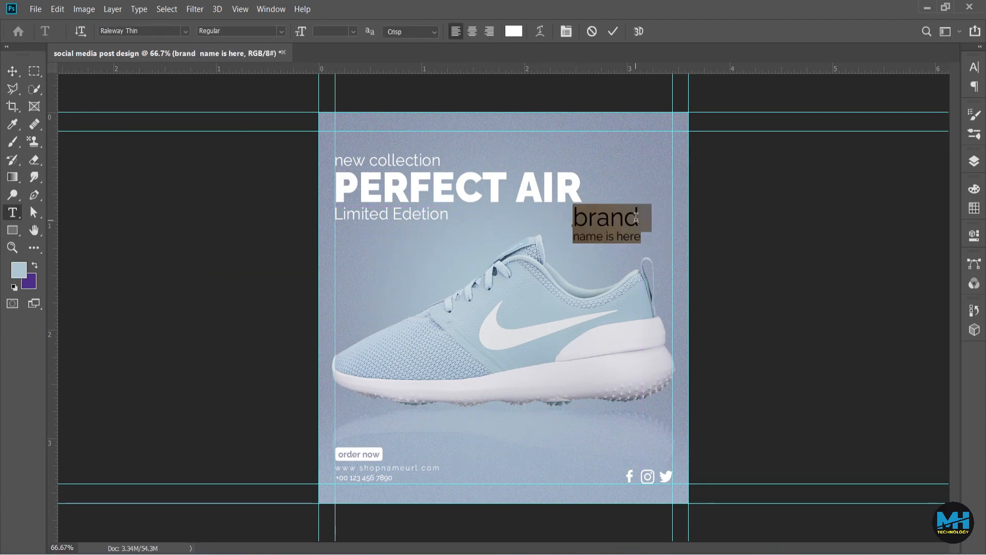
left_click_drag(636, 214, 484, 98)
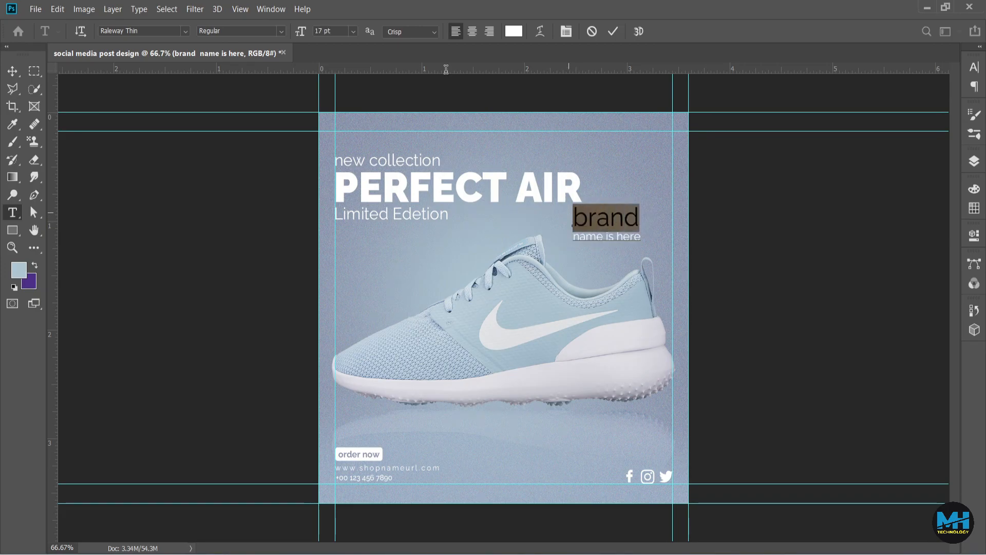
left_click(270, 30)
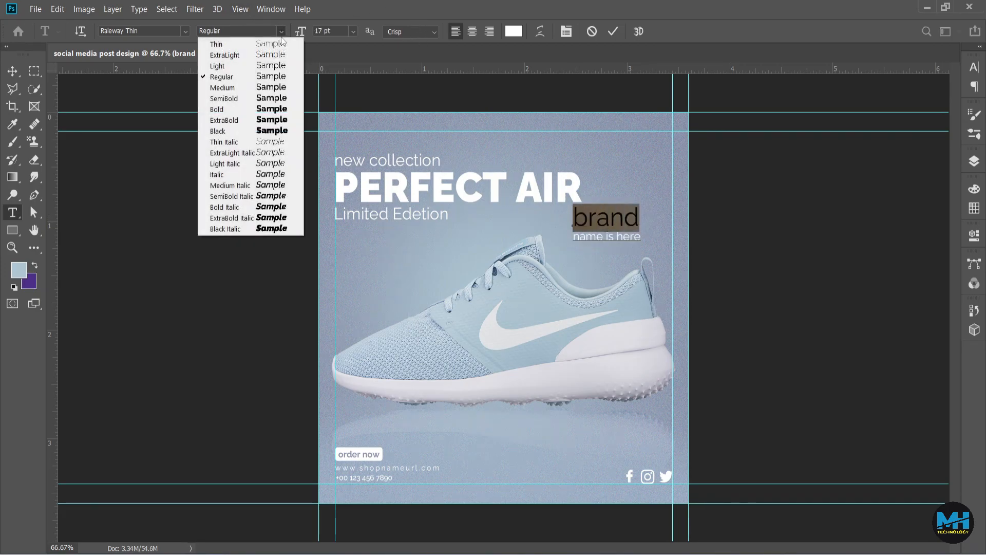
left_click(229, 109)
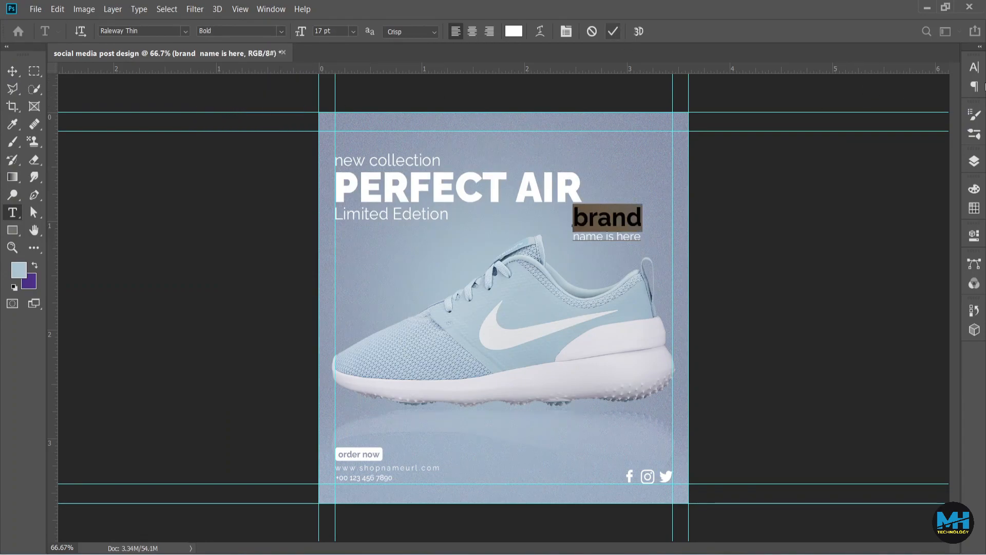
left_click(975, 67)
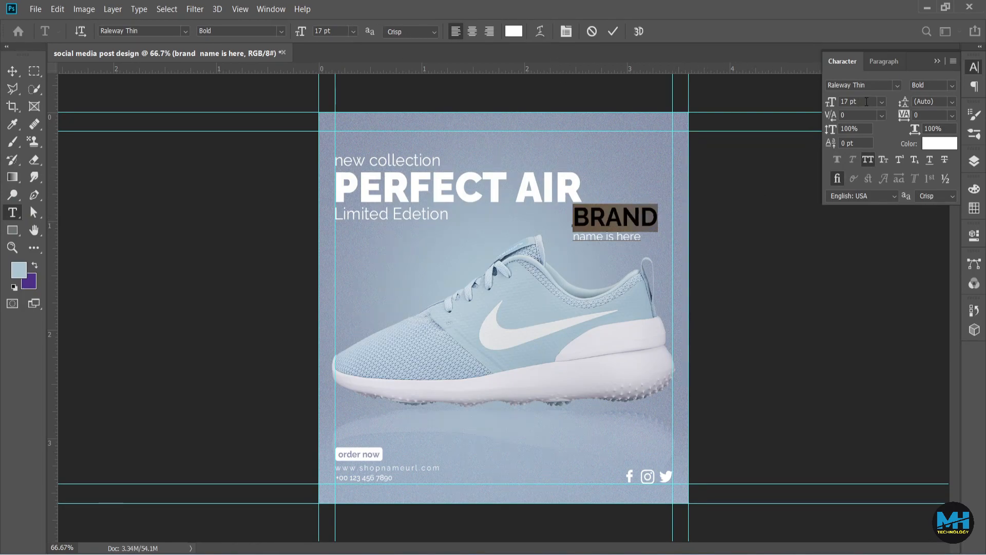
- Set the font size of the word "BRAND" to 14 pt and commit the text edit
key("Down")
key("Down")
key("Down")
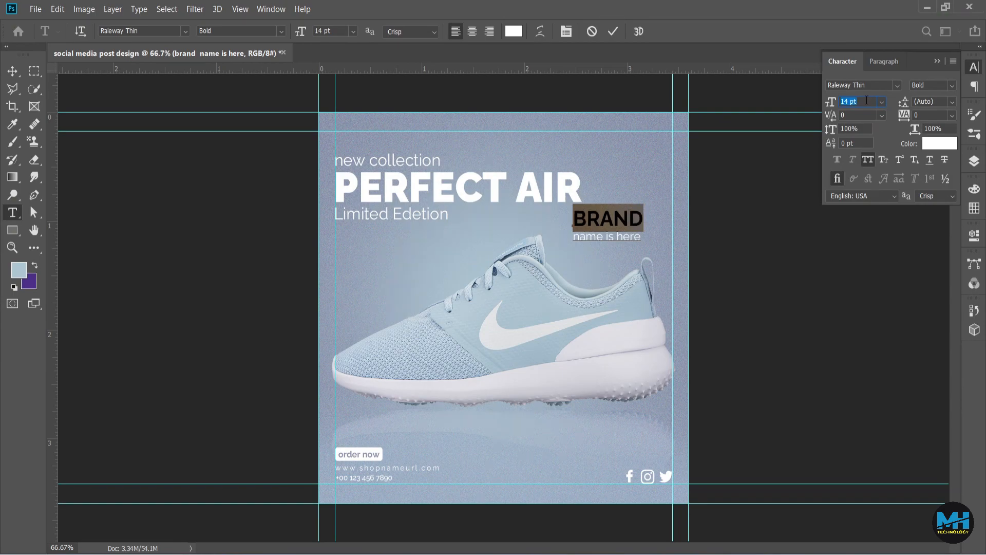
left_click(612, 31)
- Scale the brand text block to about 69% and place it in the post's upper-right corner against the margin guides
key("v")
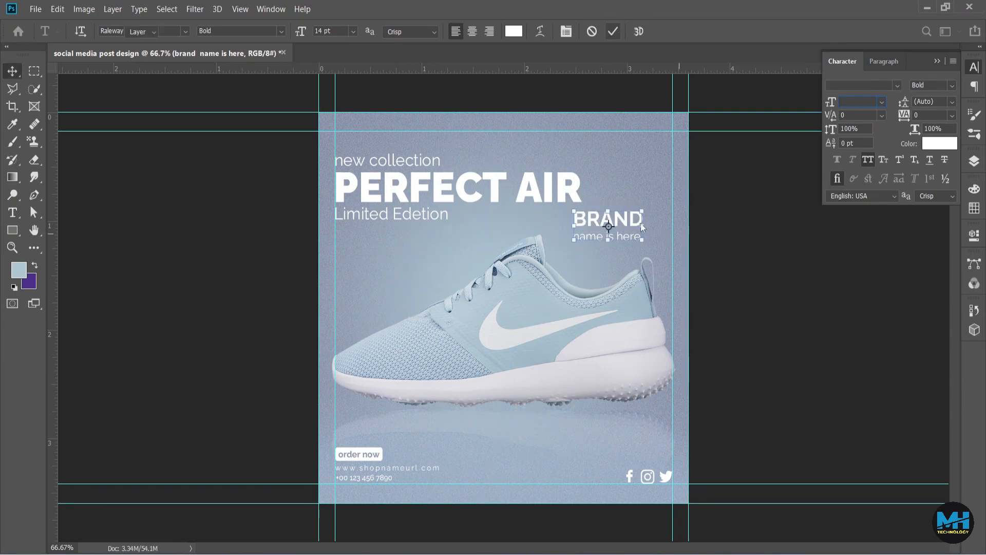
left_click_drag(624, 221, 644, 154)
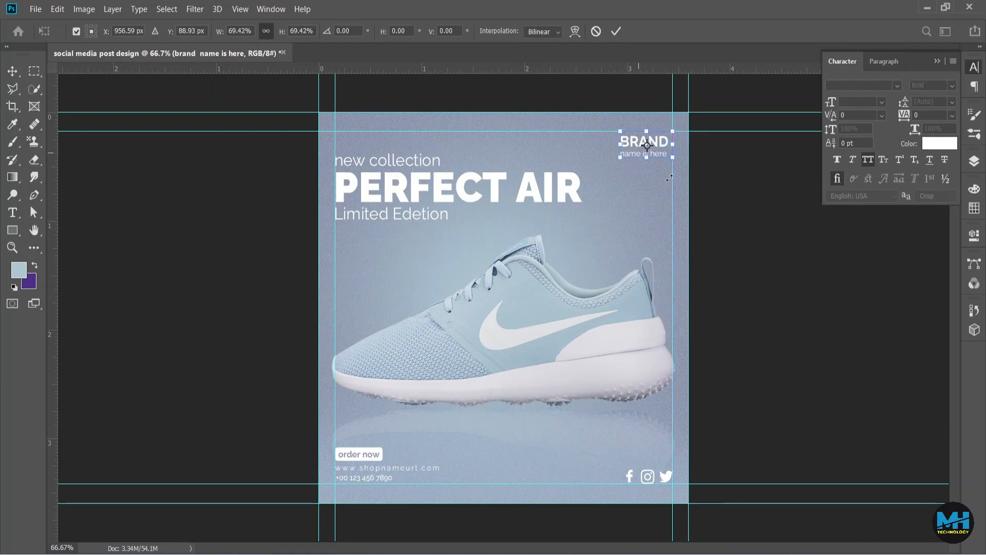
key("Return")
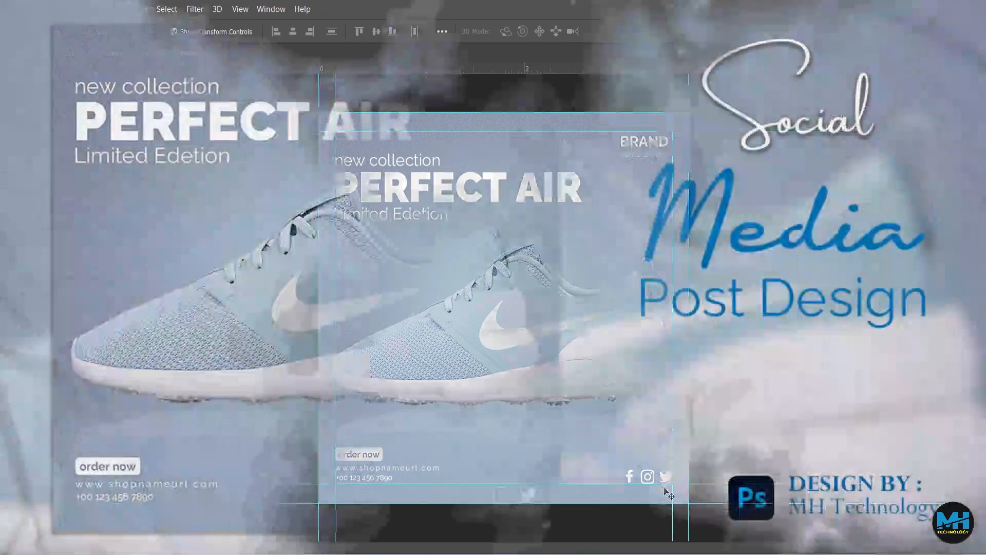